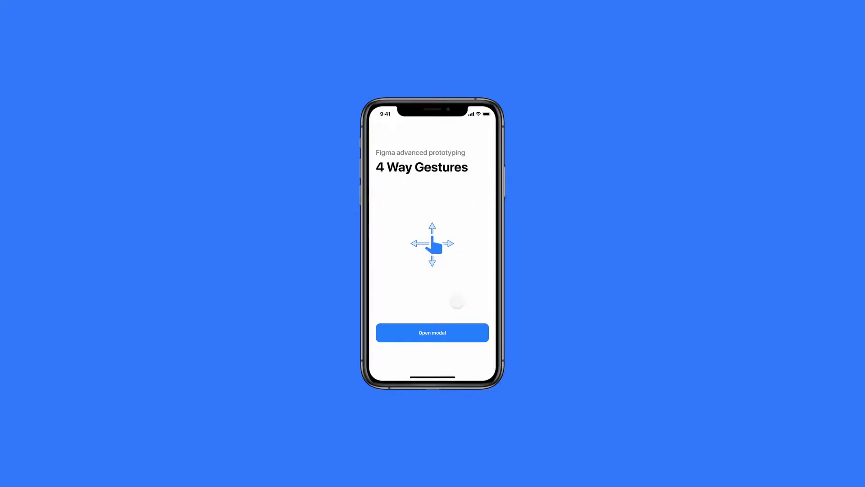
Open the modal from the intro screen, swipe up to the details, then pull them back down
click(442, 332)
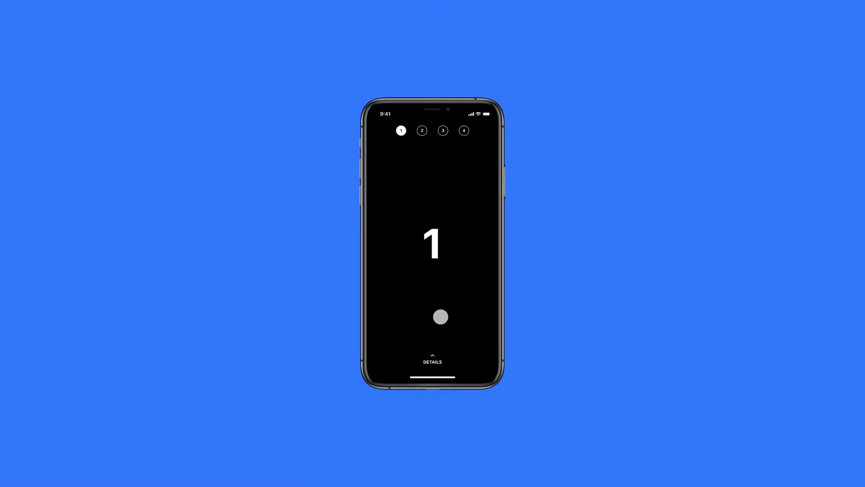
drag(436, 276, 434, 116)
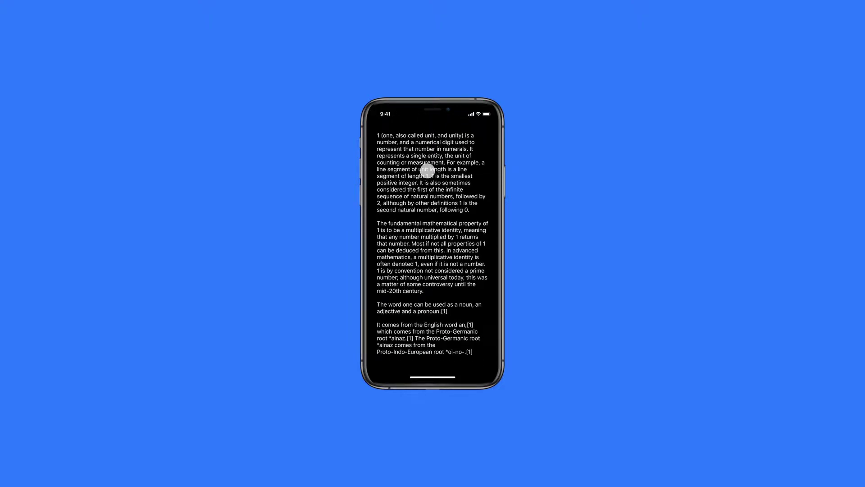
drag(438, 174, 429, 280)
drag(423, 183, 415, 332)
Swipe through modal pages 2 and 3, open and close page 2 details, then dismiss to intro
drag(461, 230, 401, 229)
drag(452, 236, 409, 232)
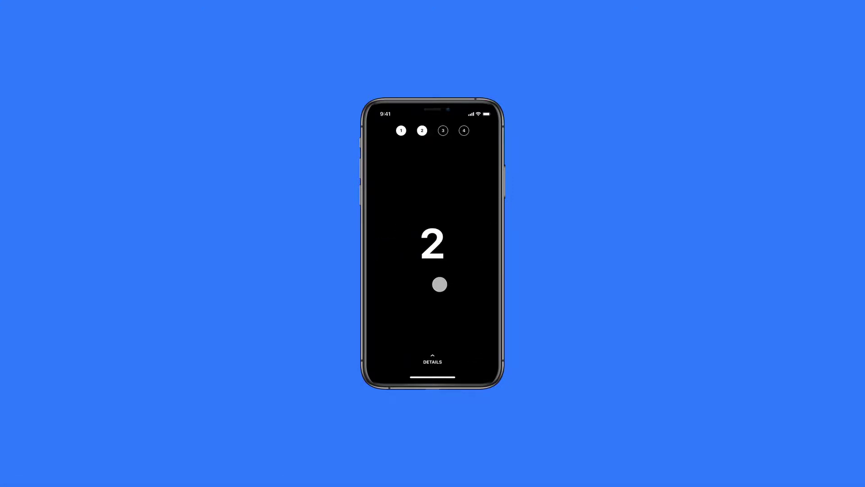
drag(435, 356, 433, 164)
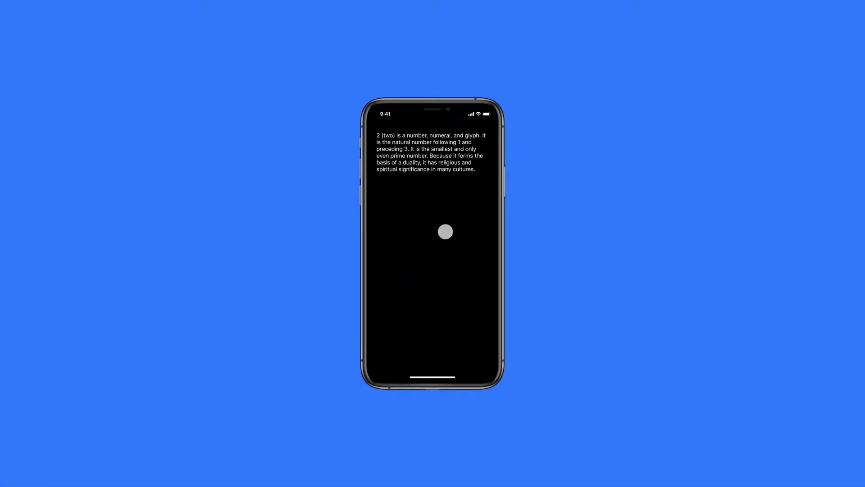
drag(445, 231, 375, 218)
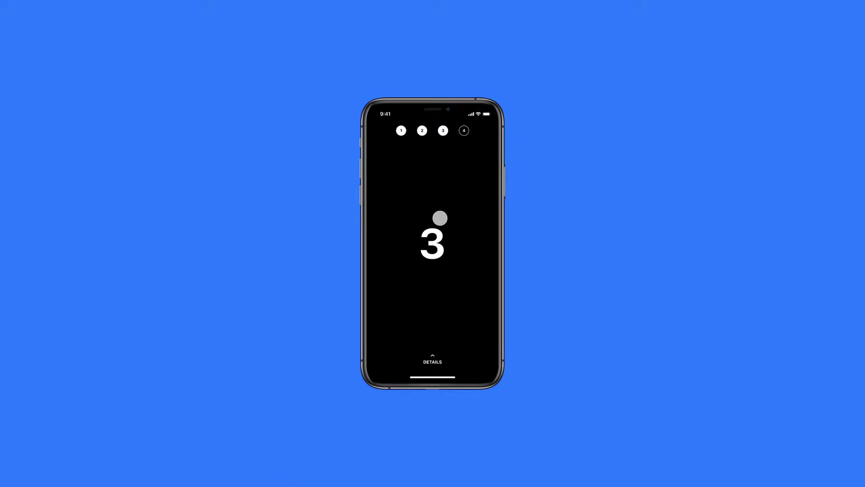
drag(432, 162, 430, 311)
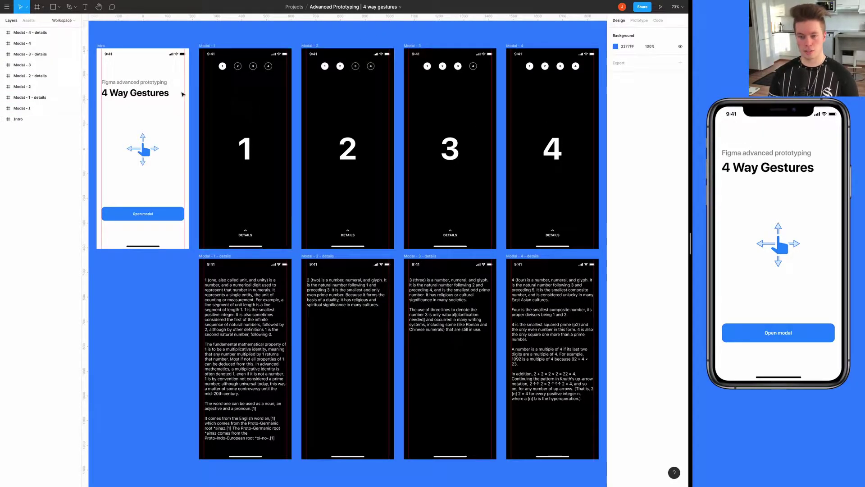
drag(129, 62, 238, 73)
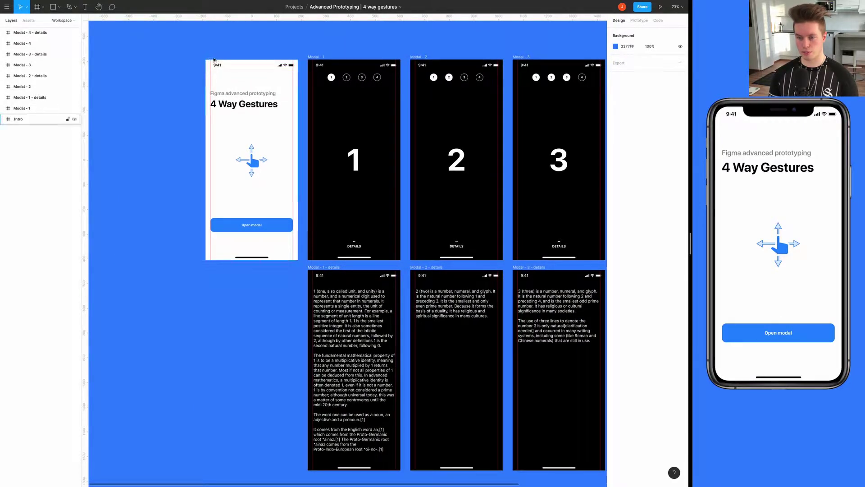
click(211, 58)
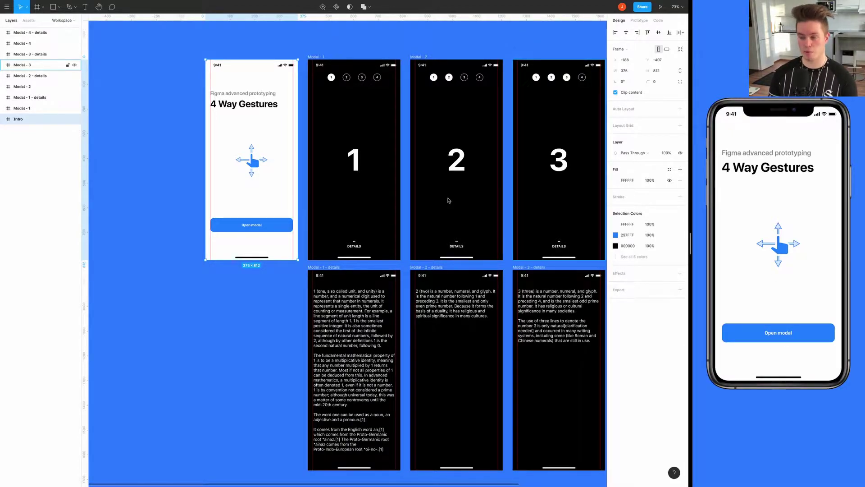
scroll(323, 141, right, 6)
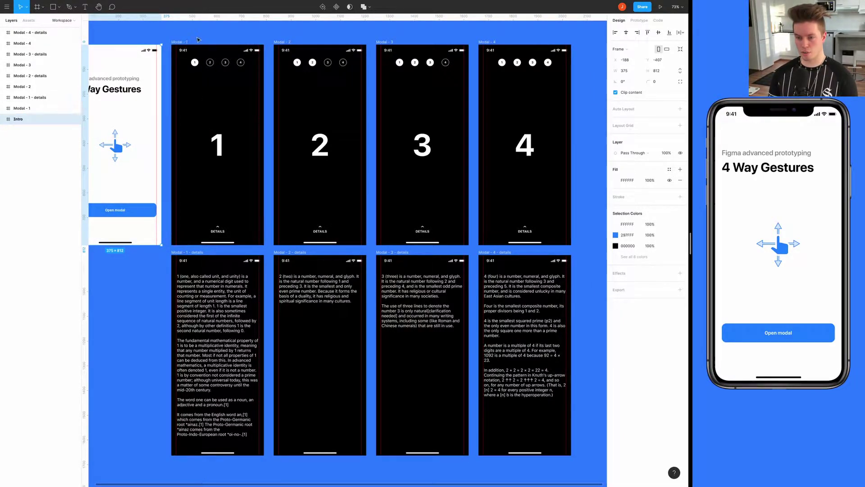
click(186, 45)
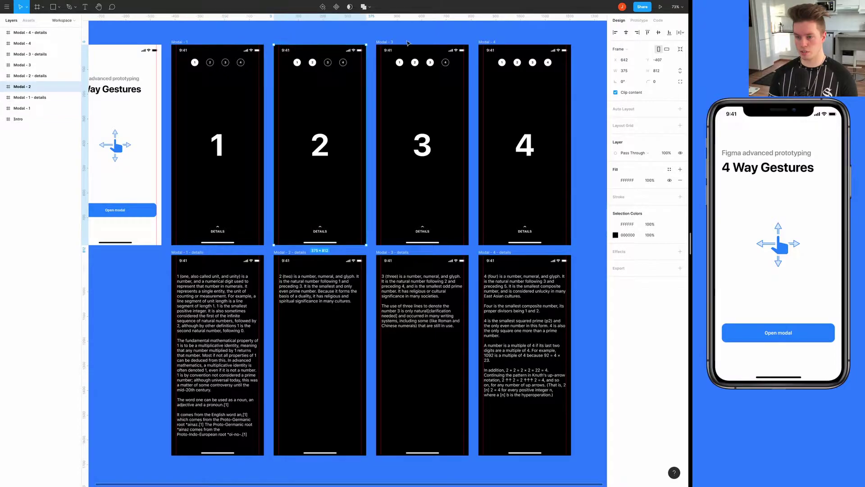
click(522, 116)
scroll(364, 133, left, 2)
scroll(347, 146, down, 1)
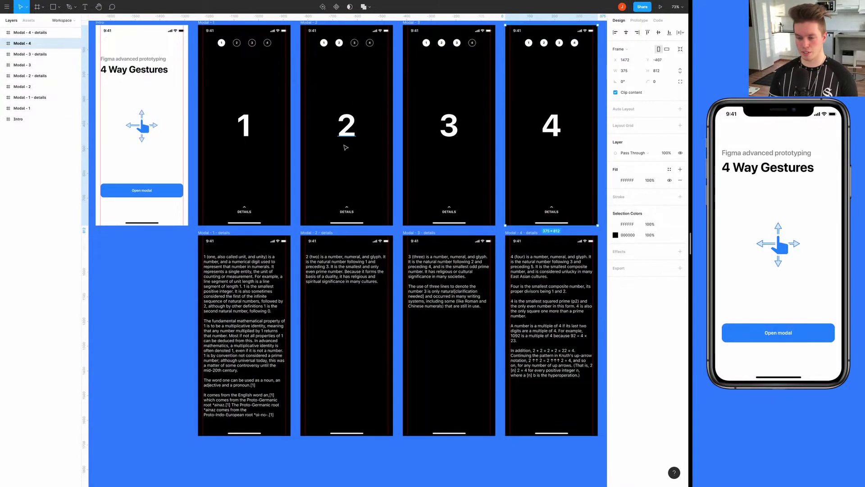
scroll(349, 143, down, 1)
scroll(349, 144, right, 1)
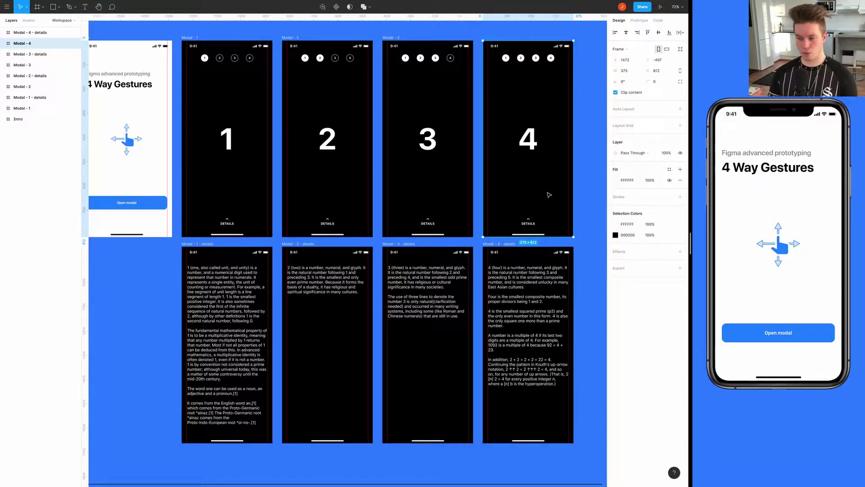
Inspect the page-indicators groups on Modal - 1 and Modal - 2
scroll(222, 122, up, 3)
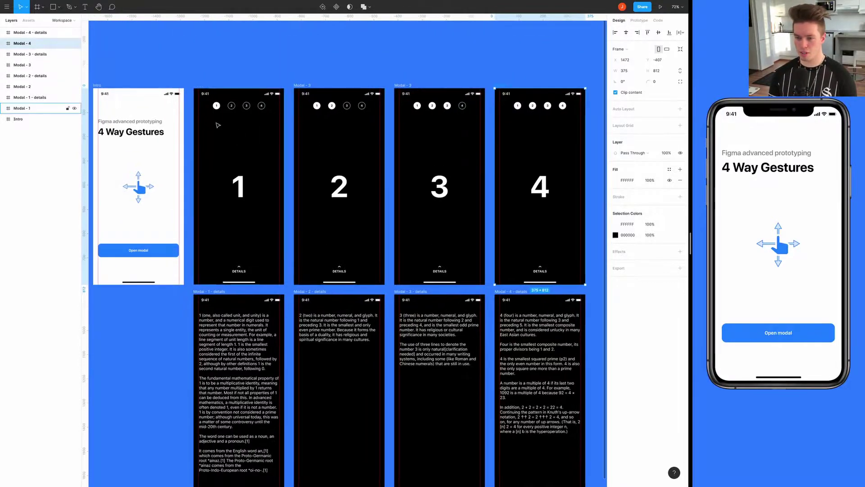
scroll(224, 117, up, 10)
scroll(251, 110, down, 4)
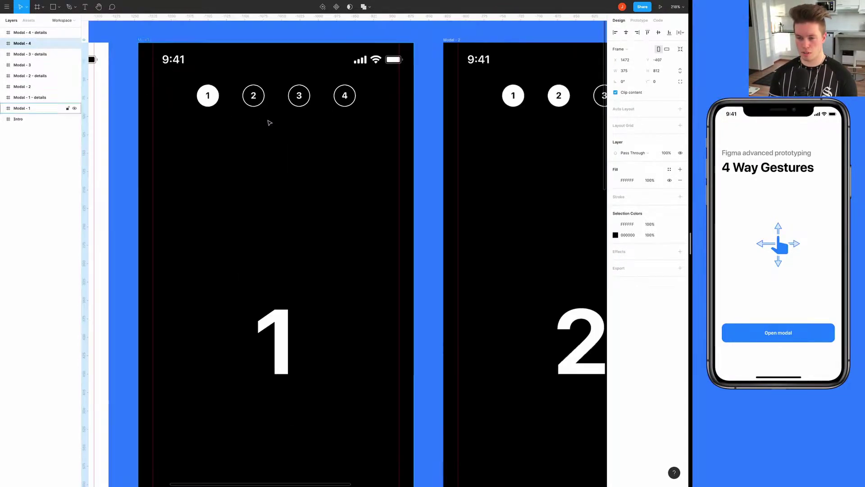
click(247, 123)
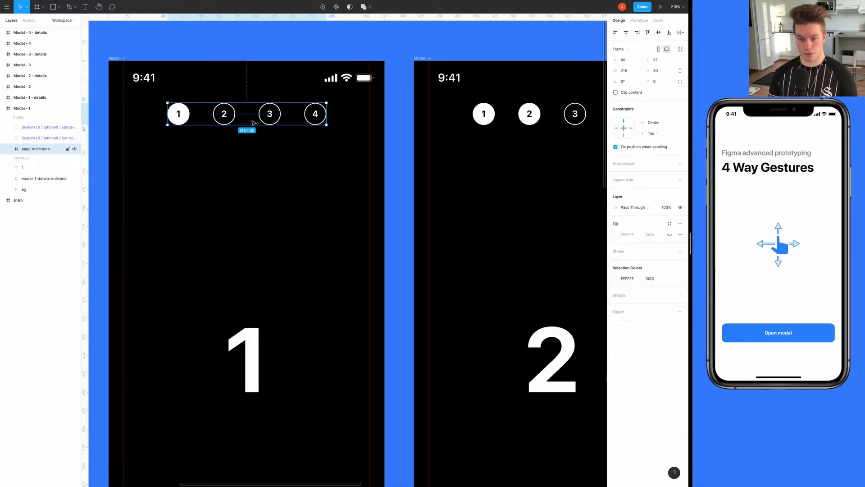
scroll(254, 123, down, 2)
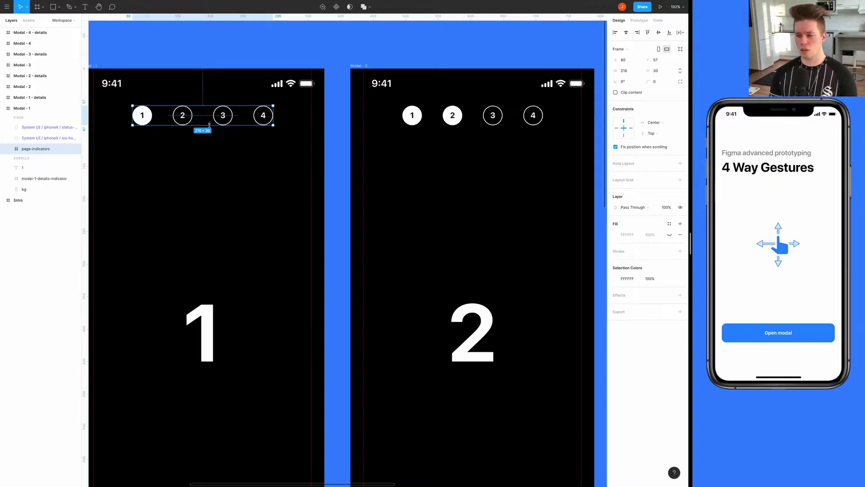
scroll(210, 126, left, 3)
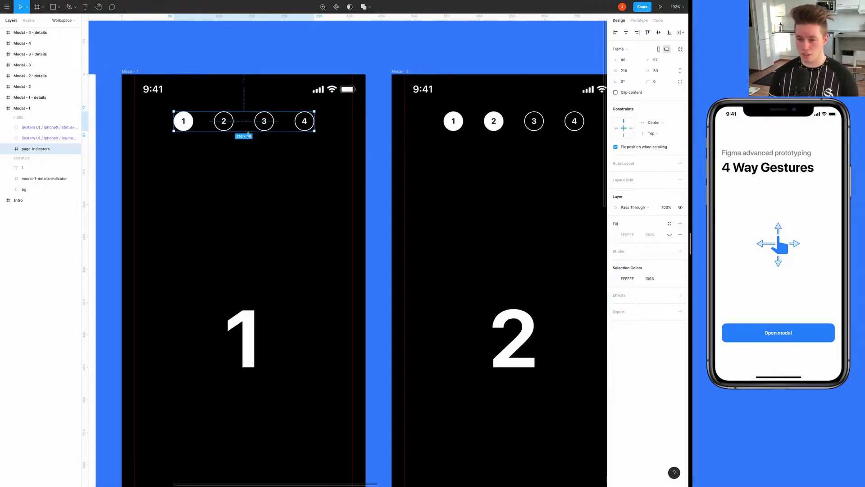
scroll(210, 126, down, 2)
scroll(497, 136, down, 2)
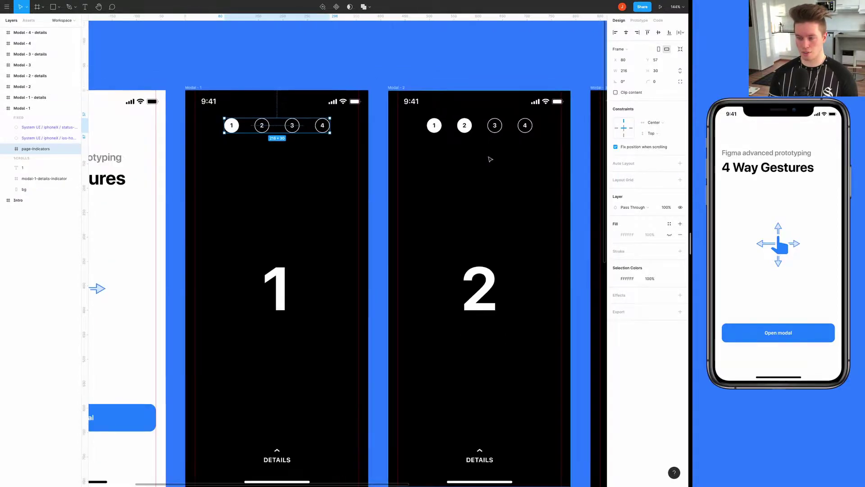
scroll(390, 161, right, 3)
scroll(390, 159, down, 2)
scroll(391, 158, right, 1)
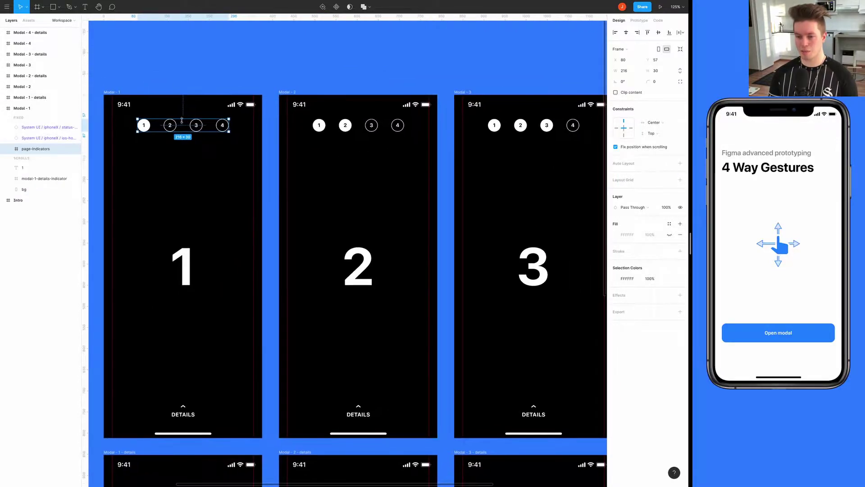
click(359, 128)
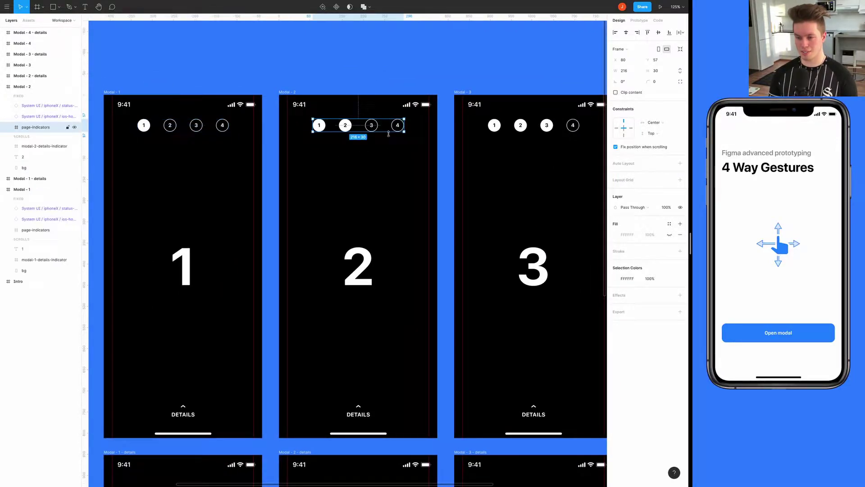
click(181, 127)
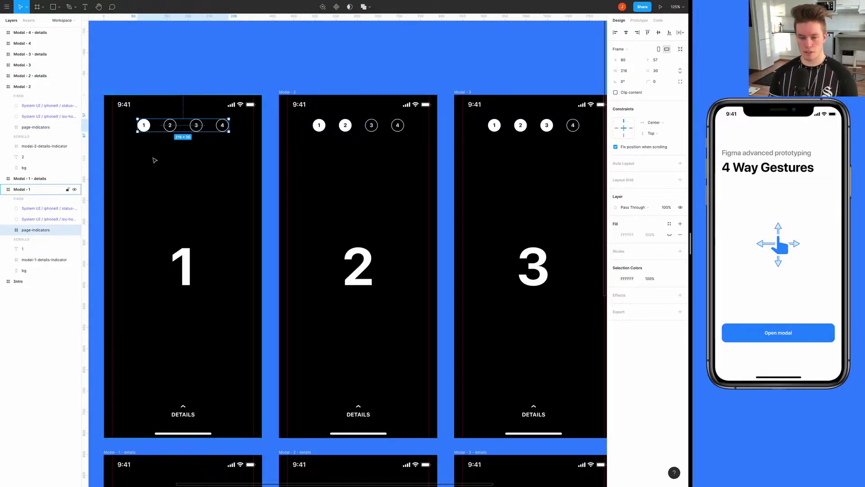
Expand Modal - 1's page-indicators layers and select its current-page marker
click(8, 230)
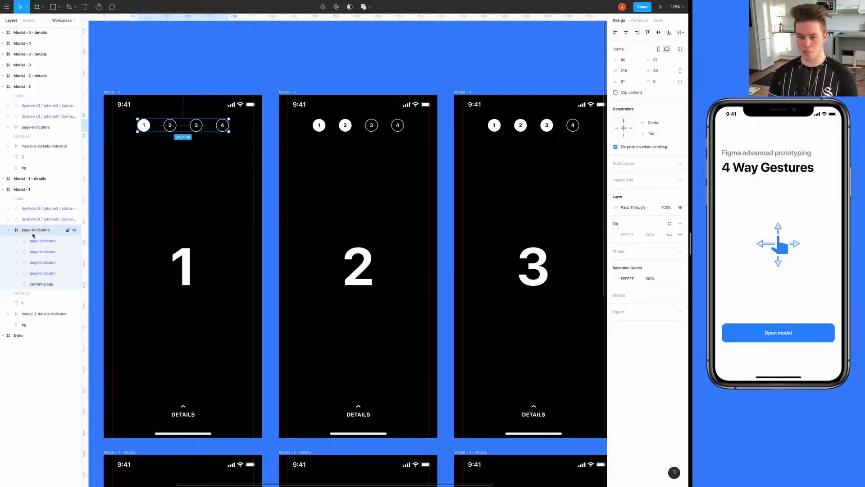
click(361, 127)
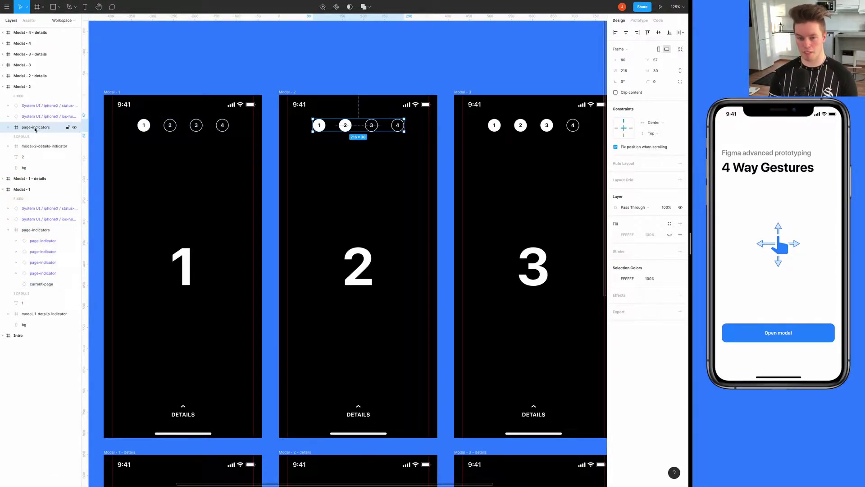
click(151, 131)
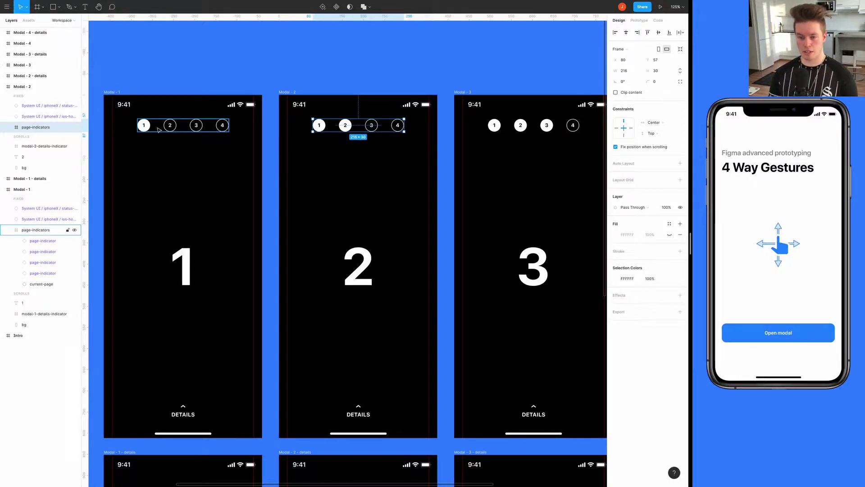
click(39, 287)
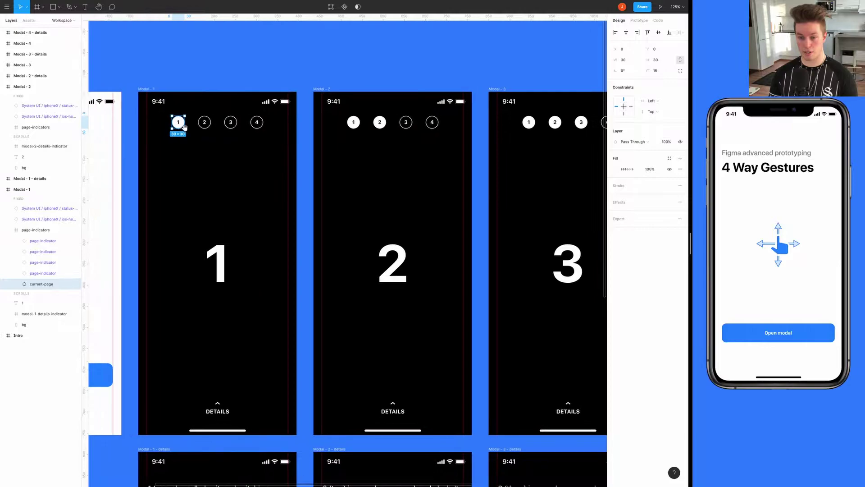
Expand Modal - 2's page-indicators group and select its current-page dot
scroll(151, 130, left, 2)
scroll(180, 125, up, 2)
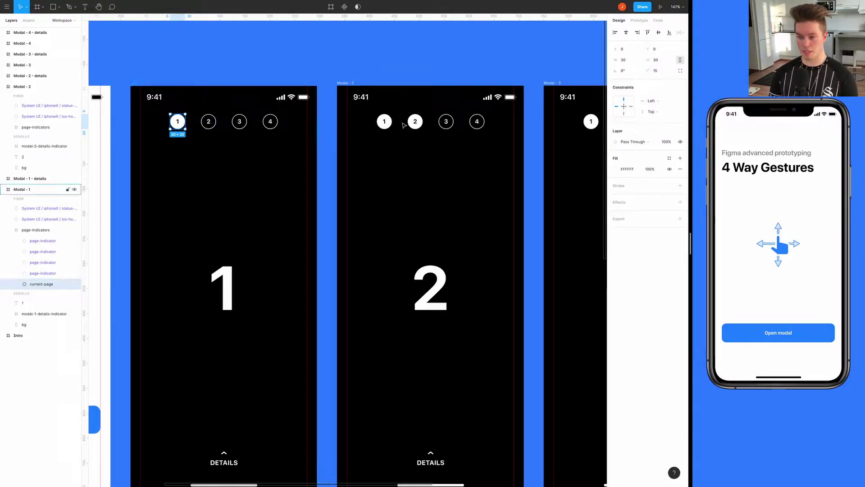
click(416, 122)
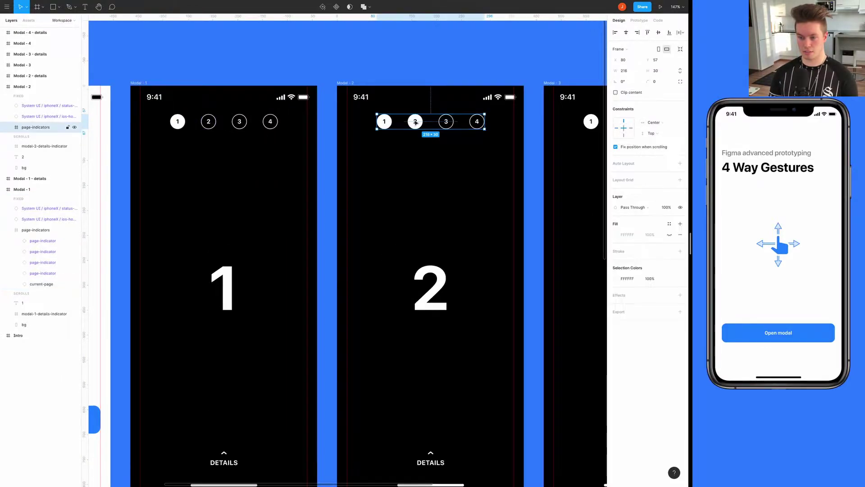
click(8, 127)
click(38, 182)
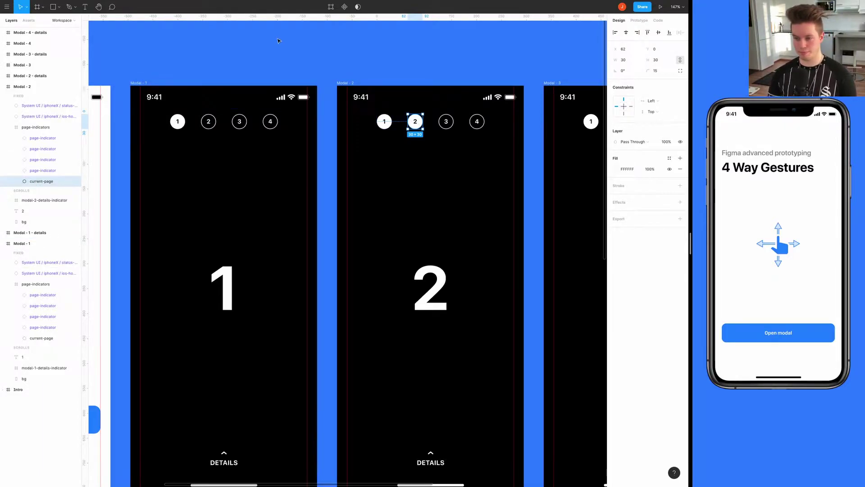
Add a 375×812 iPhone 11 Pro / X frame and place it above Modal - 1
click(365, 59)
scroll(364, 56, down, 5)
scroll(363, 76, up, 3)
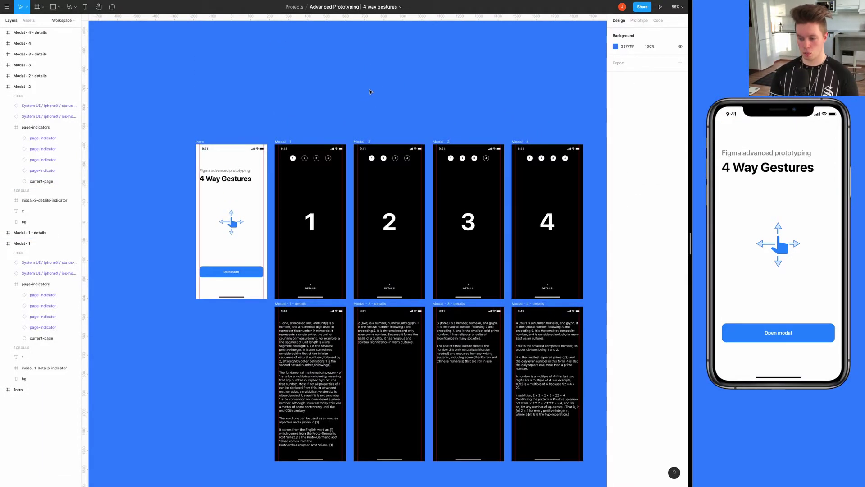
scroll(355, 90, up, 2)
scroll(355, 91, down, 5)
drag(355, 101, 328, 127)
scroll(355, 124, up, 2)
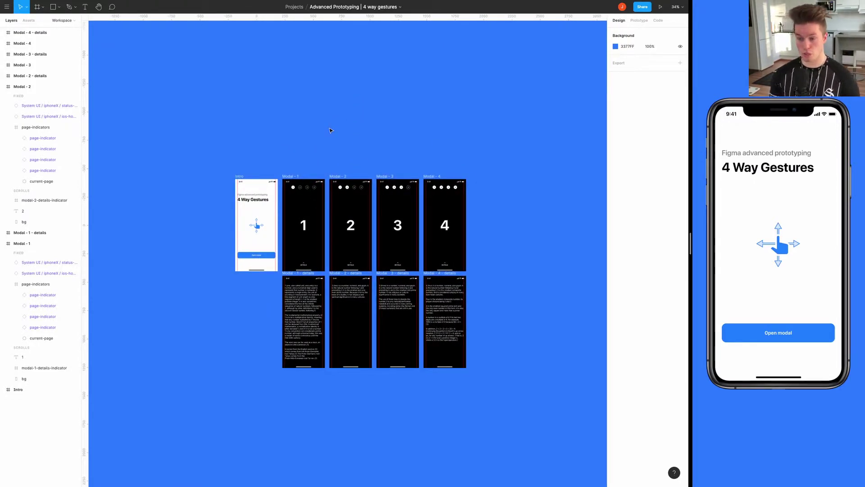
key(f)
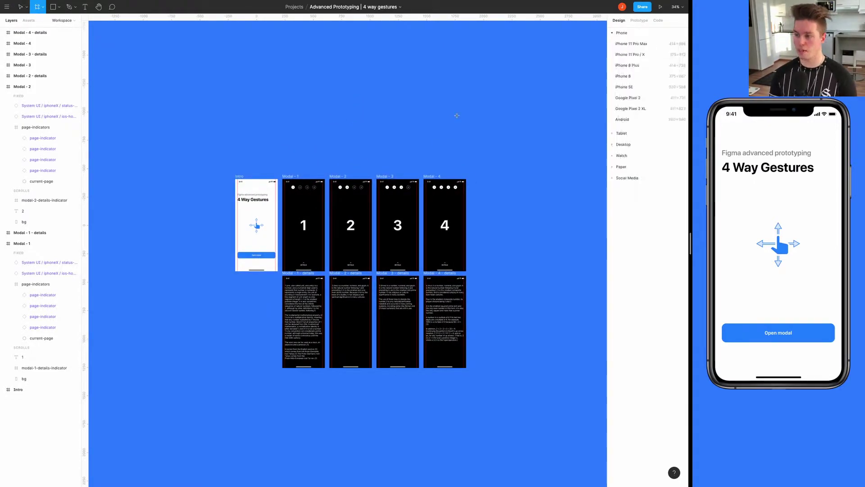
click(638, 55)
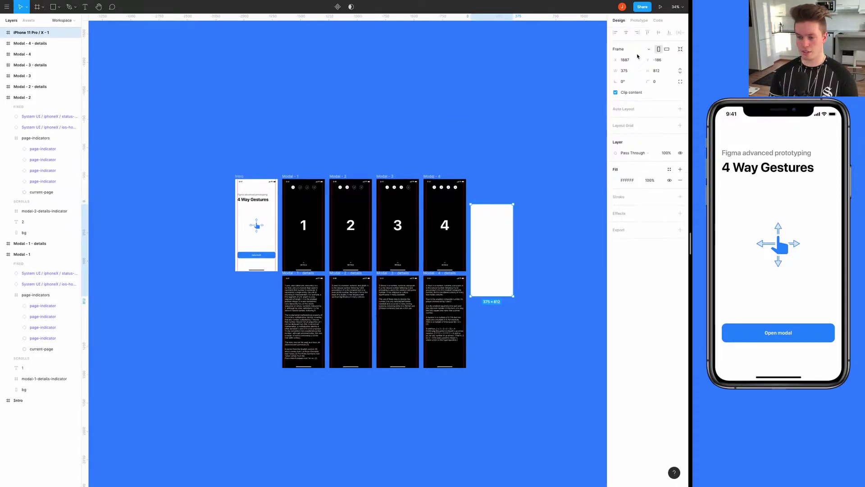
drag(493, 236, 299, 113)
scroll(299, 112, up, 5)
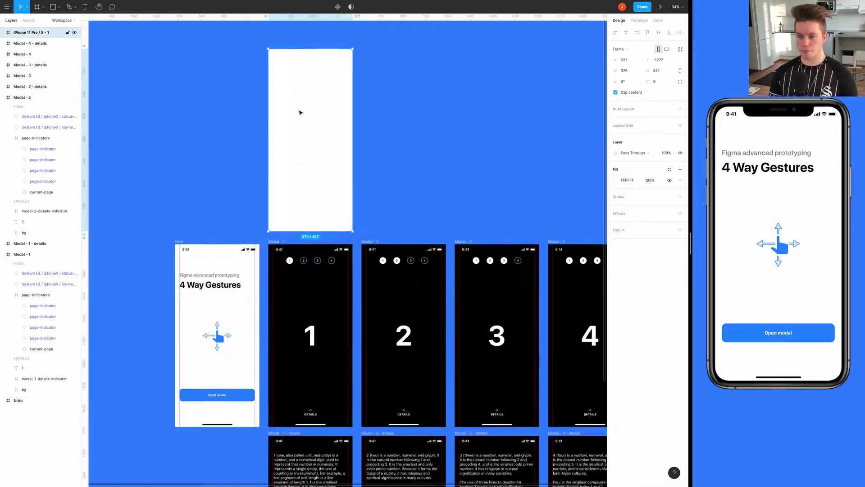
scroll(299, 112, up, 5)
scroll(297, 126, up, 2)
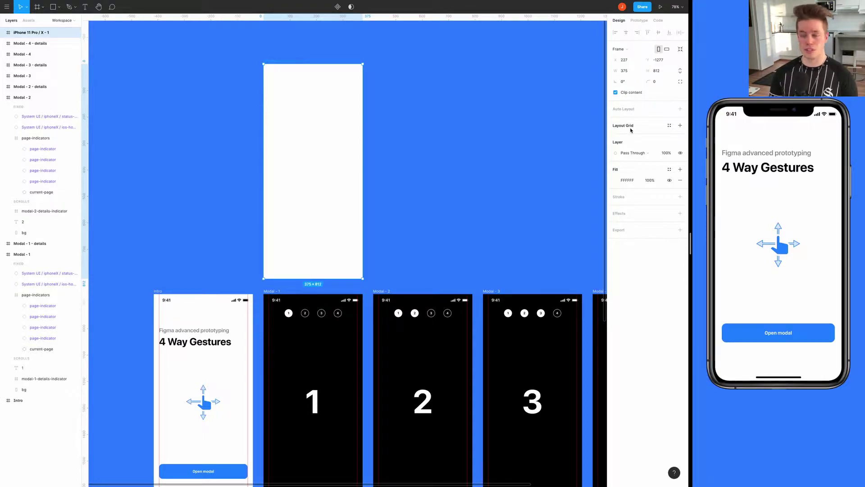
Give the new frame a yellow FFE70B fill at 40% opacity
click(617, 180)
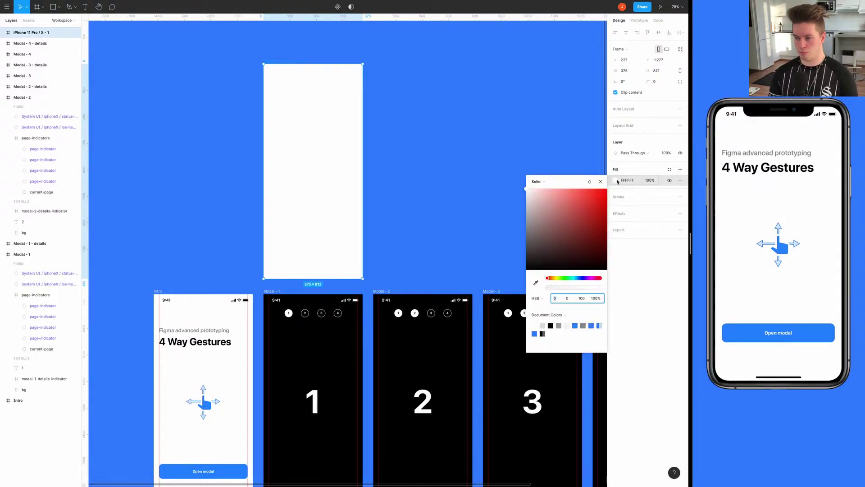
click(555, 279)
drag(586, 219, 604, 188)
click(601, 181)
click(658, 183)
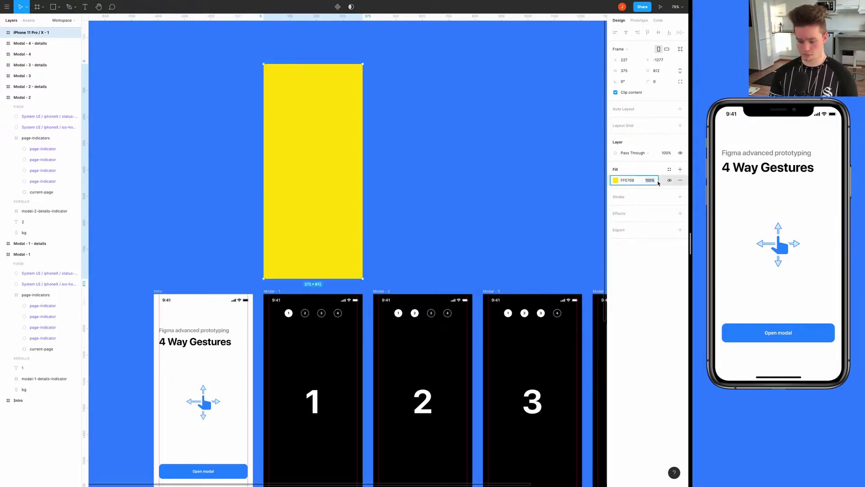
key(Return)
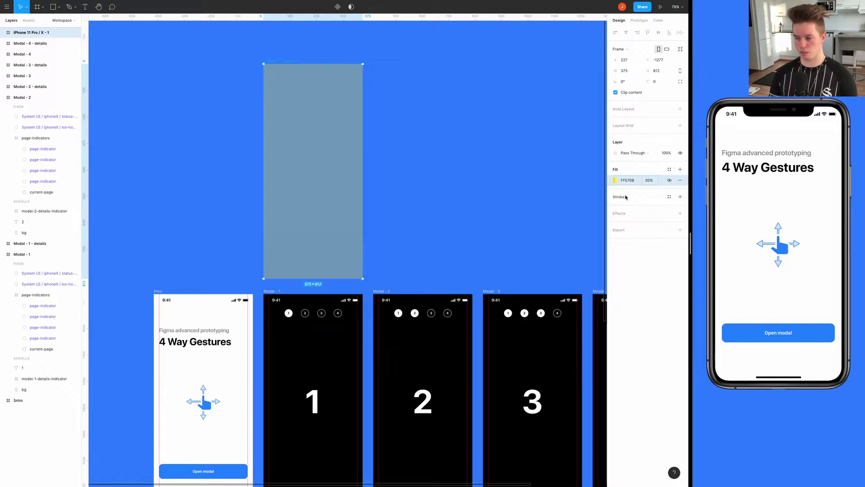
click(652, 182)
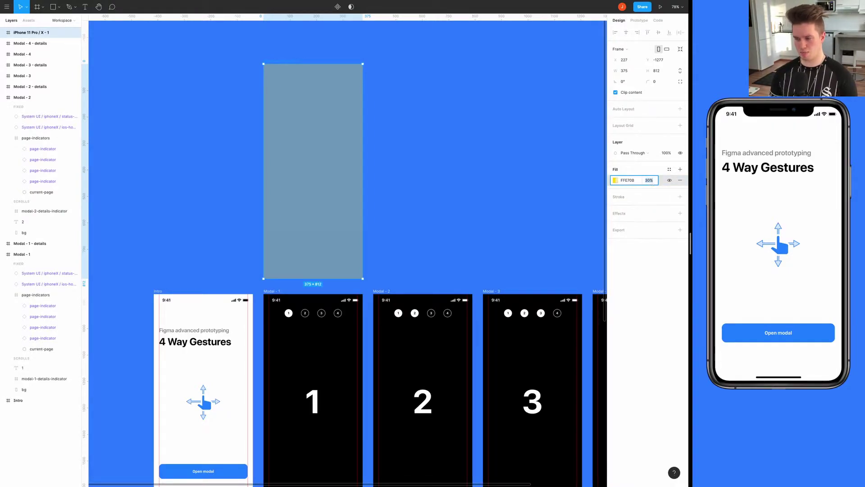
key(shift+Up)
key(Return)
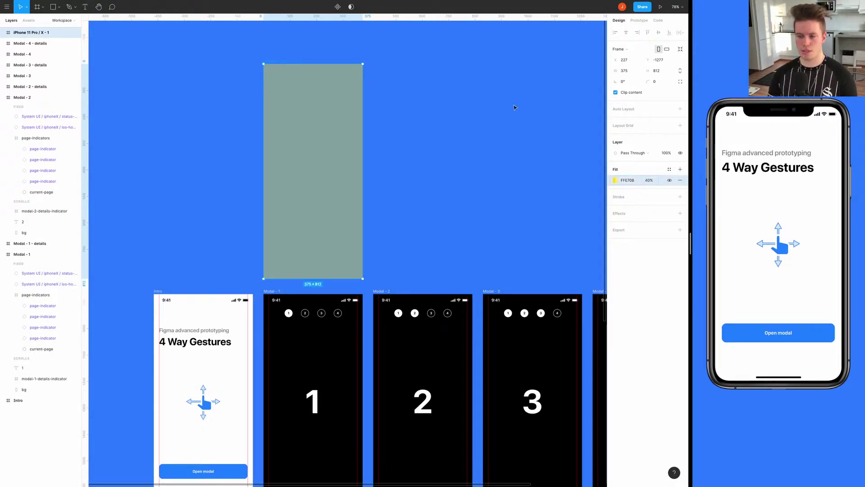
key(ctrl+r)
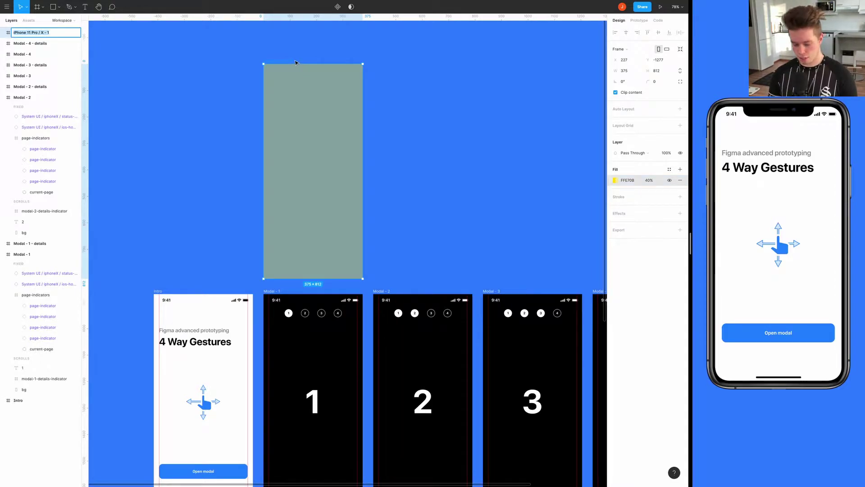
Name the yellow 40% overlay frame 'gestures', then deselect it
text(gestures)
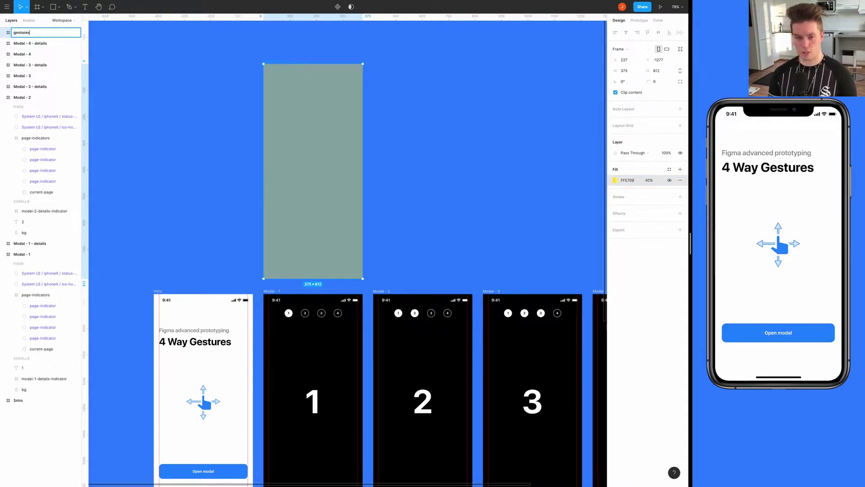
key(Return)
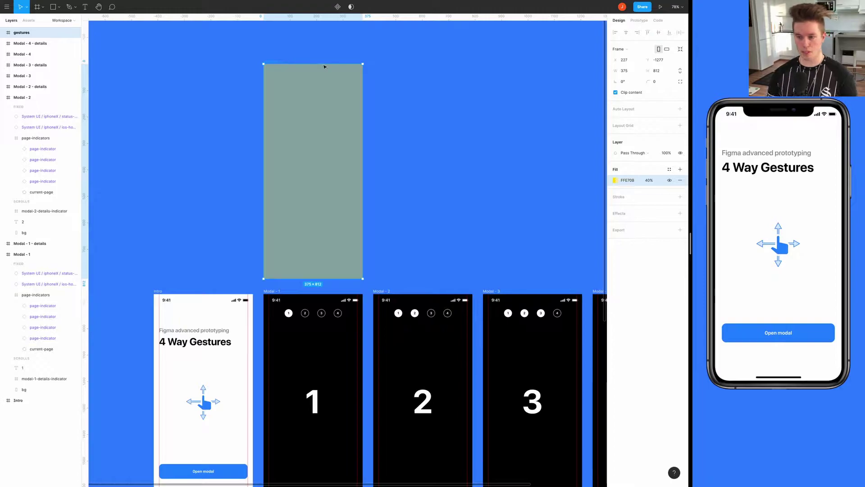
scroll(315, 117, up, 3)
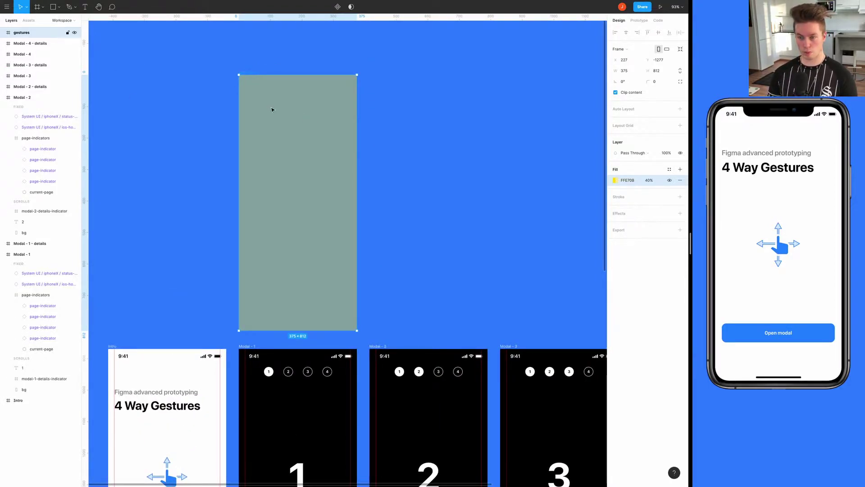
click(440, 127)
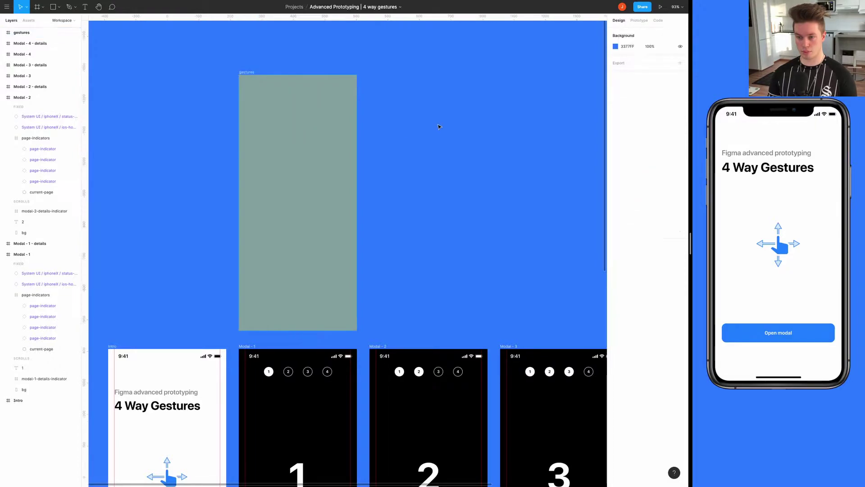
click(314, 114)
click(515, 119)
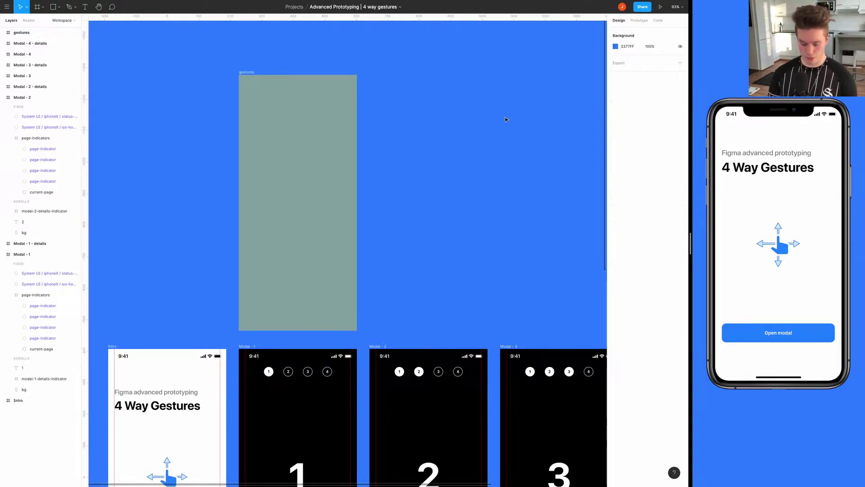
Add another iPhone 11 Pro / X frame beside the gestures frame
key(f)
click(636, 57)
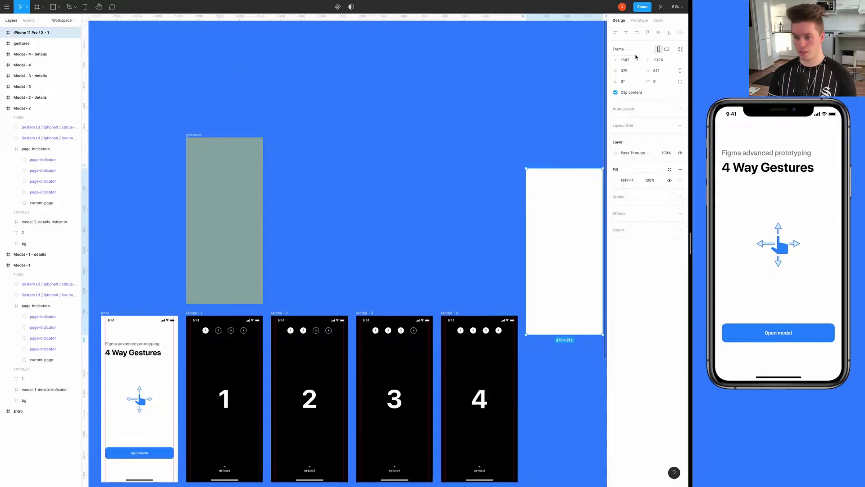
drag(542, 216, 311, 182)
scroll(313, 180, up, 5)
drag(384, 169, 400, 158)
scroll(400, 158, down, 1)
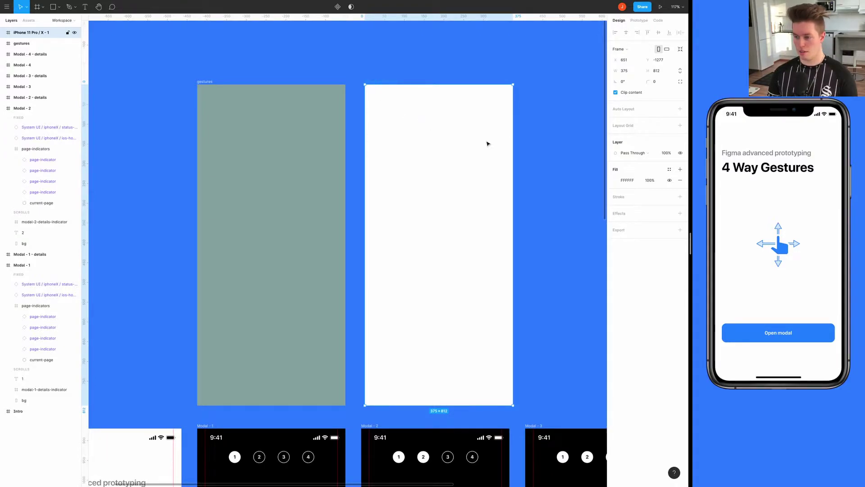
Remove the new frame's fill and nest it inside gestures at X 0, Y 0
click(681, 182)
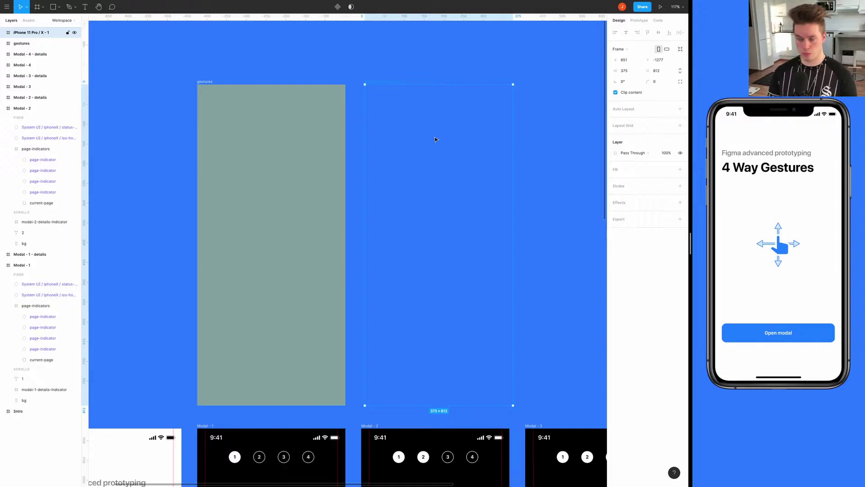
drag(436, 140, 347, 149)
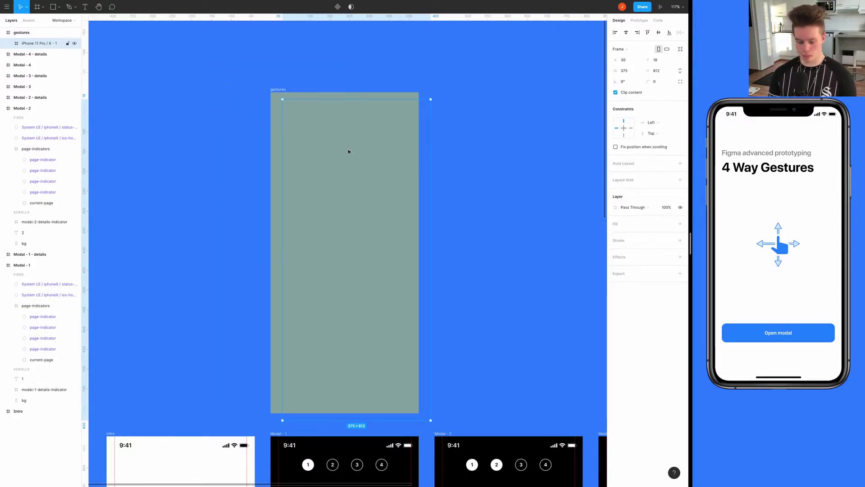
key(alt+a)
key(alt+w)
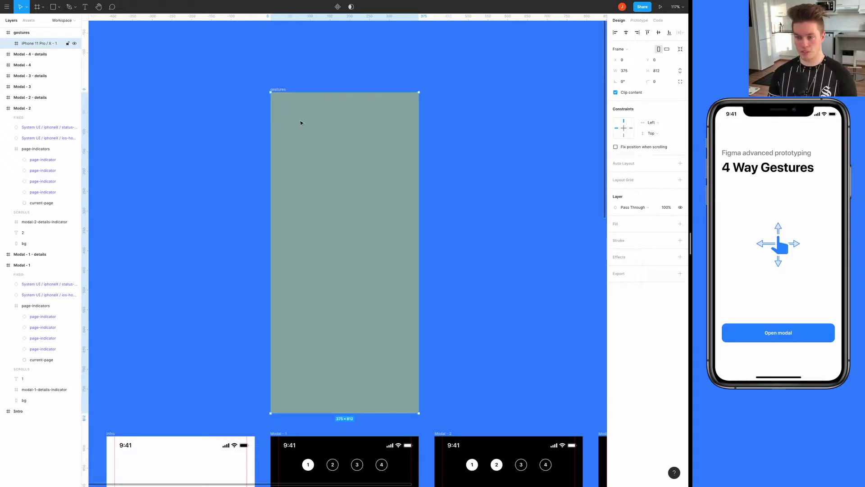
click(656, 63)
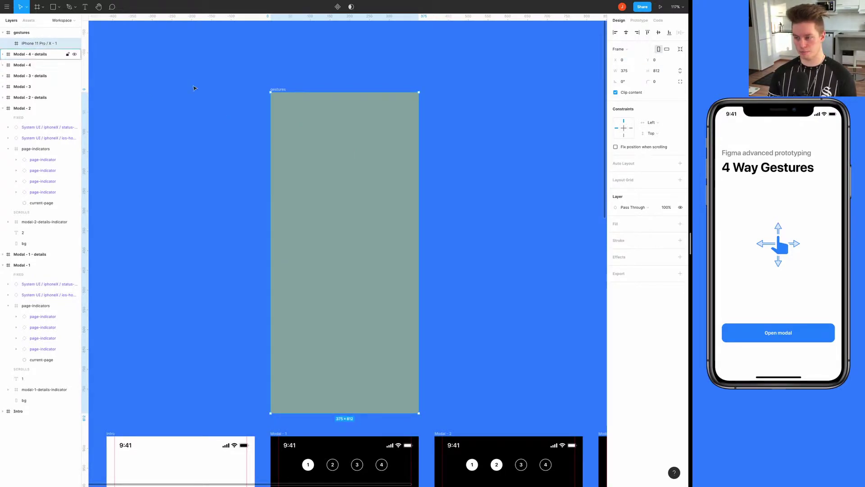
click(680, 223)
click(681, 236)
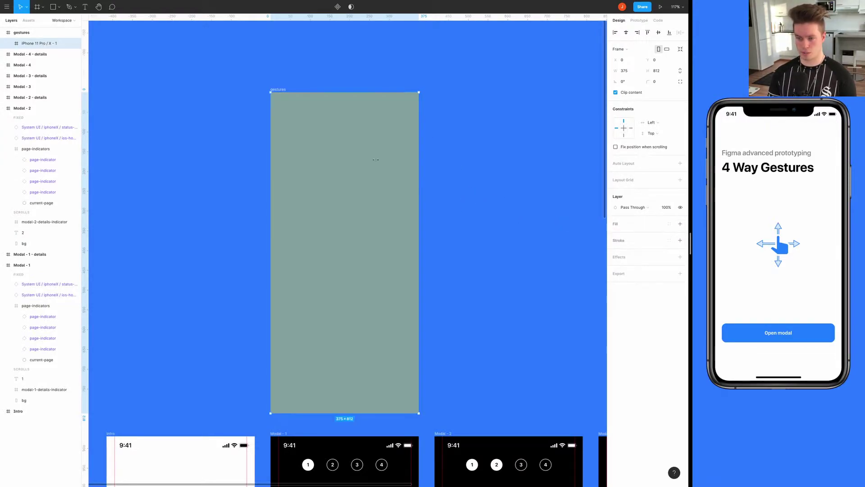
Rename the nested 375×812 frame to 'grag-next-area' and check the gestures frame
double_click(31, 44)
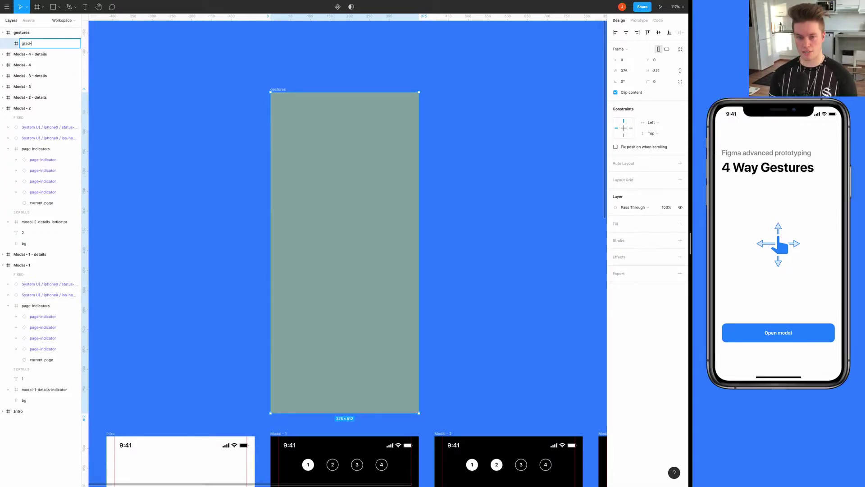
text(g-)
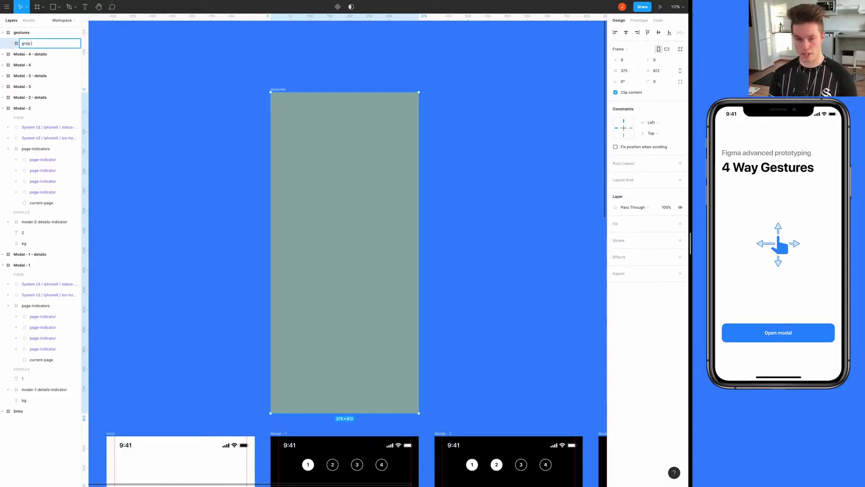
text(next)
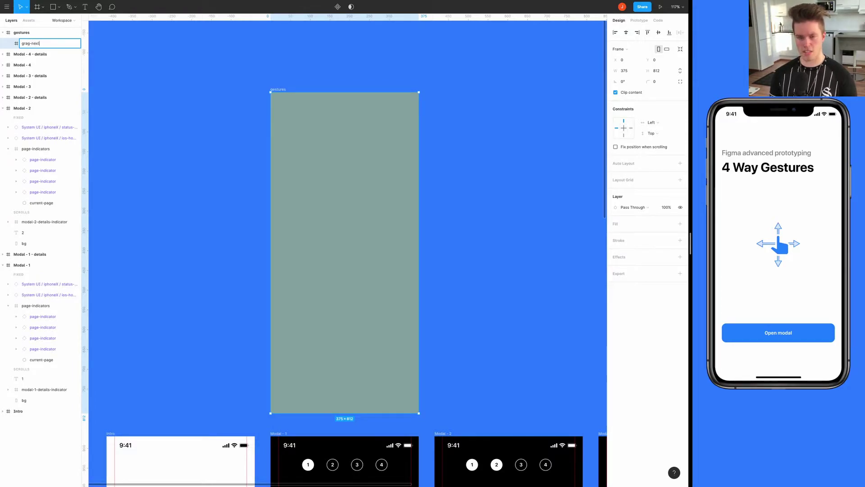
text(-are)
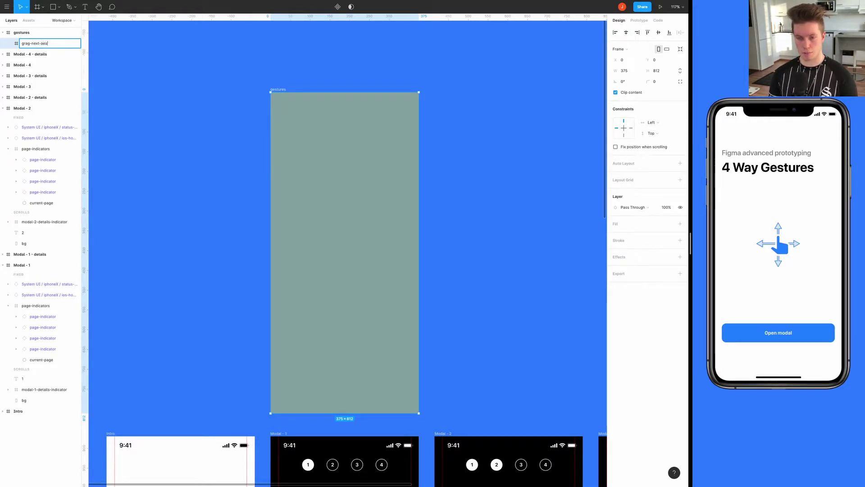
text(rea)
key(Return)
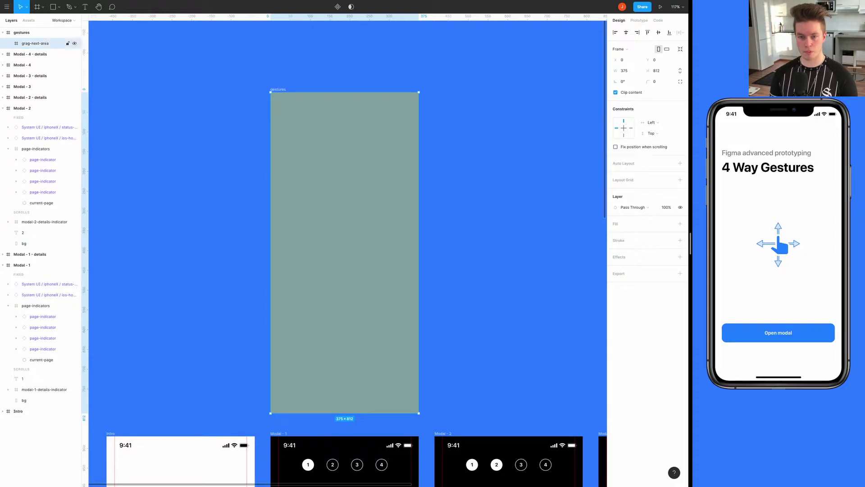
scroll(352, 160, down, 1)
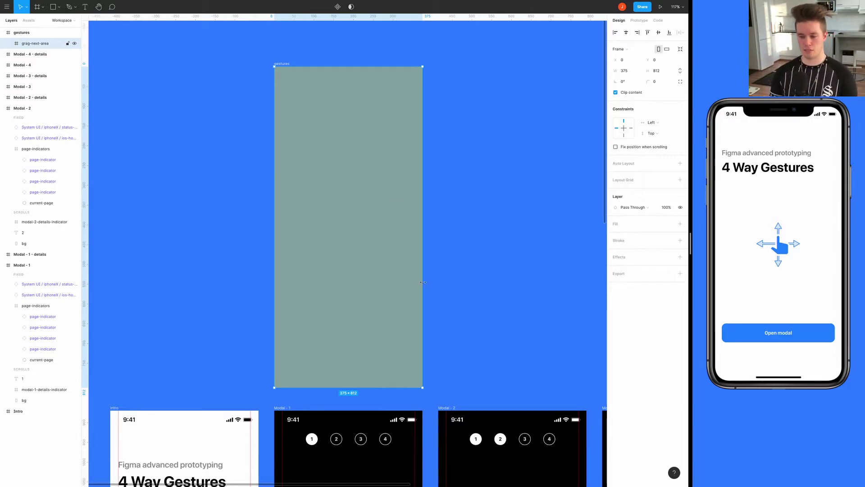
scroll(349, 139, down, 8)
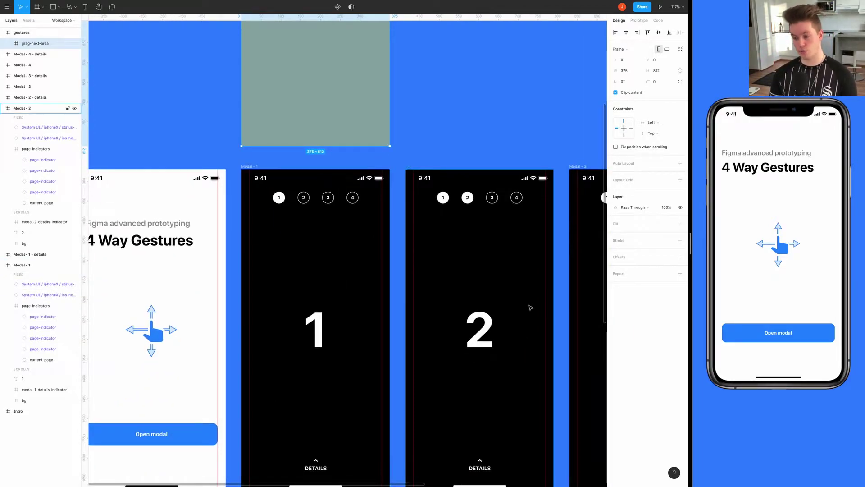
scroll(405, 135, up, 8)
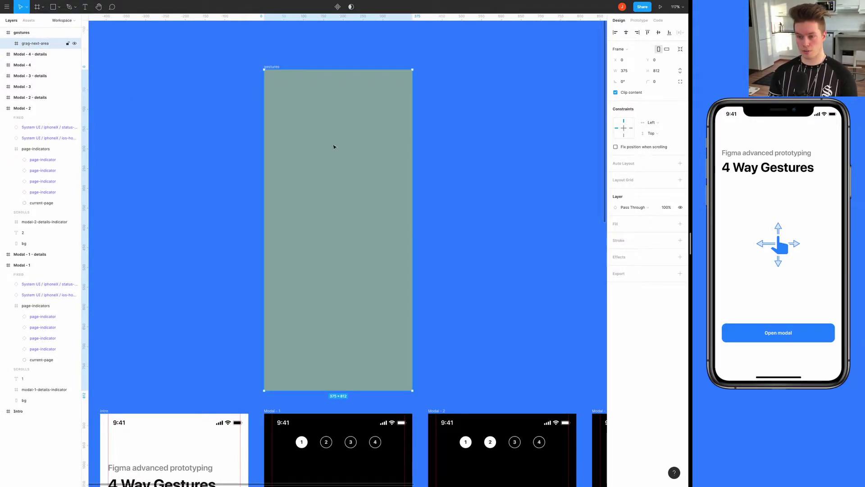
drag(334, 146, 347, 154)
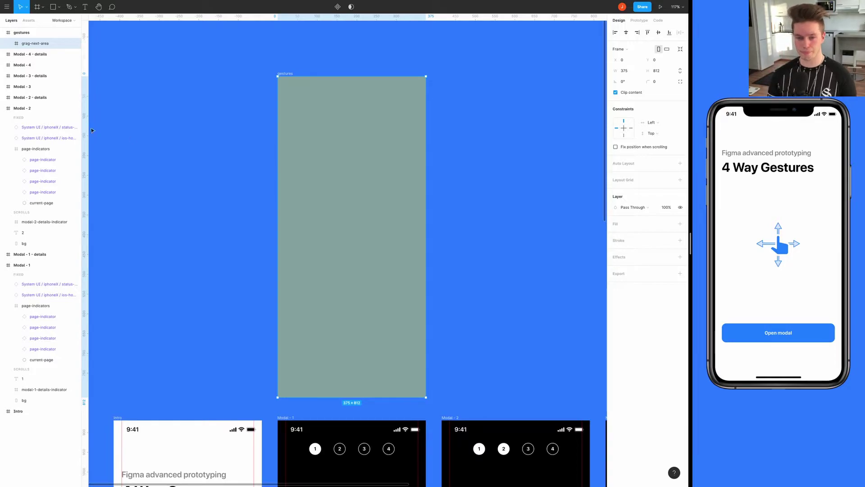
Duplicate grag-next-area and rename the copy 'grag-previous-area'
key(ctrl+d)
double_click(37, 54)
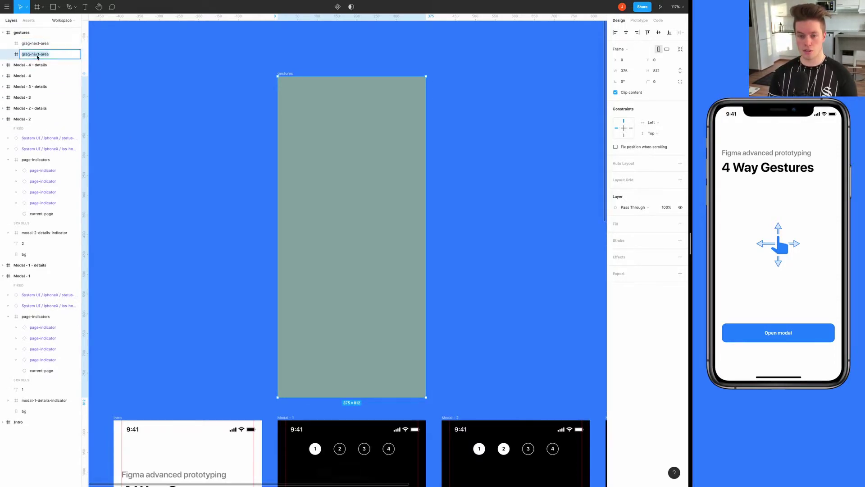
double_click(36, 54)
text(prevous)
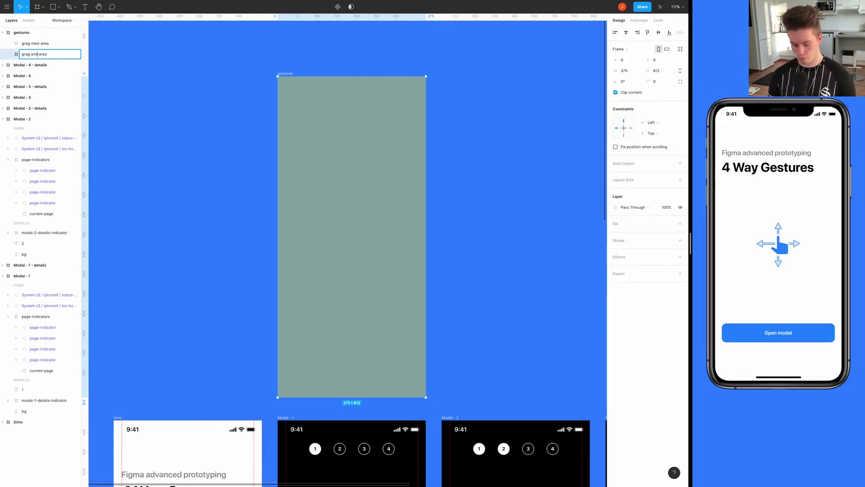
key(Return)
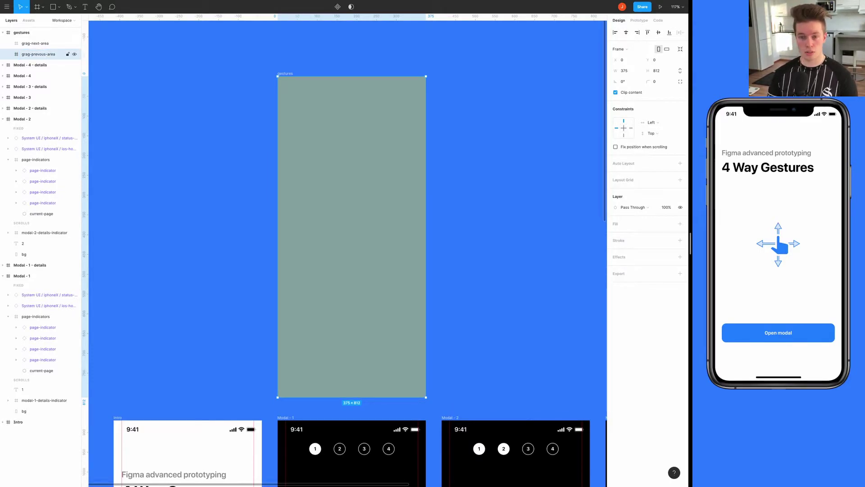
double_click(40, 55)
click(40, 54)
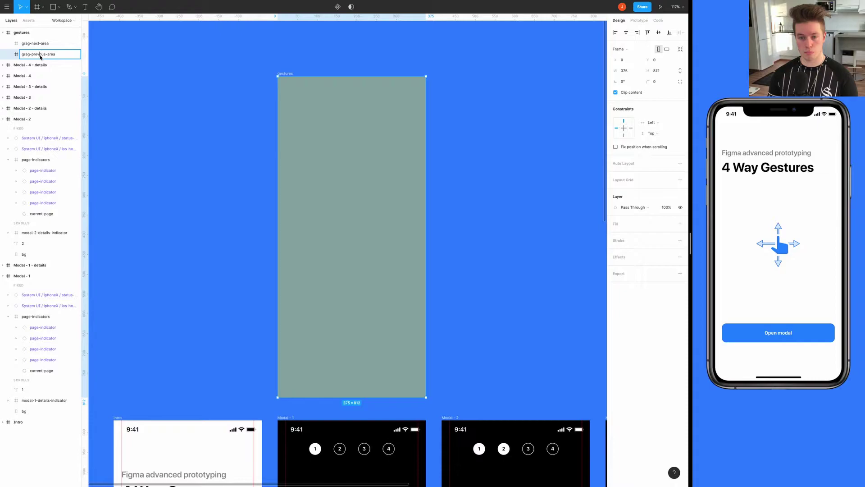
text(i)
key(Return)
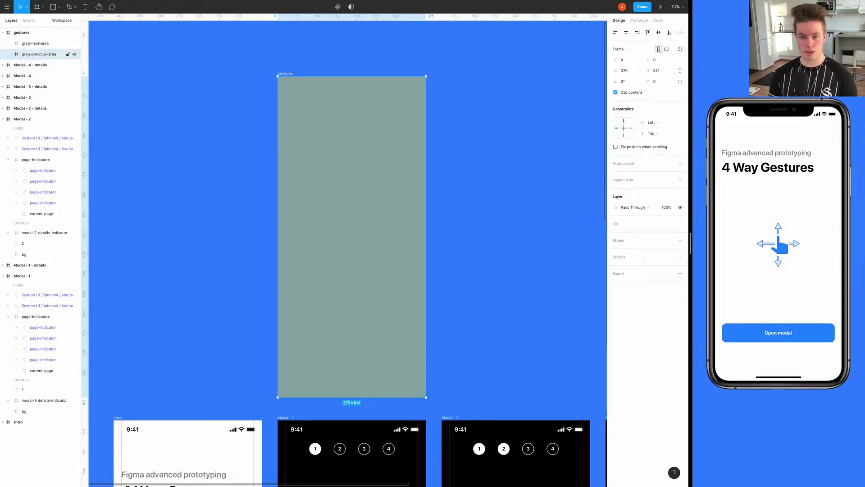
Duplicate grag-previous-area to make a third child frame inside gestures
key(ctrl+d)
double_click(39, 65)
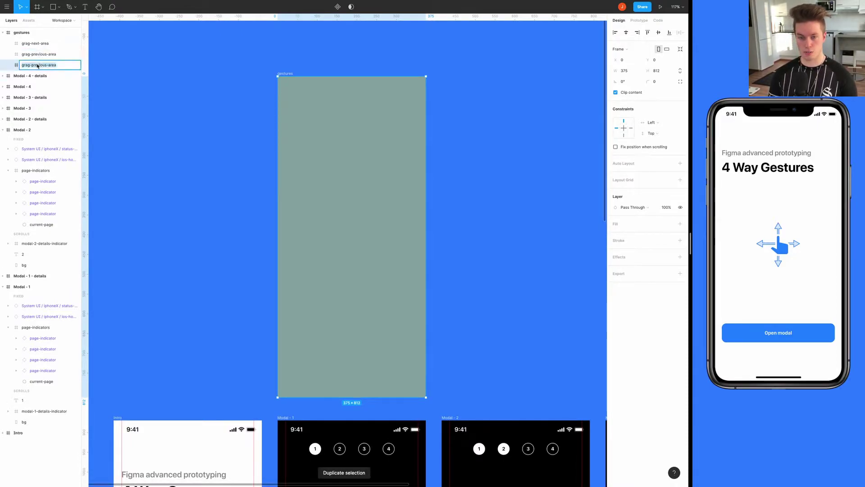
double_click(40, 66)
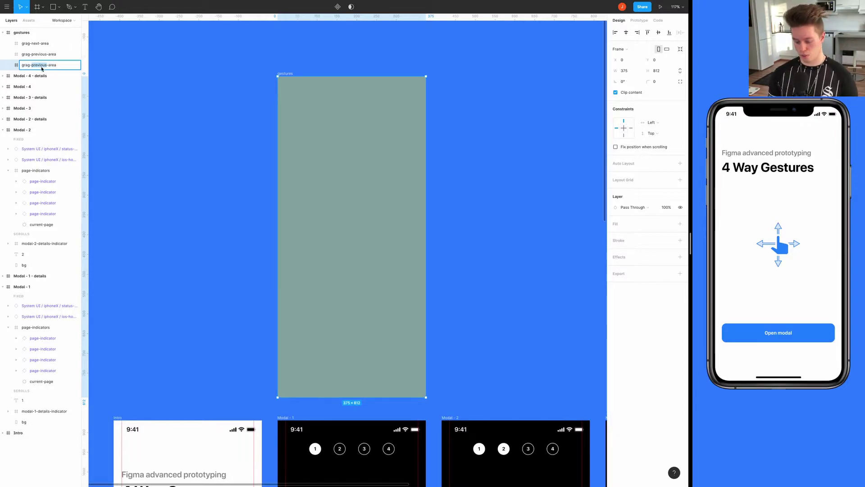
drag(467, 192, 449, 128)
scroll(448, 129, down, 2)
scroll(449, 129, down, 3)
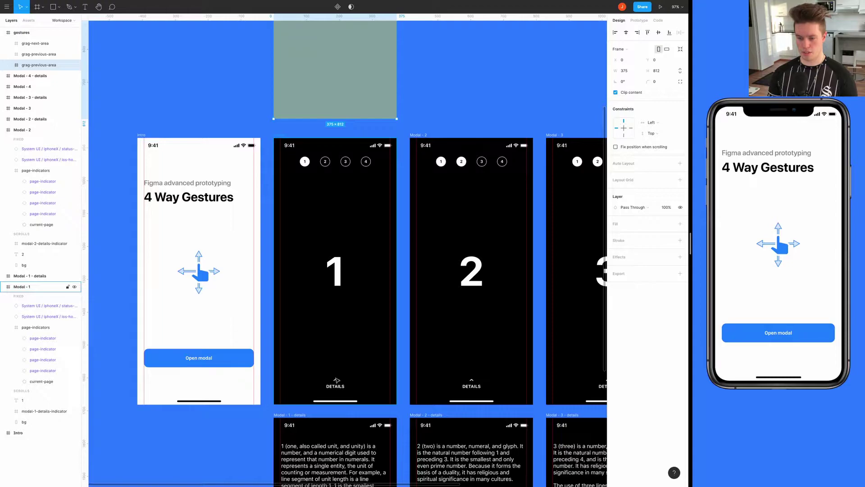
scroll(344, 218, up, 8)
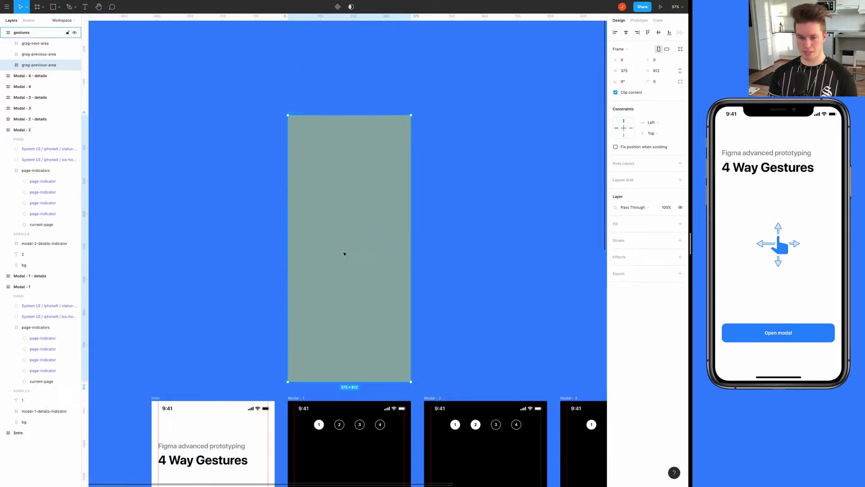
Rename the third child frame to 'grag-details-area'
double_click(39, 68)
double_click(41, 66)
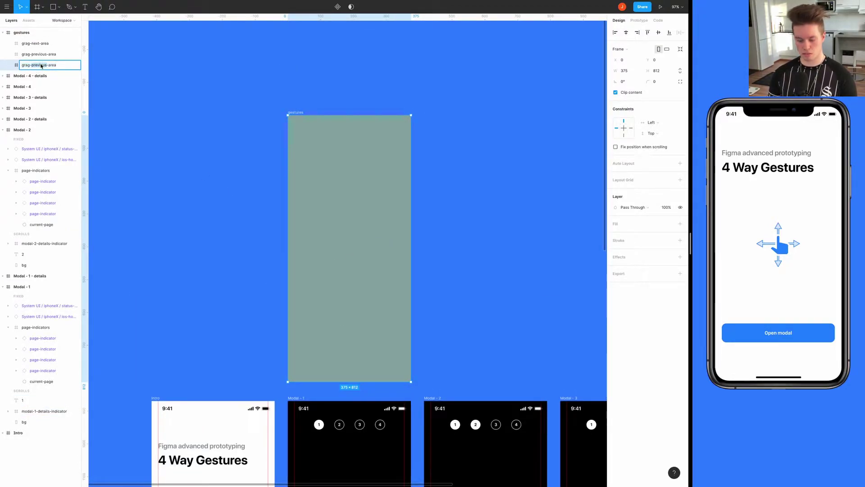
text(details)
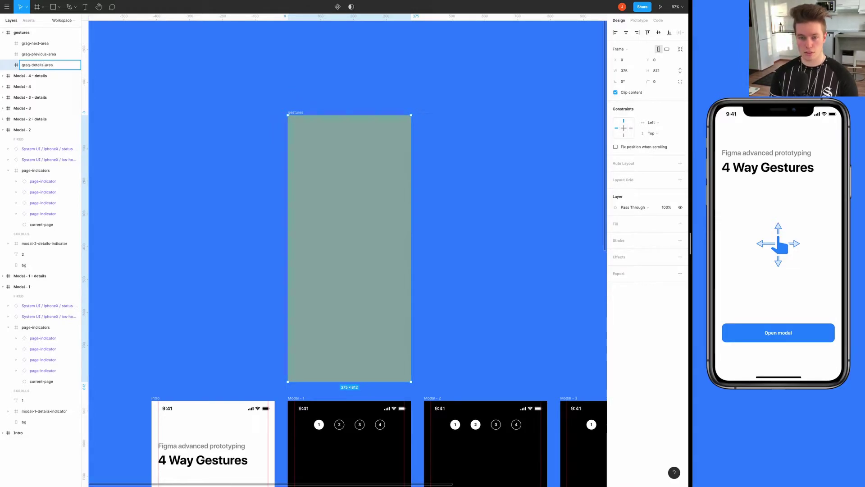
key(Return)
scroll(206, 114, down, 1)
scroll(206, 114, right, 2)
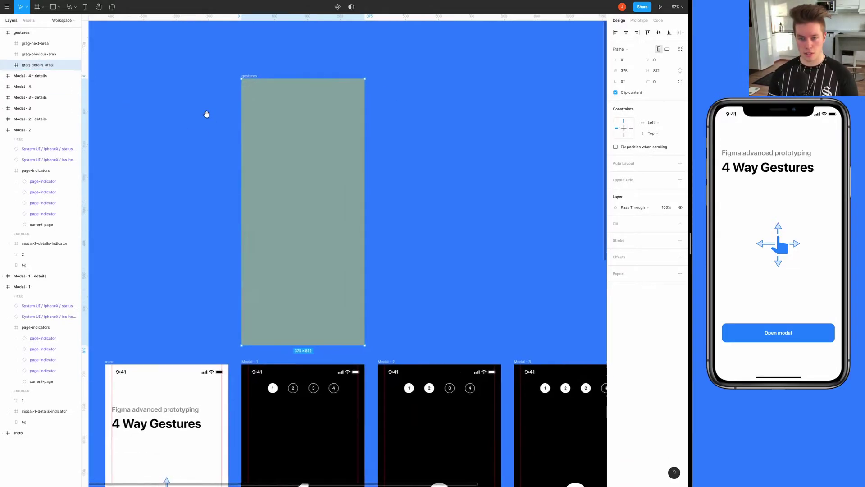
Duplicate grag-details-area and name the copy 'grag-dismiss-area'
key(ctrl+d)
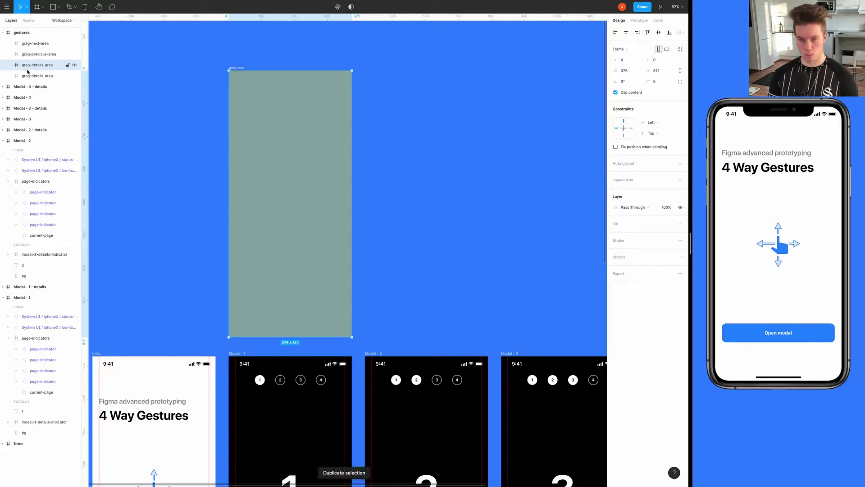
double_click(37, 77)
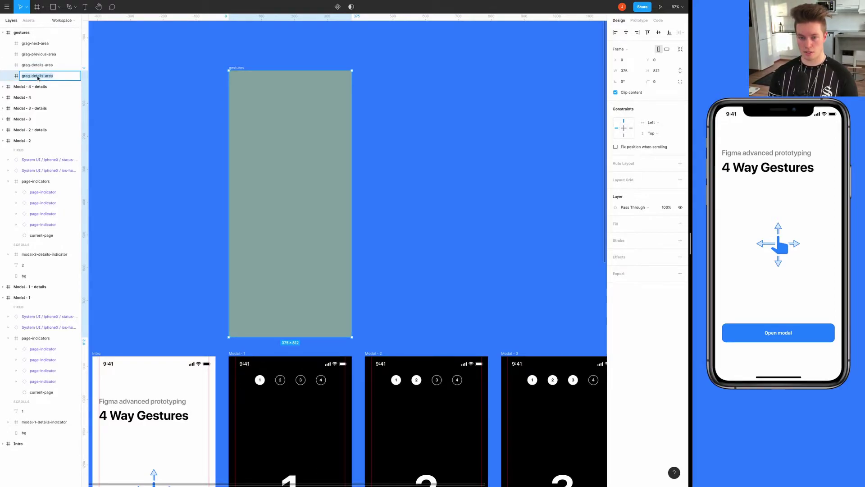
double_click(37, 77)
text(sidmiss)
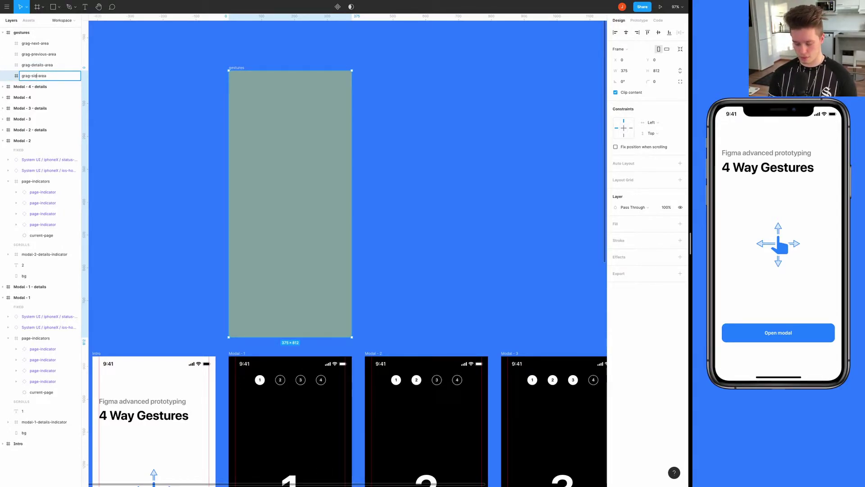
key(BackSpace)
key(BackSpace)
key(BackSpace)
key(BackSpace)
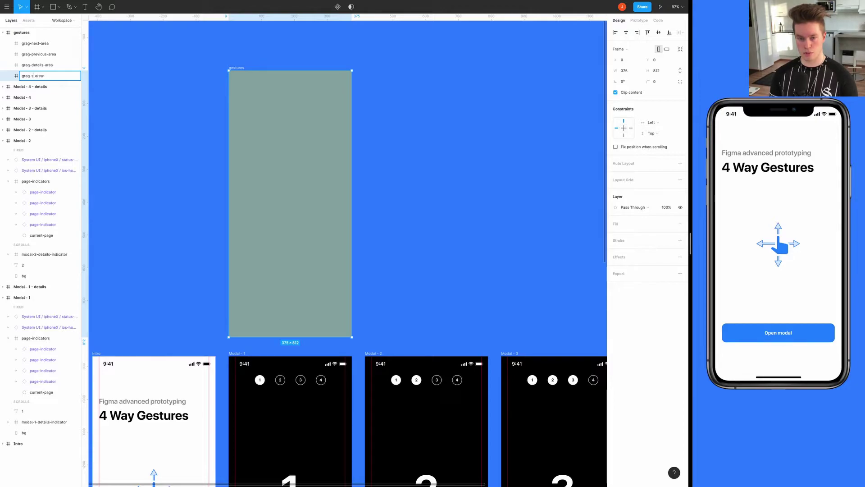
text(dismiss)
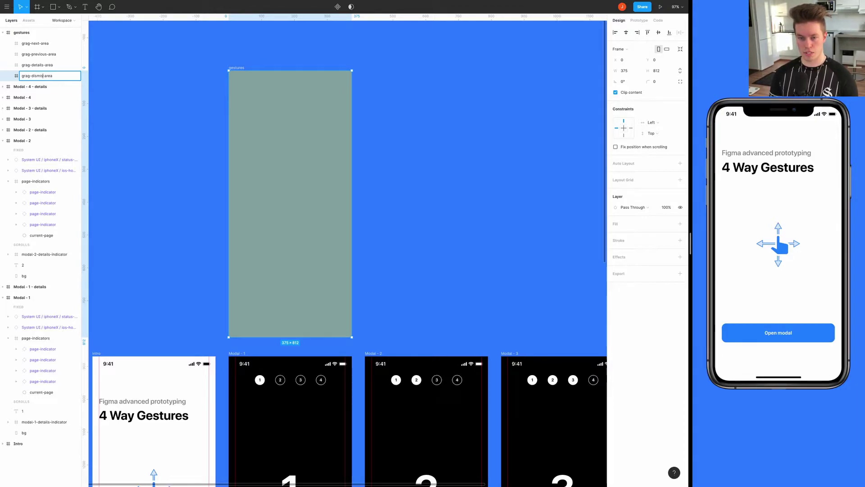
key(Return)
scroll(386, 135, down, 5)
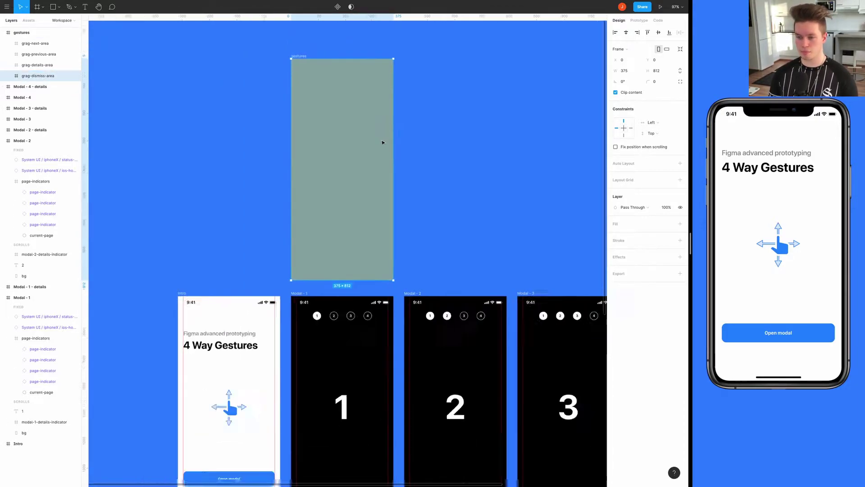
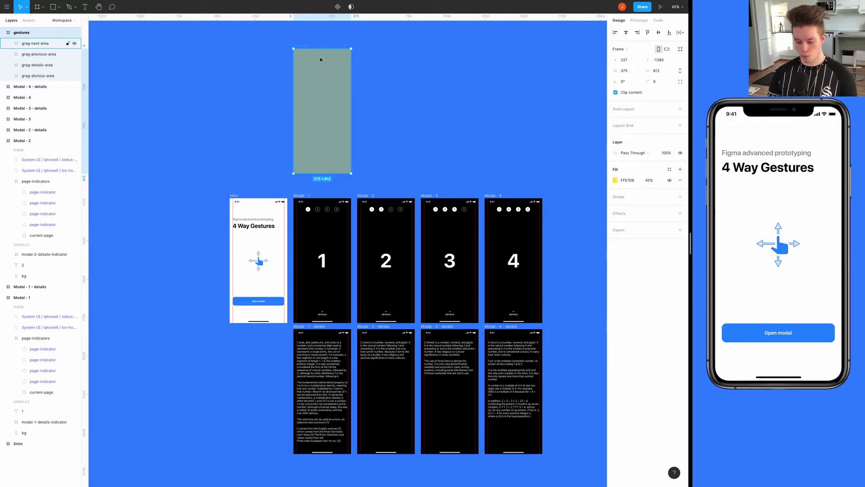
Duplicate the gestures frame with its next, previous, details and dismiss drag areas
key(ctrl+d)
Move the gestures copy onto Modal - 1, aligned to its top-left corner at X 0, Y 0
drag(380, 77, 303, 248)
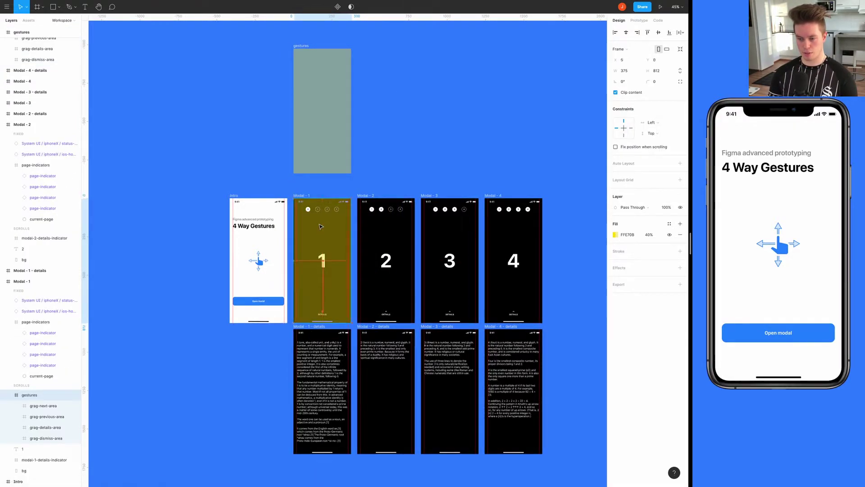
drag(361, 151, 393, 130)
scroll(347, 187, up, 3)
scroll(347, 186, up, 5)
scroll(360, 205, down, 3)
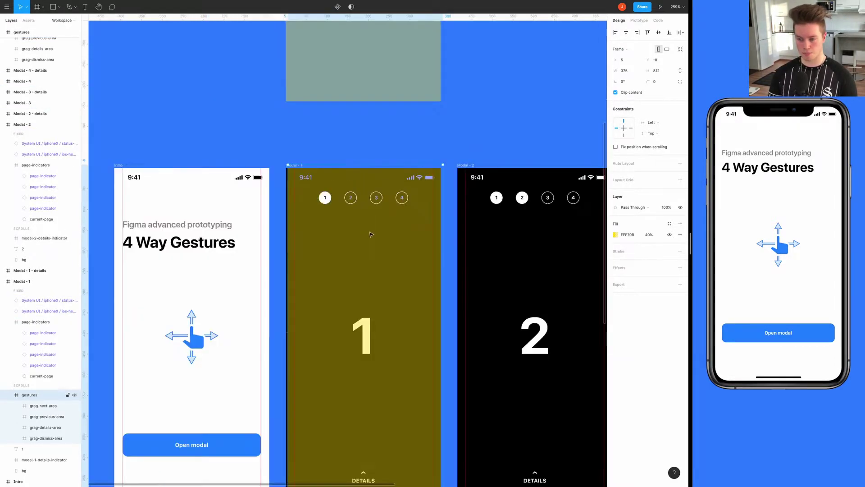
drag(364, 208, 362, 212)
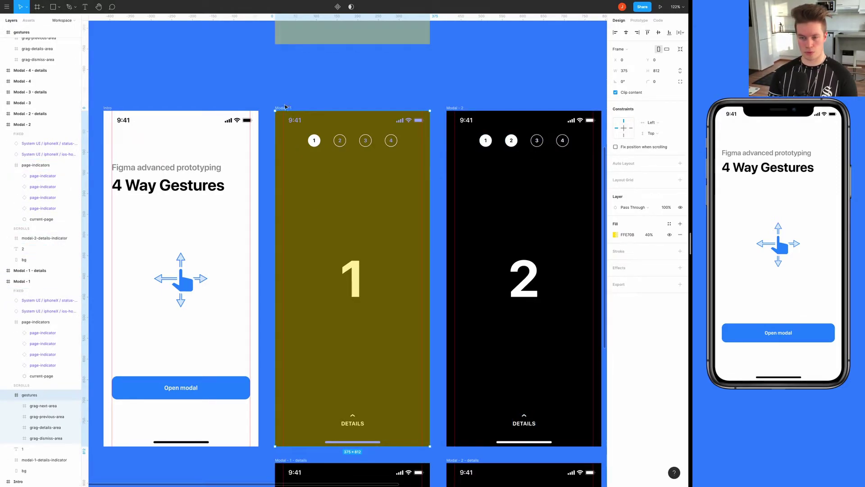
Lock the gestures overlay inside Modal - 1 with Shift+Ctrl+L
click(289, 108)
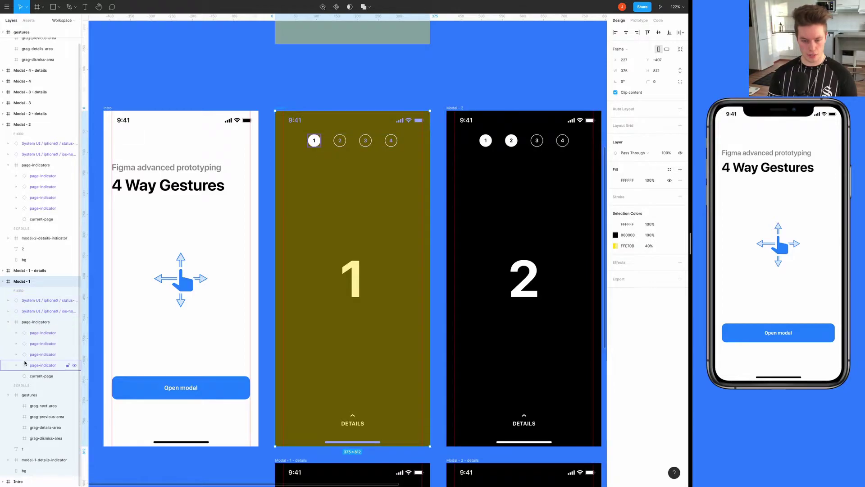
click(31, 396)
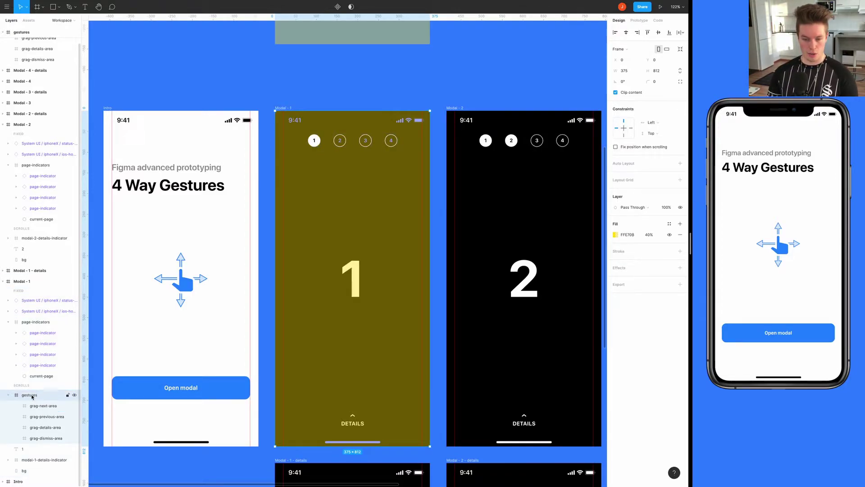
key(ctrl+shift+l)
scroll(345, 233, down, 2)
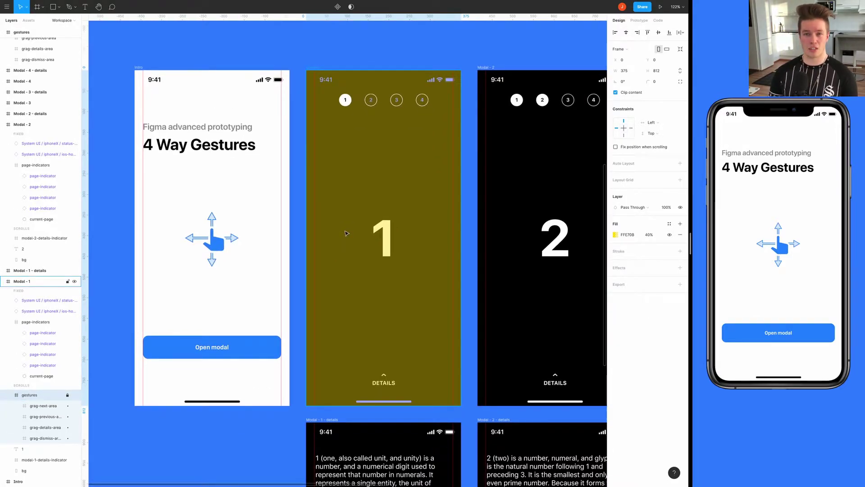
scroll(346, 233, down, 3)
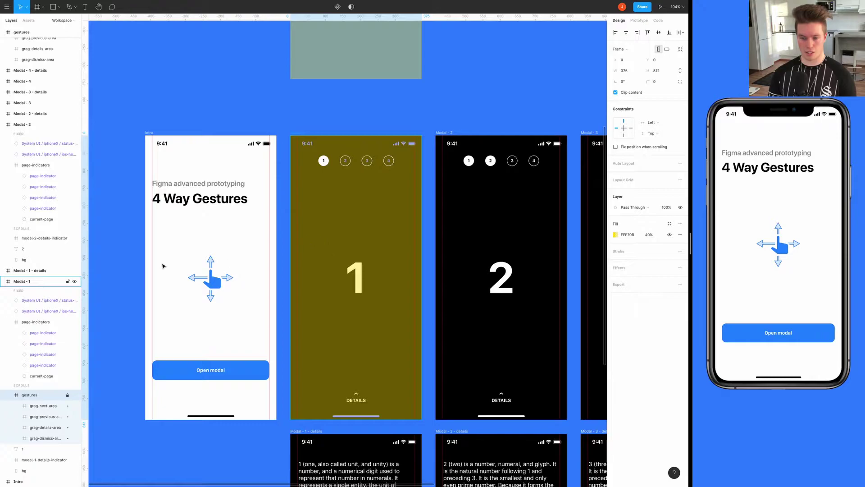
click(212, 76)
key(r)
drag(195, 49, 237, 86)
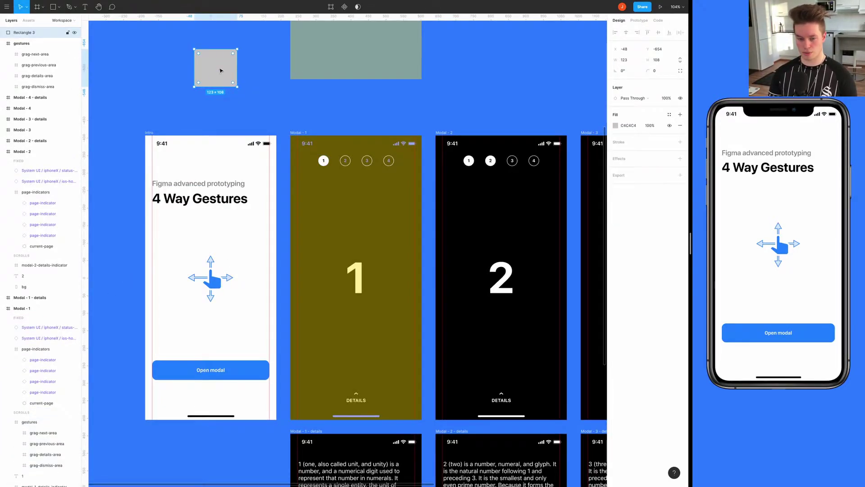
drag(221, 71, 339, 205)
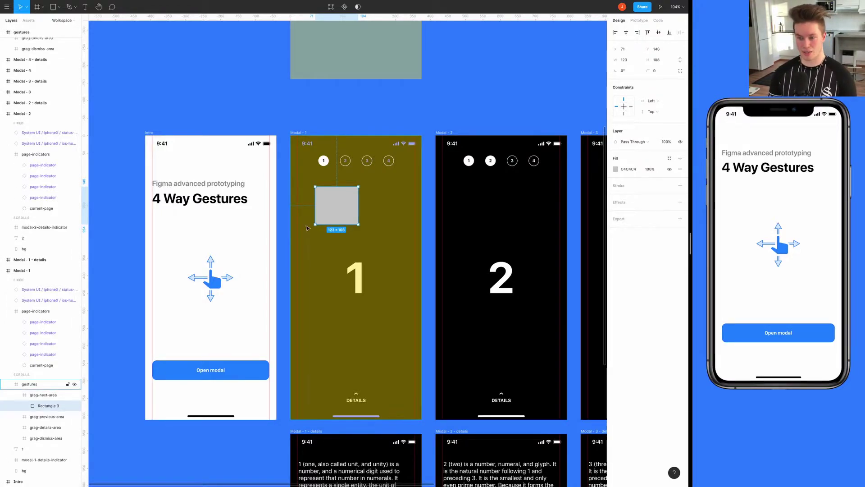
drag(334, 208, 213, 71)
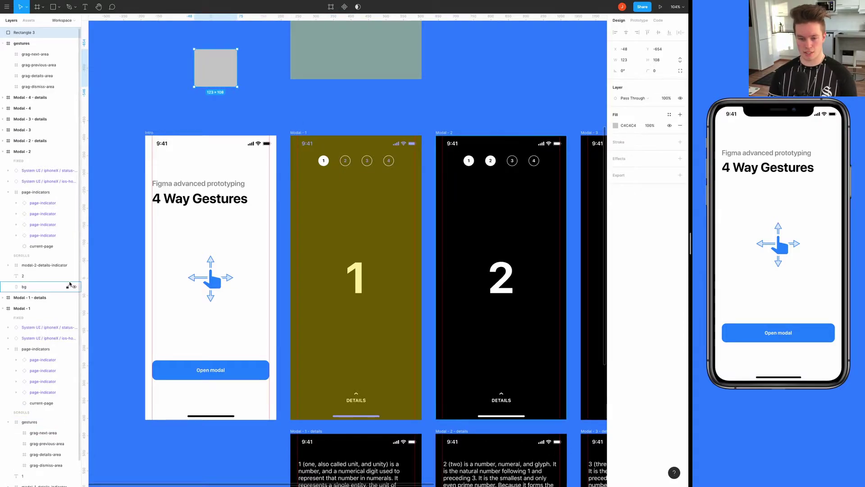
click(41, 422)
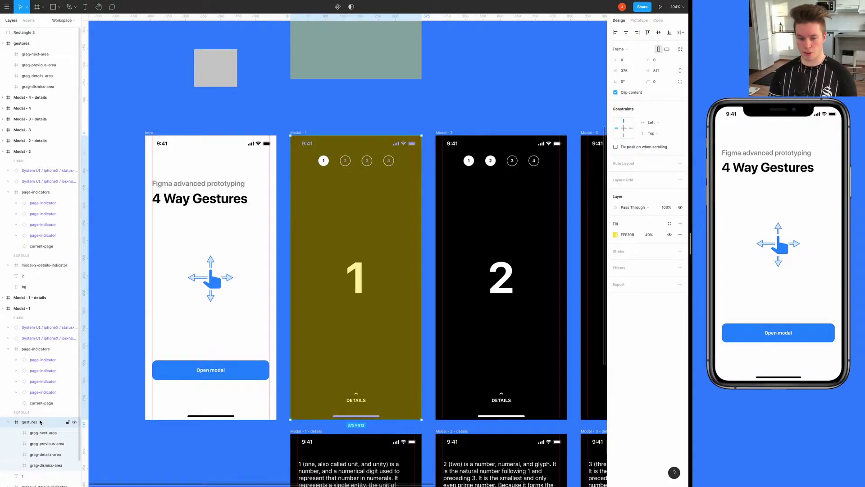
scroll(41, 422, down, 1)
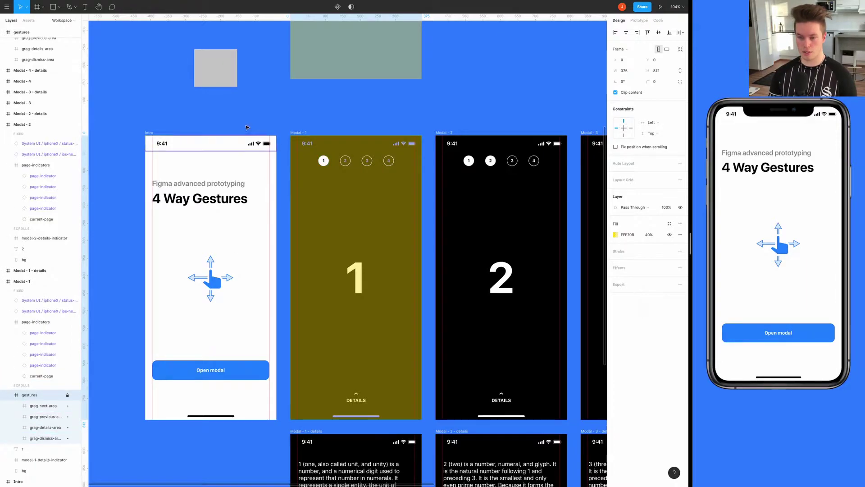
click(212, 67)
drag(211, 67, 360, 212)
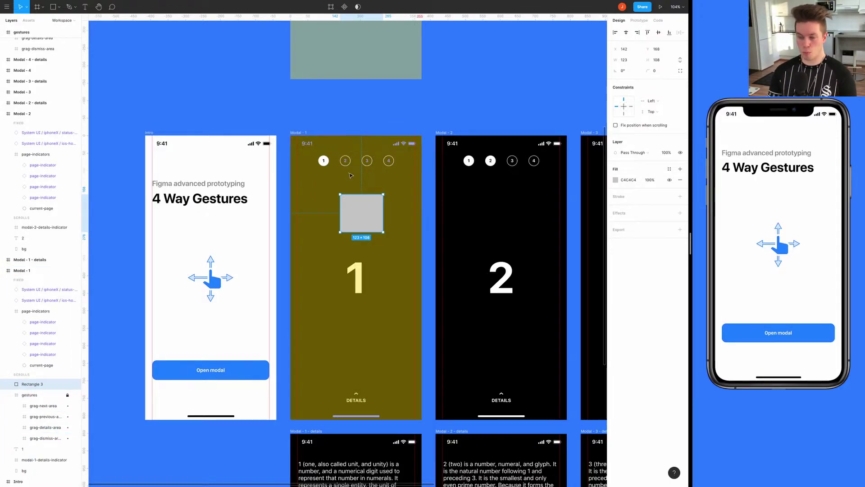
drag(361, 218, 225, 88)
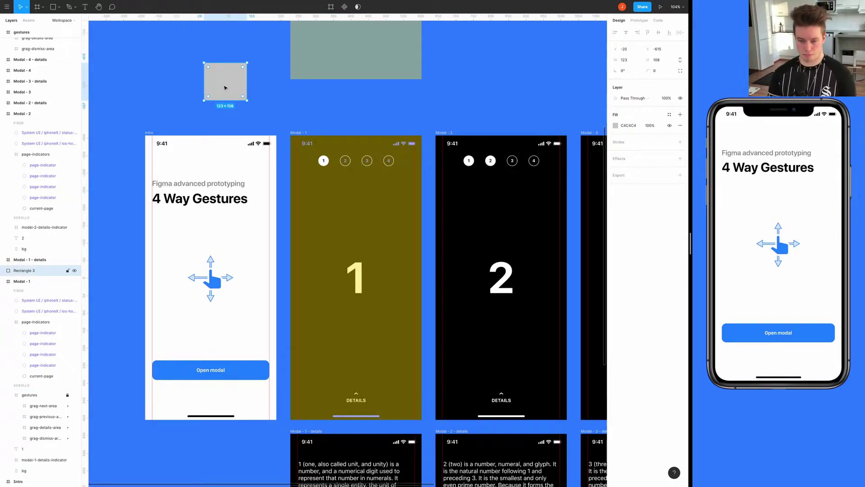
Delete the test rectangle
key(Delete)
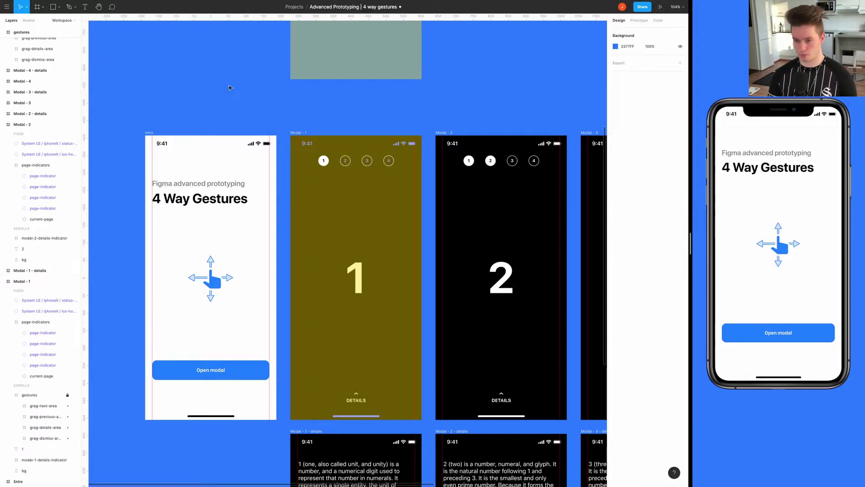
scroll(345, 150, down, 6)
scroll(360, 148, up, 2)
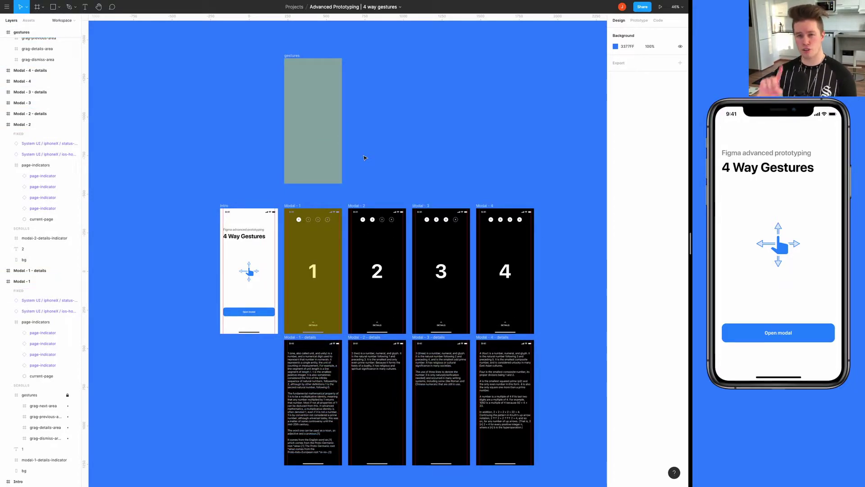
Copy the gestures frame into Modal - 2 to 4 and each details screen
click(328, 112)
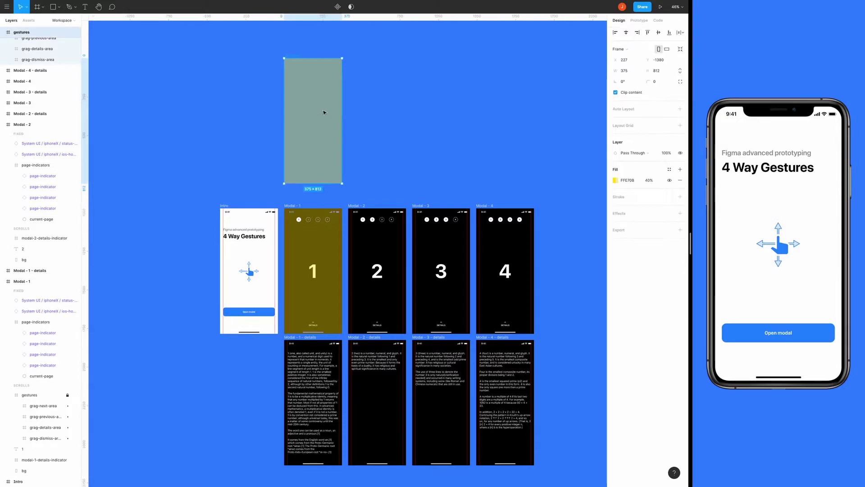
scroll(329, 112, up, 1)
drag(335, 120, 406, 120)
key(super+z)
drag(307, 90, 371, 241)
scroll(371, 240, right, 2)
click(254, 50)
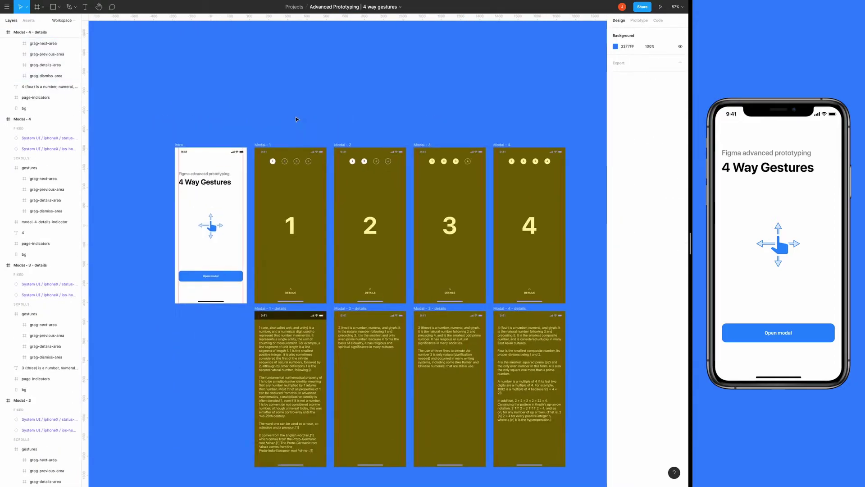
key(shift+1)
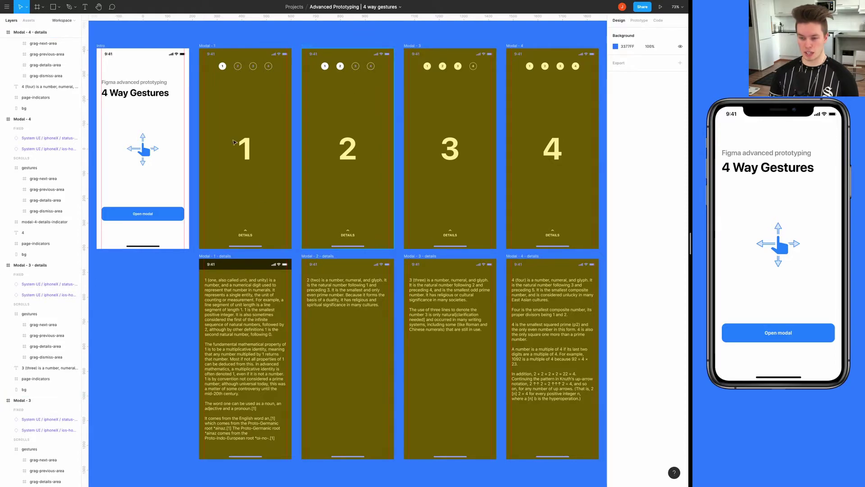
scroll(256, 113, left, 4)
scroll(256, 112, up, 2)
scroll(261, 119, right, 3)
scroll(261, 119, down, 1)
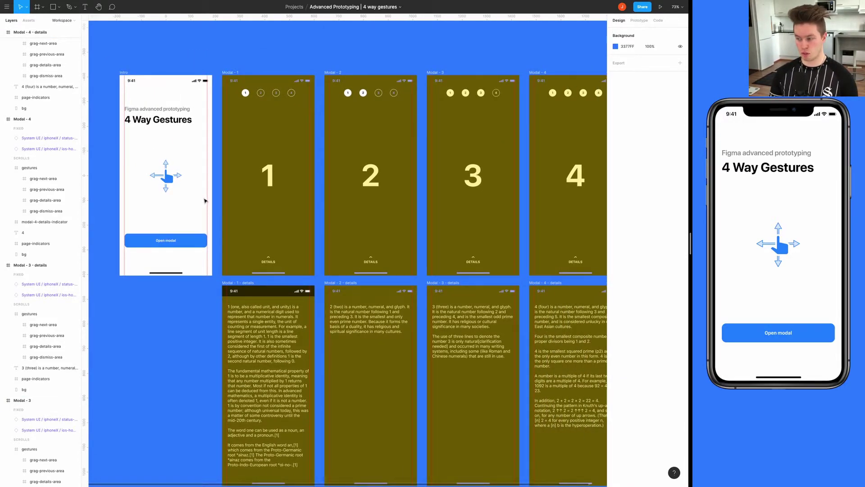
Link Intro's Open modal button to Modal - 1 with an On Tap Move In transition
click(200, 240)
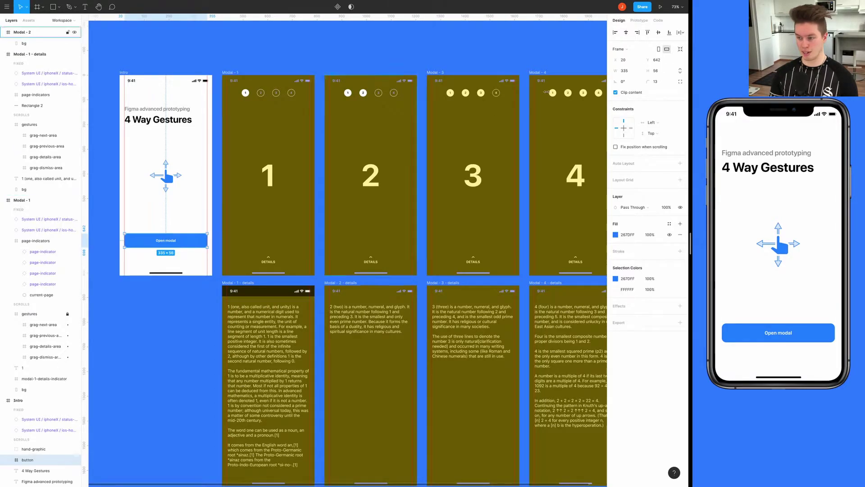
click(640, 21)
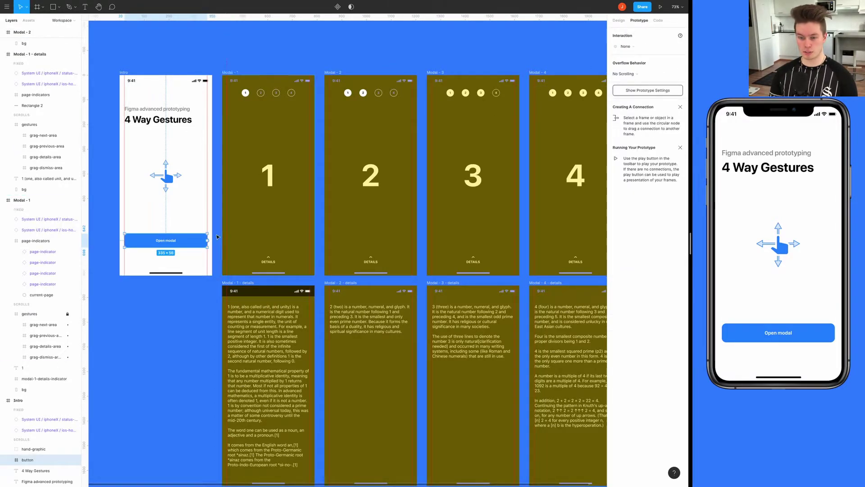
drag(208, 241, 259, 216)
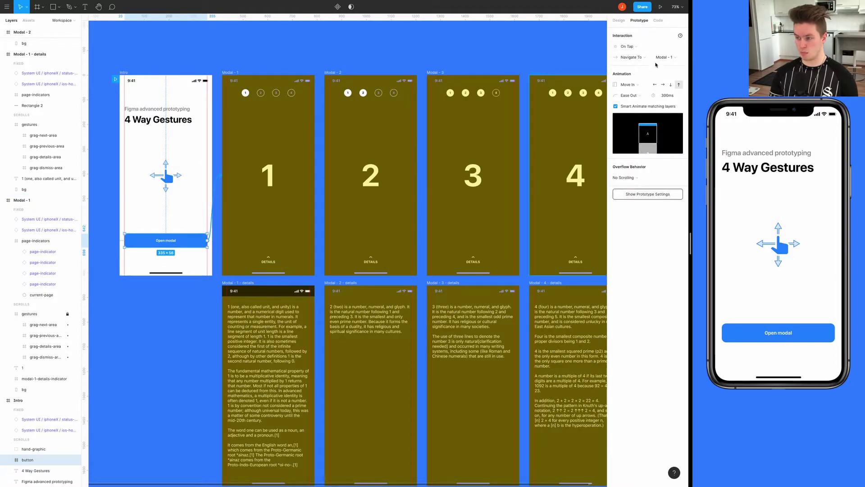
click(638, 85)
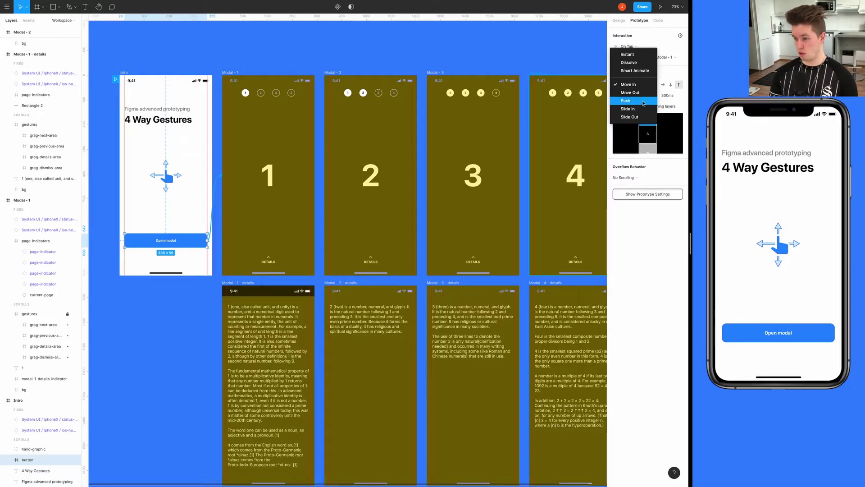
click(639, 86)
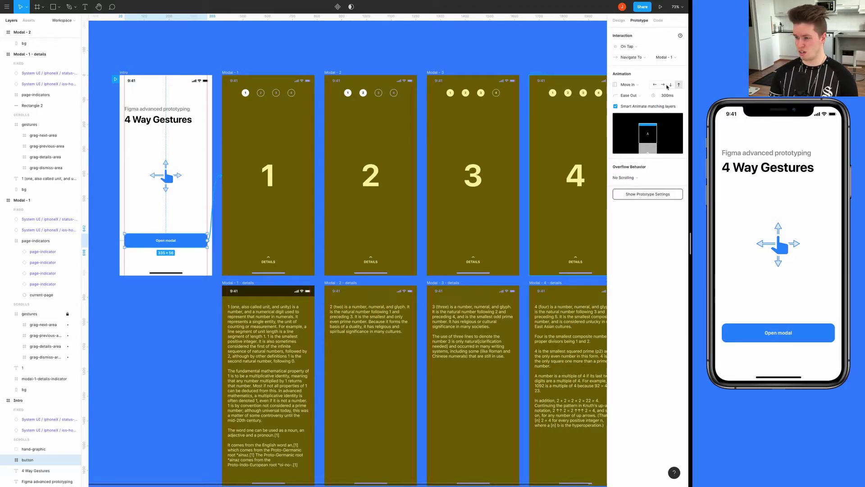
Tap Open modal in the preview to confirm Modal - 1 appears
click(255, 141)
scroll(256, 141, right, 2)
scroll(255, 141, left, 3)
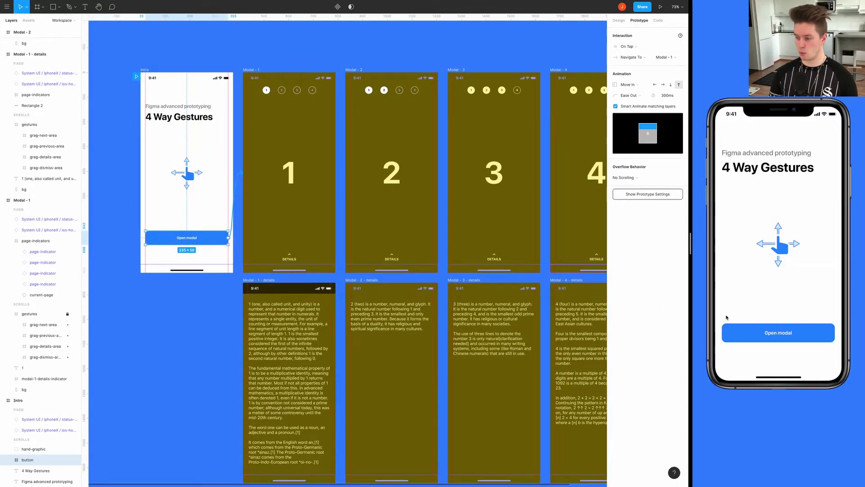
click(772, 334)
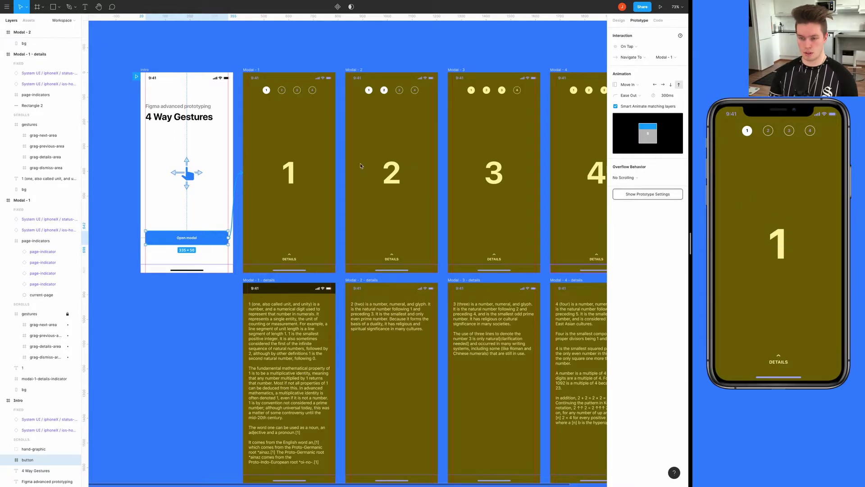
scroll(286, 138, right, 1)
scroll(286, 139, down, 2)
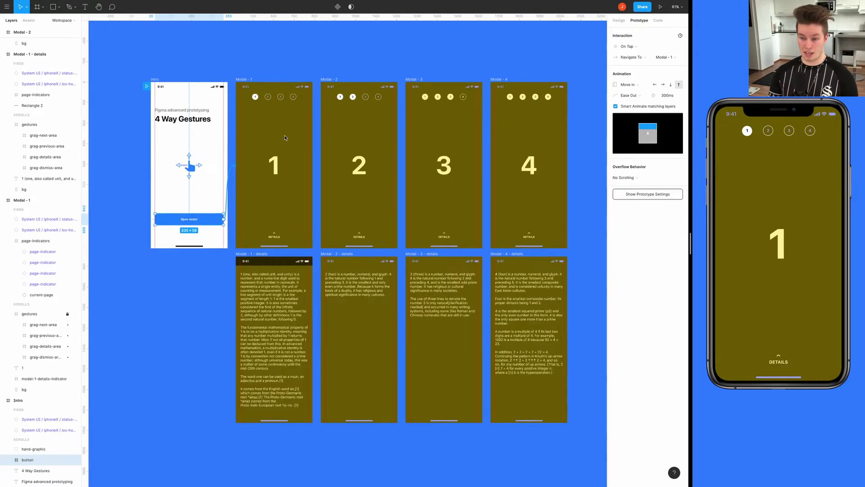
click(289, 81)
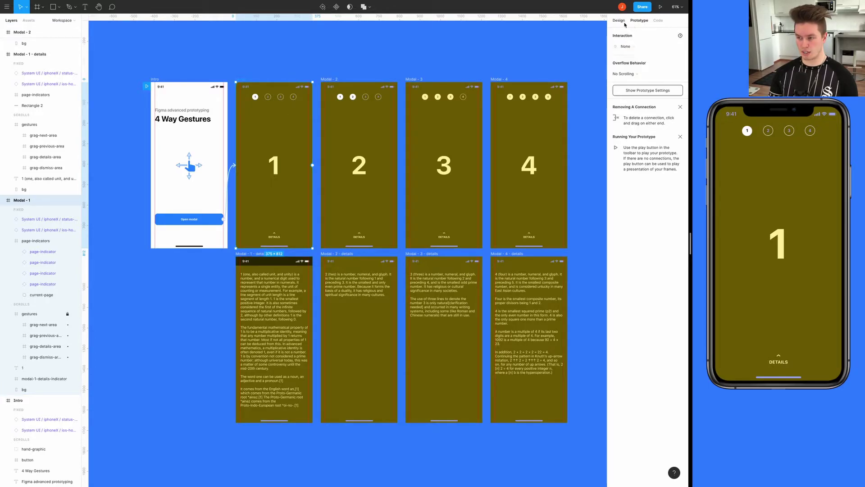
Hide and lock the yellow gesture-area fills on Modal - 1 through Modal - 4
key(alt+8)
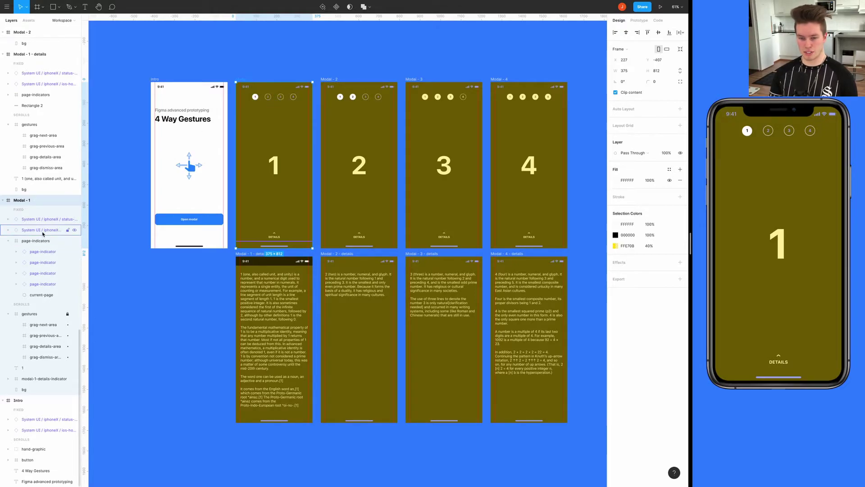
click(41, 313)
click(669, 234)
click(329, 80)
scroll(49, 136, up, 4)
click(40, 134)
click(669, 235)
click(414, 79)
click(41, 123)
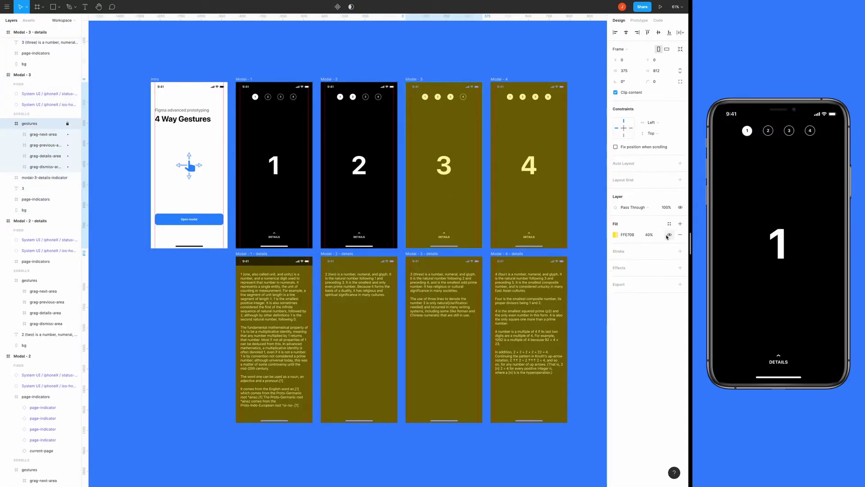
click(670, 234)
click(30, 81)
Hide and lock the yellow gesture-area fills on Modal - 1 to 4 - details
click(669, 235)
click(31, 332)
click(670, 235)
click(48, 191)
click(670, 235)
click(41, 109)
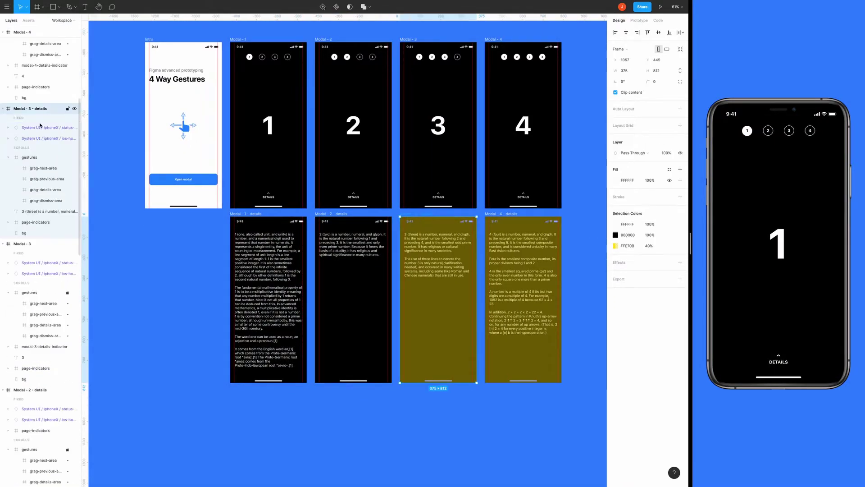
click(29, 157)
click(67, 157)
click(670, 234)
scroll(41, 135, up, 4)
click(30, 81)
click(68, 81)
click(670, 235)
Fit all screens in view and widen the layers list to show full layer names
key(shift+1)
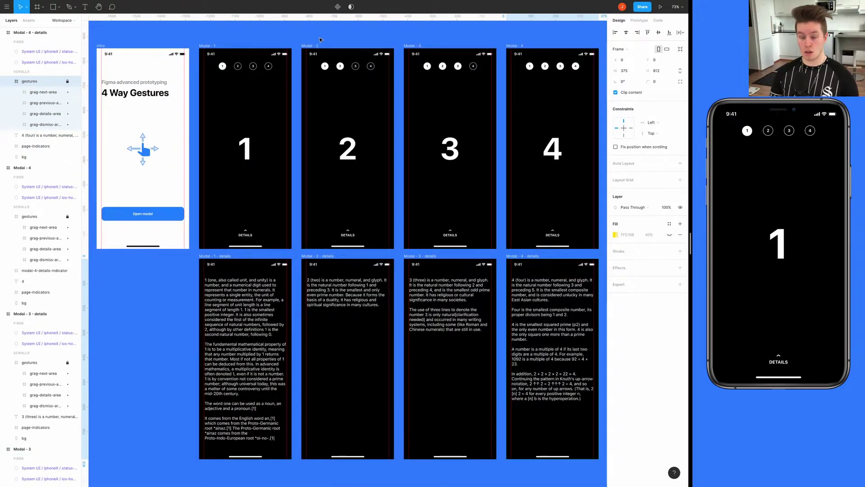
drag(321, 40, 360, 42)
drag(309, 115, 341, 142)
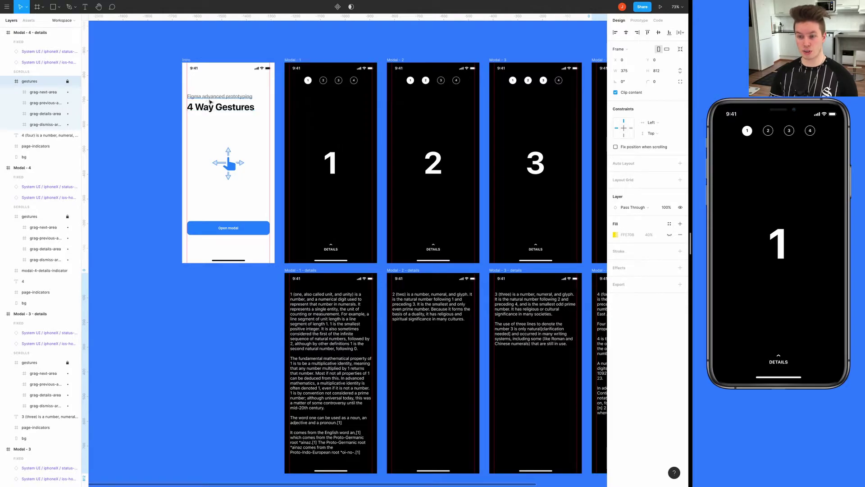
scroll(336, 105, right, 1)
scroll(337, 105, up, 1)
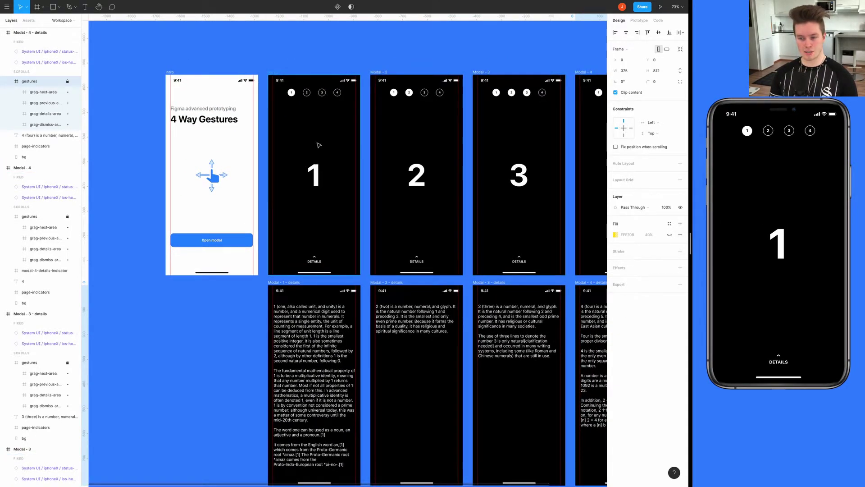
click(41, 125)
drag(82, 123, 104, 125)
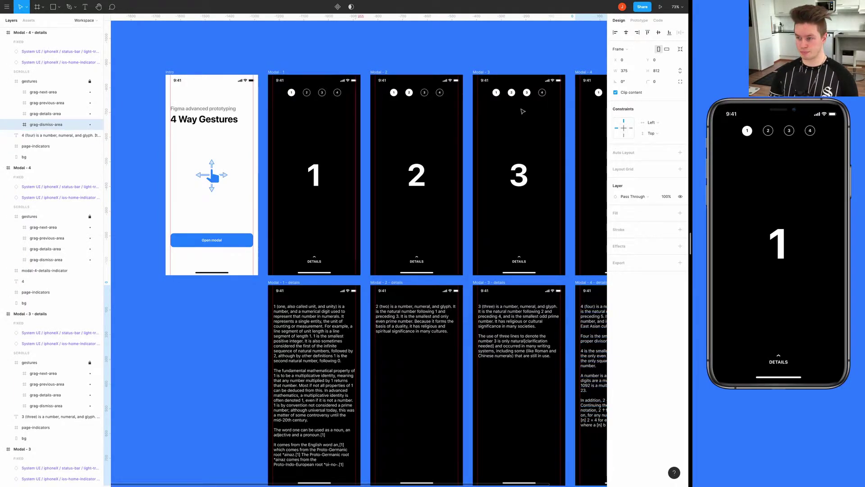
Connect Modal - 1's grag-dismiss-area to the Intro screen
click(640, 22)
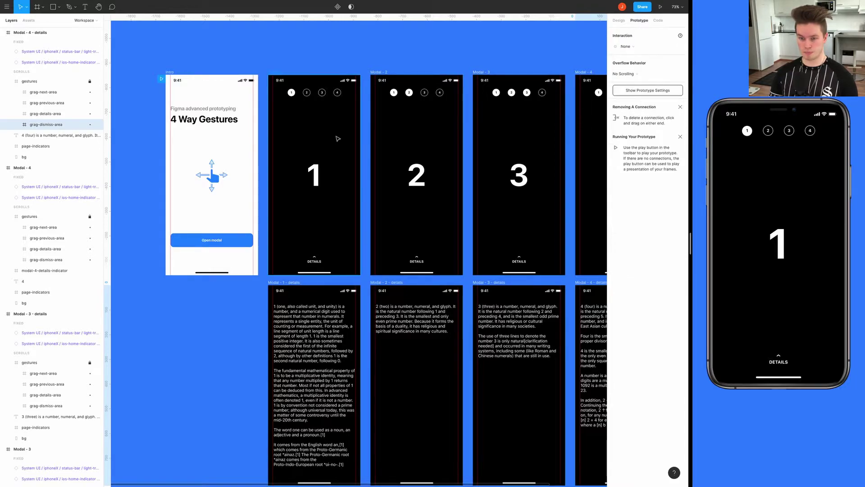
scroll(325, 137, up, 5)
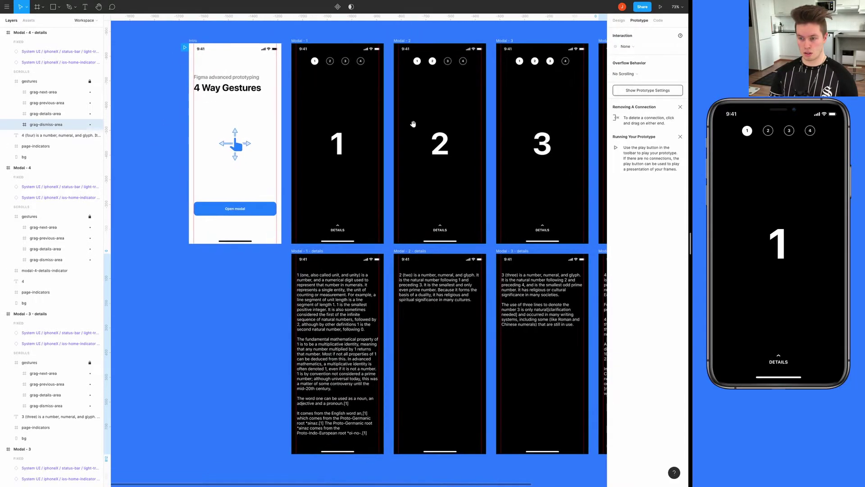
scroll(330, 132, down, 6)
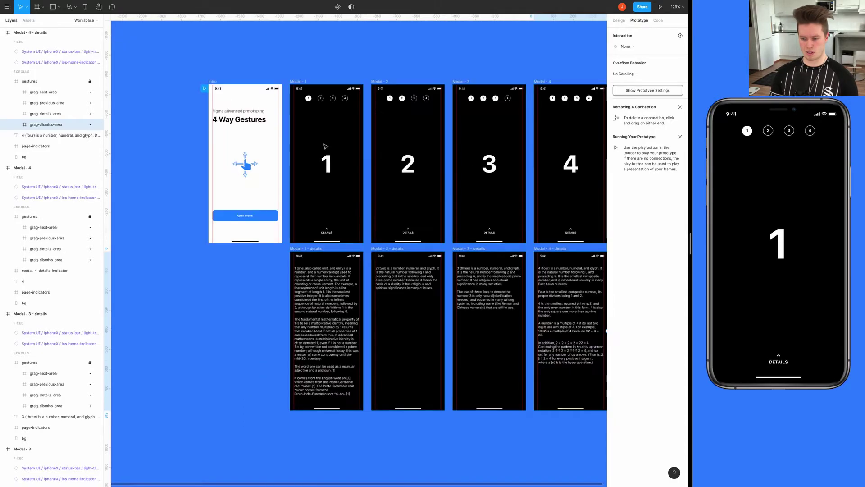
drag(249, 140, 221, 140)
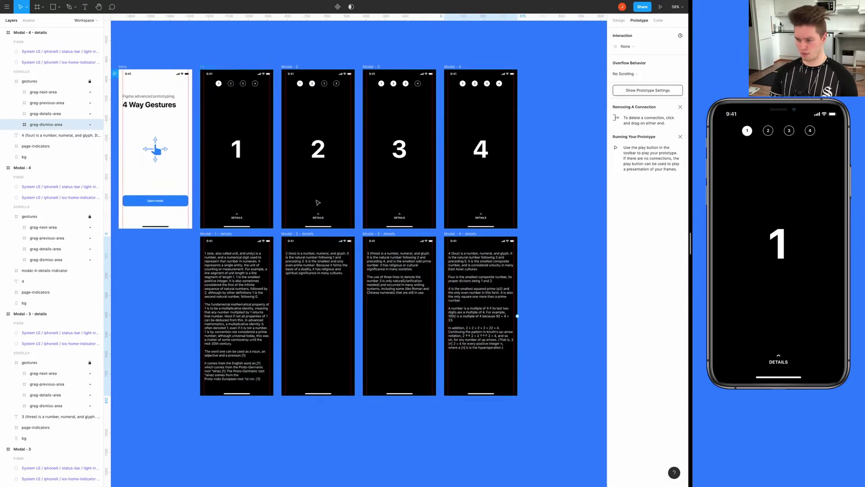
click(211, 68)
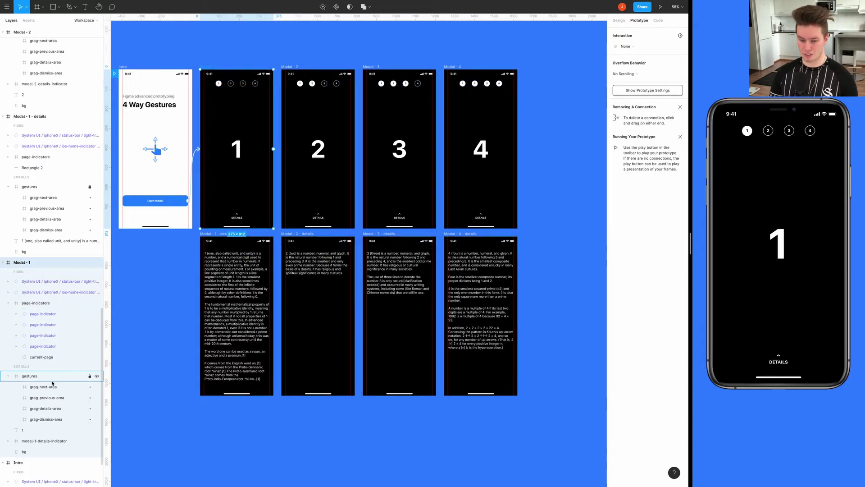
click(54, 419)
drag(278, 211, 348, 213)
scroll(340, 167, up, 2)
drag(347, 149, 272, 187)
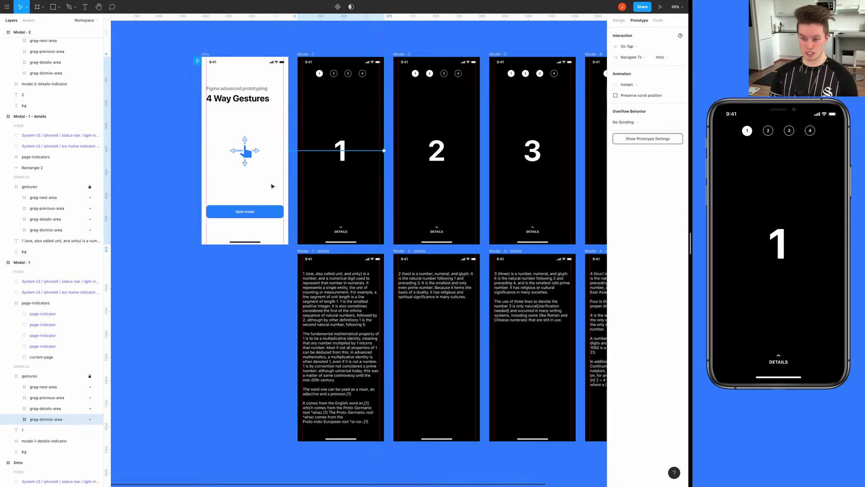
Set the dismiss link to On Drag, Move Out downward, with smart animate matching layers
click(637, 51)
click(637, 45)
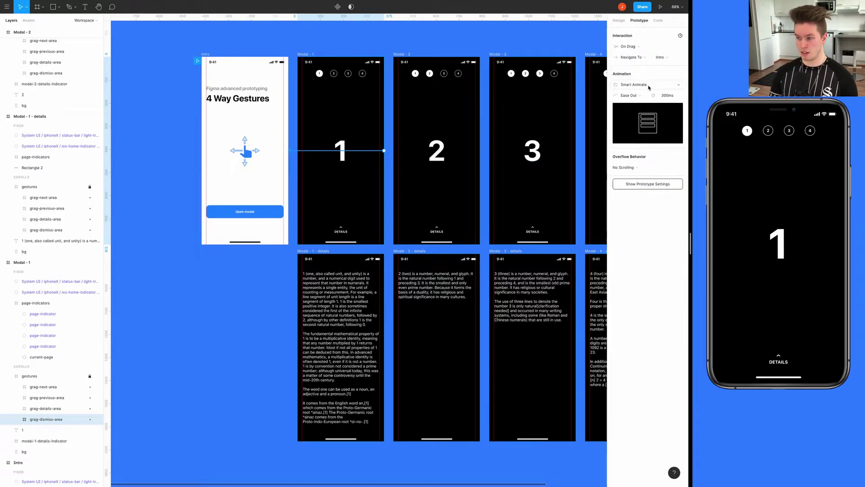
click(649, 86)
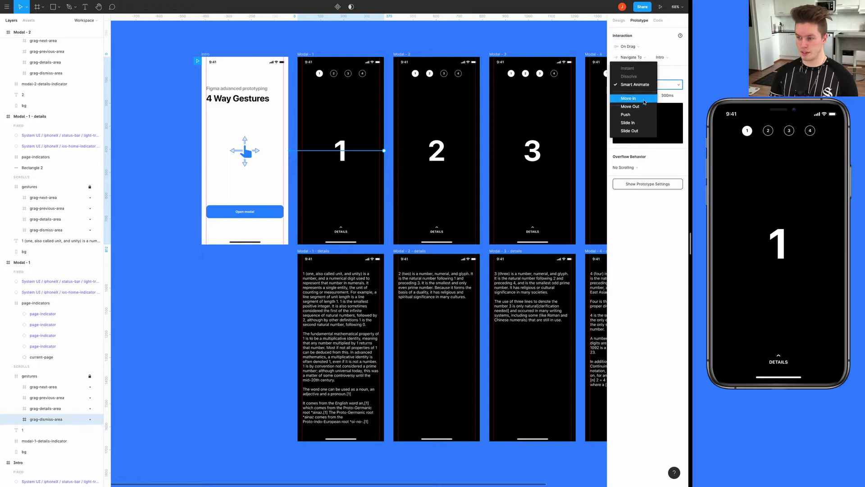
click(631, 106)
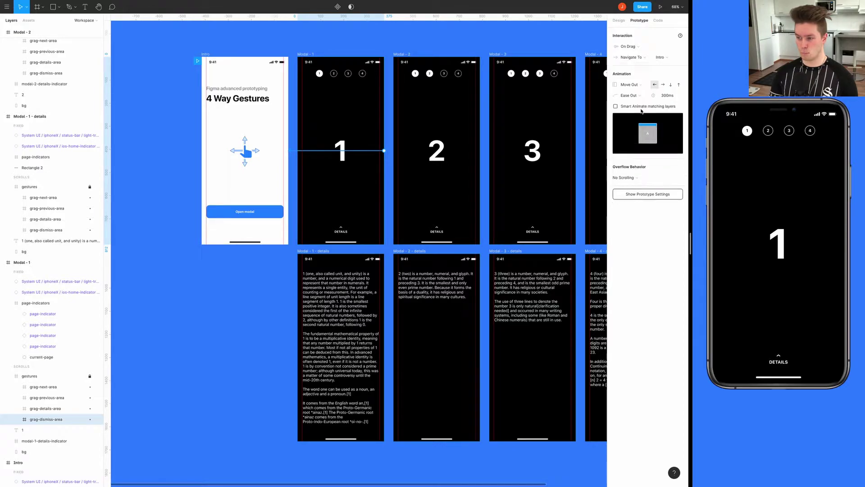
click(671, 85)
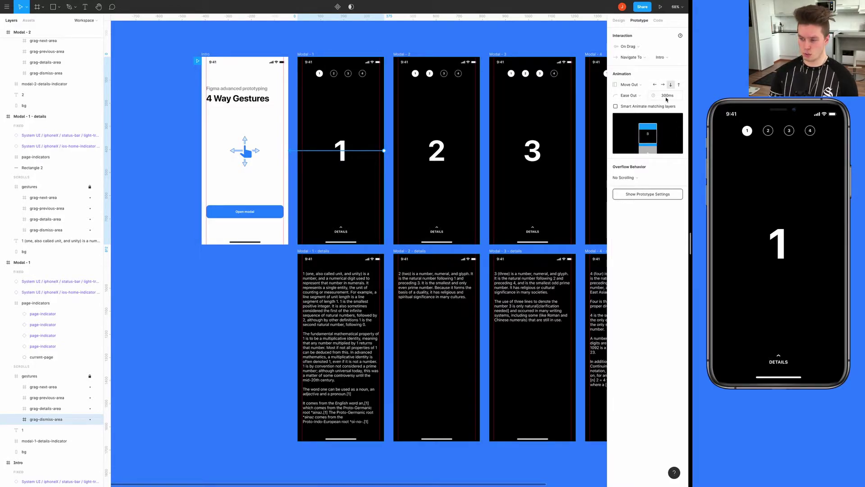
click(629, 107)
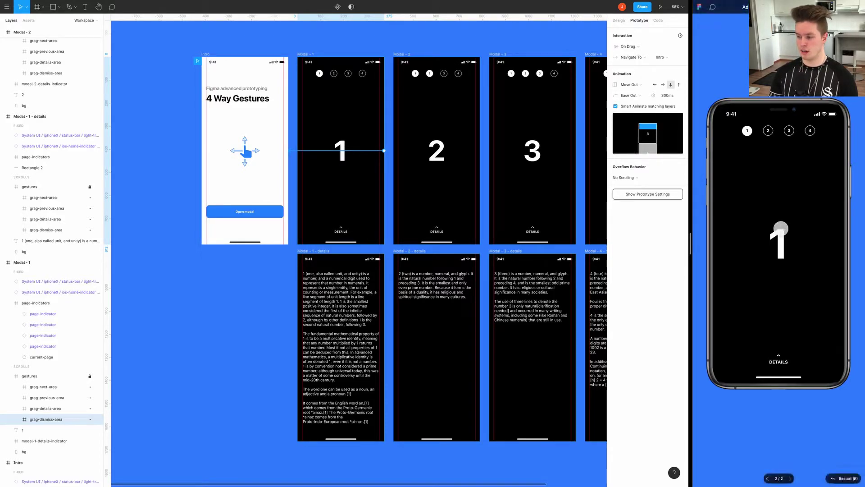
Test pulling Modal - 1 down to Intro and reopening it in the mirror preview
drag(770, 185, 777, 340)
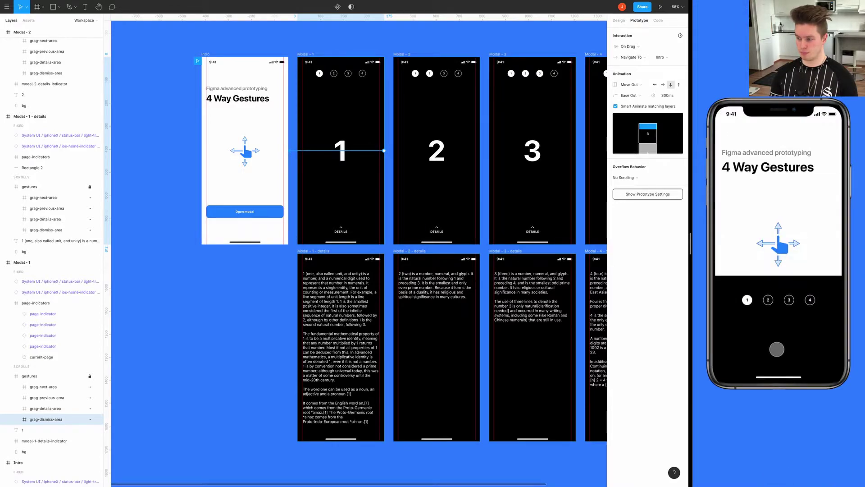
click(778, 332)
drag(796, 180, 797, 329)
click(794, 330)
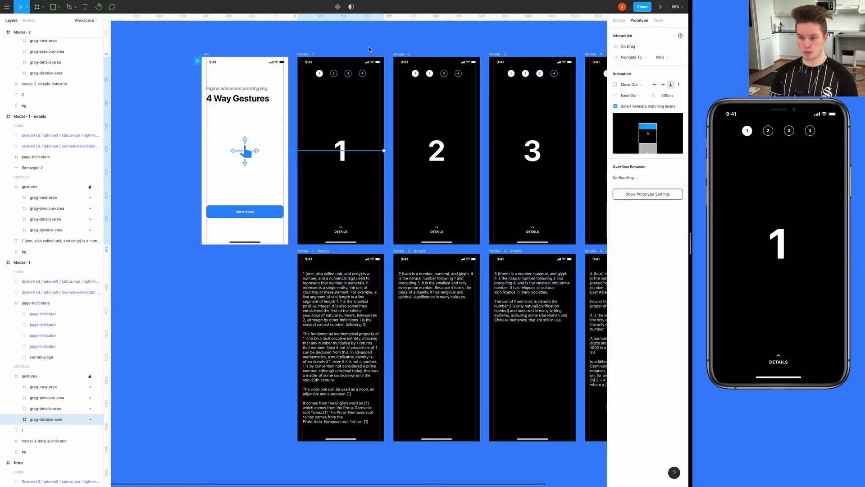
click(315, 57)
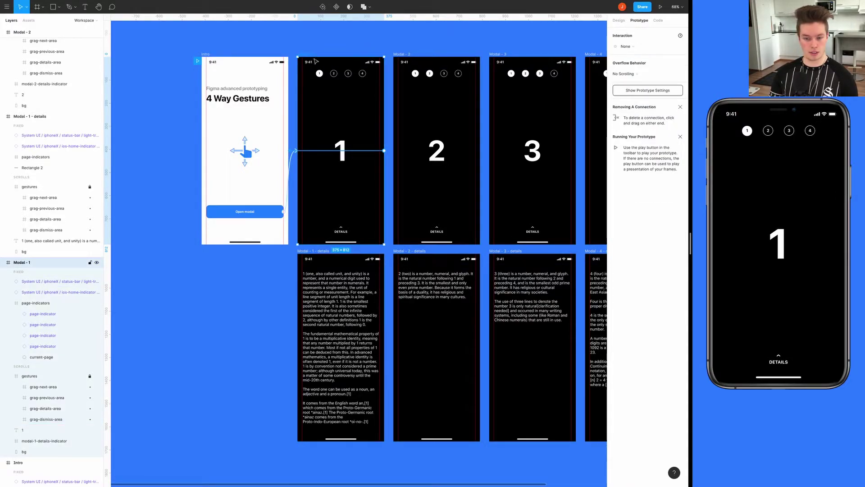
Link Modal - 1's details area to Modal - 1 - details with an On Drag upward Push
click(8, 305)
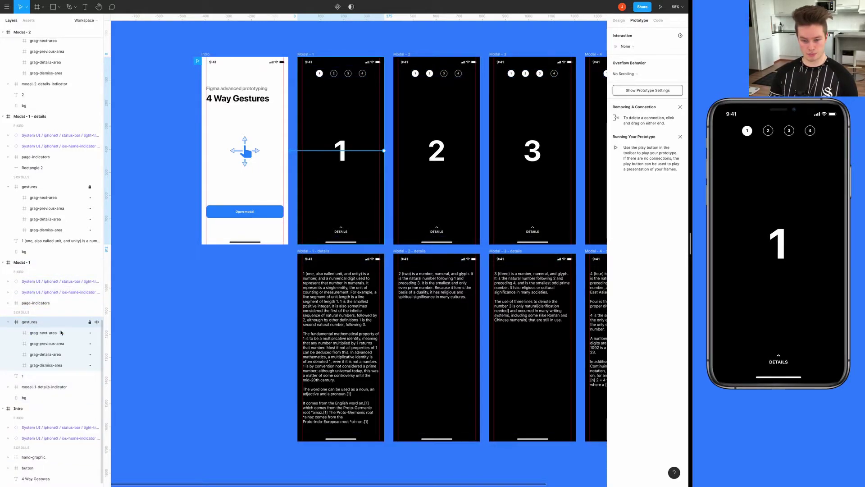
drag(340, 184, 306, 175)
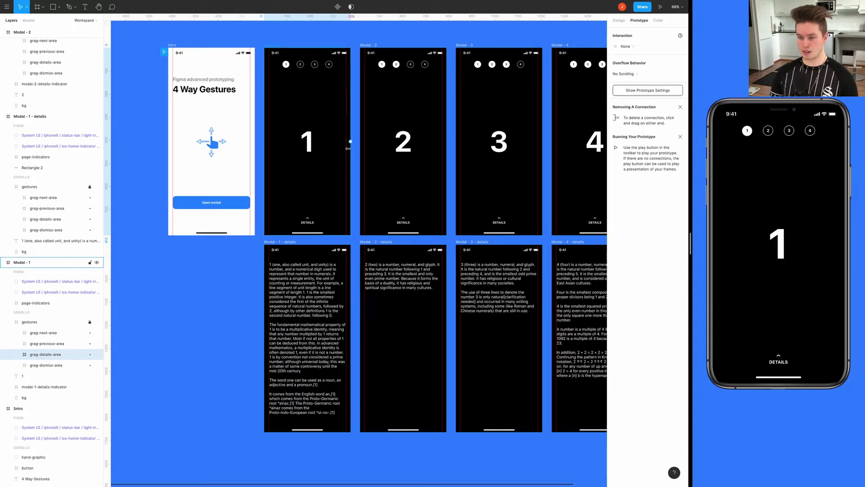
drag(351, 142, 297, 245)
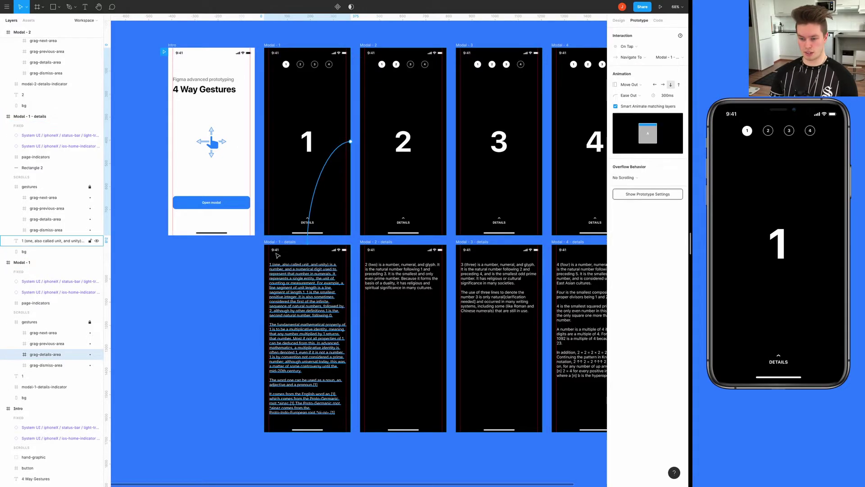
click(645, 47)
click(639, 53)
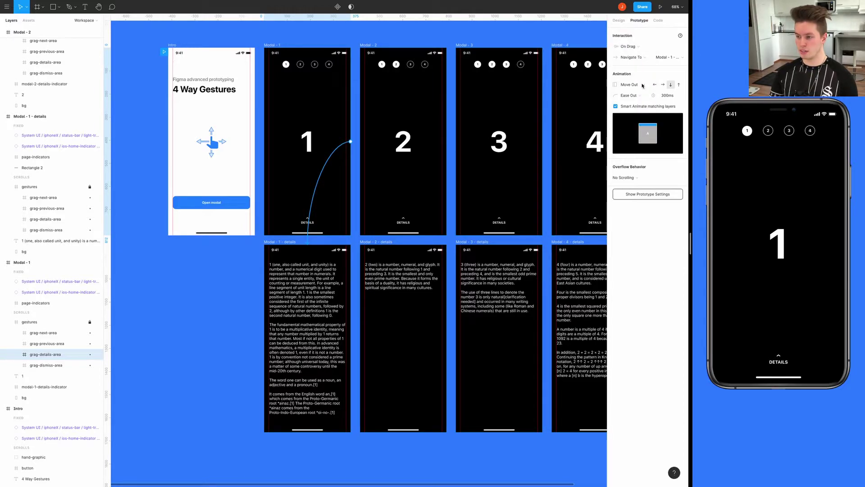
click(642, 85)
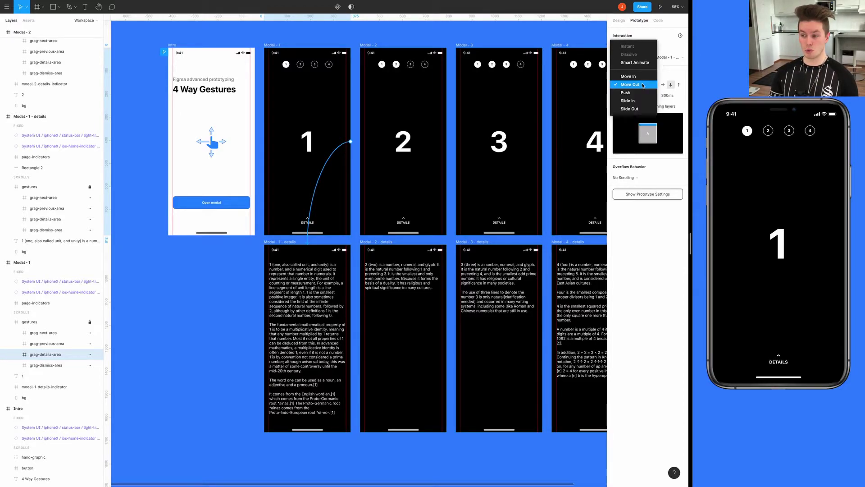
click(641, 94)
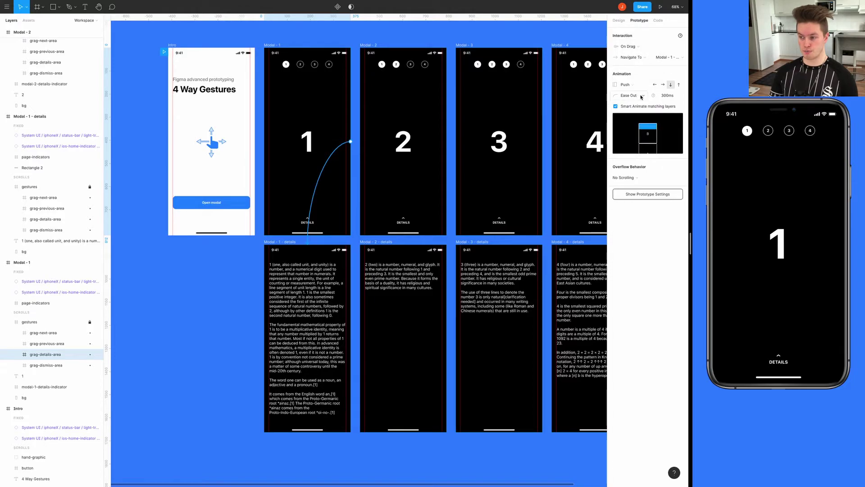
click(678, 85)
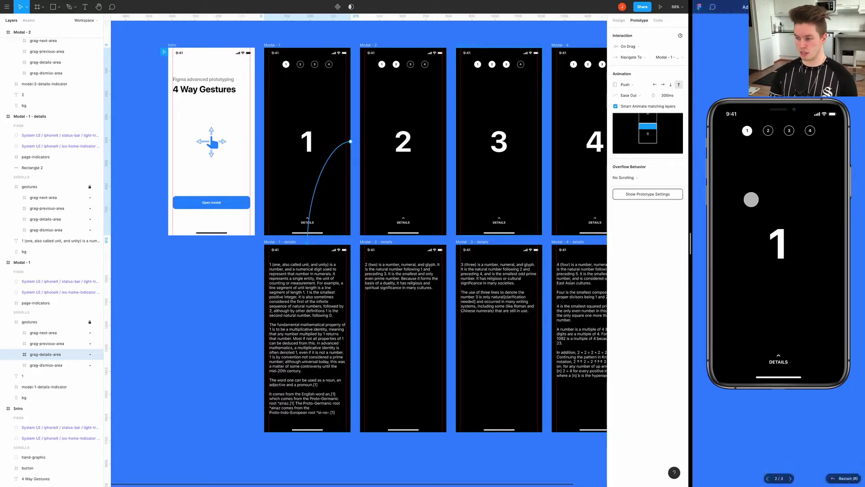
Swipe up in the preview to reach the Modal - 1 details screen
drag(783, 303, 782, 114)
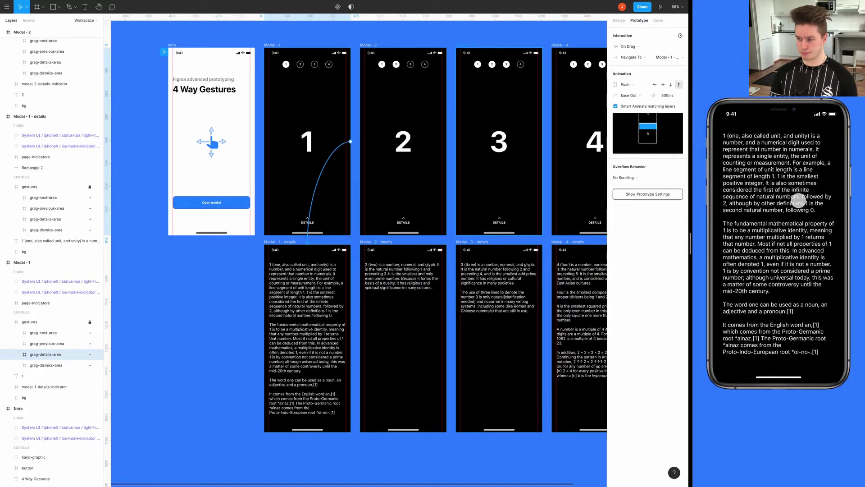
scroll(433, 180, down, 2)
scroll(433, 180, left, 1)
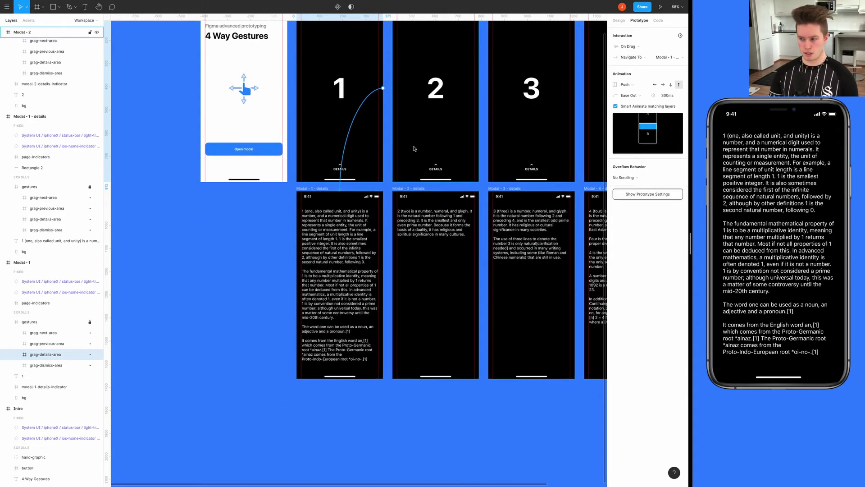
Connect Modal - 1 - details' grag-details-area to Modal - 1, On Drag with downward Push
click(316, 190)
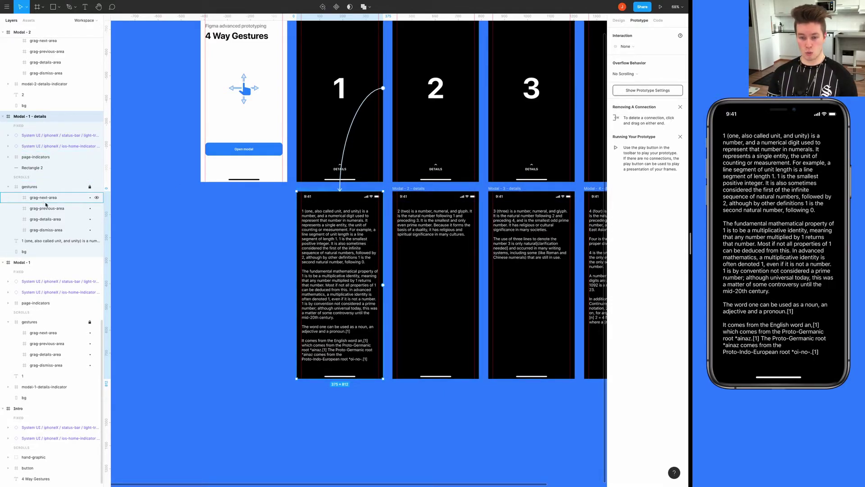
click(52, 219)
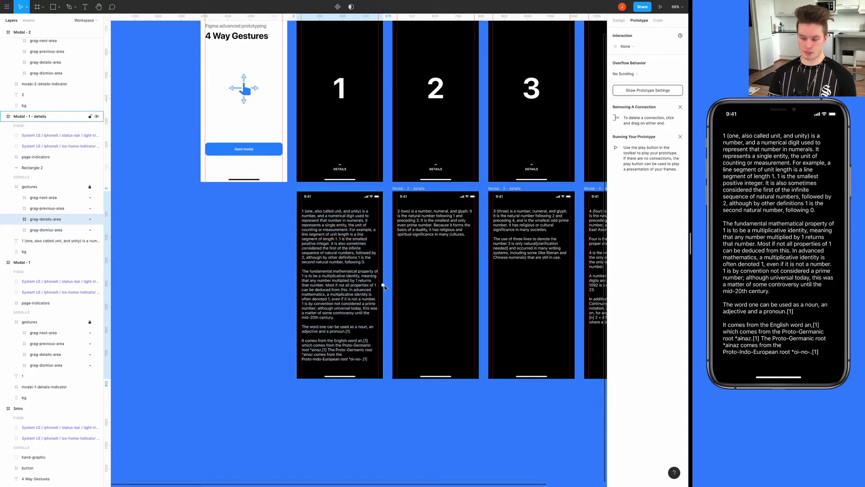
drag(384, 286, 352, 154)
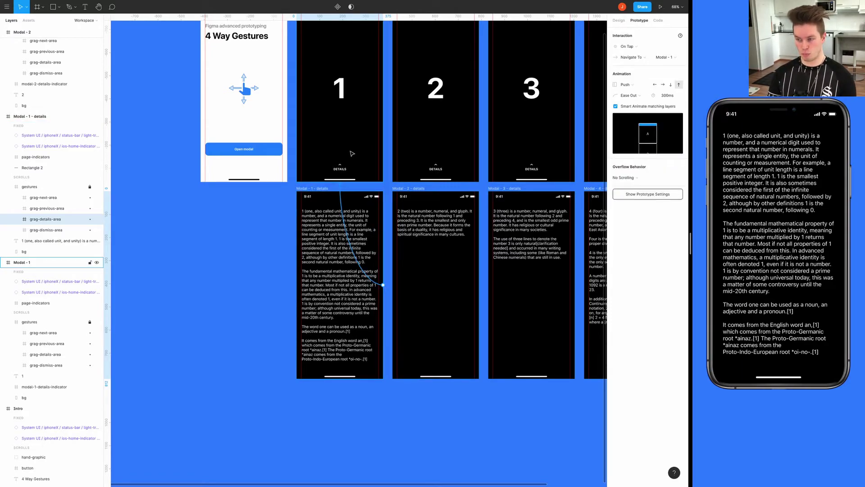
click(640, 48)
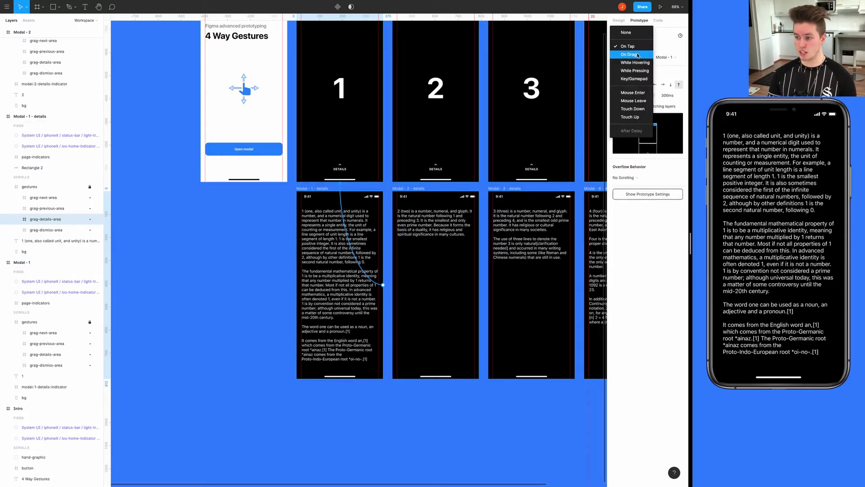
click(641, 55)
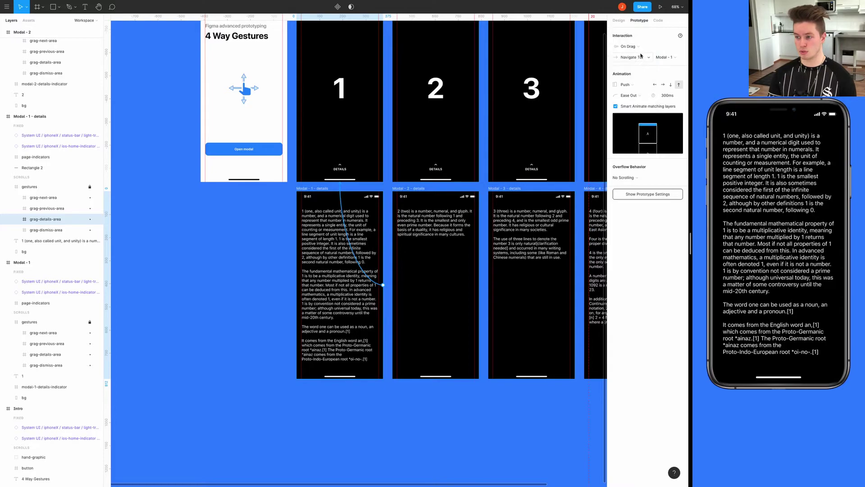
click(671, 85)
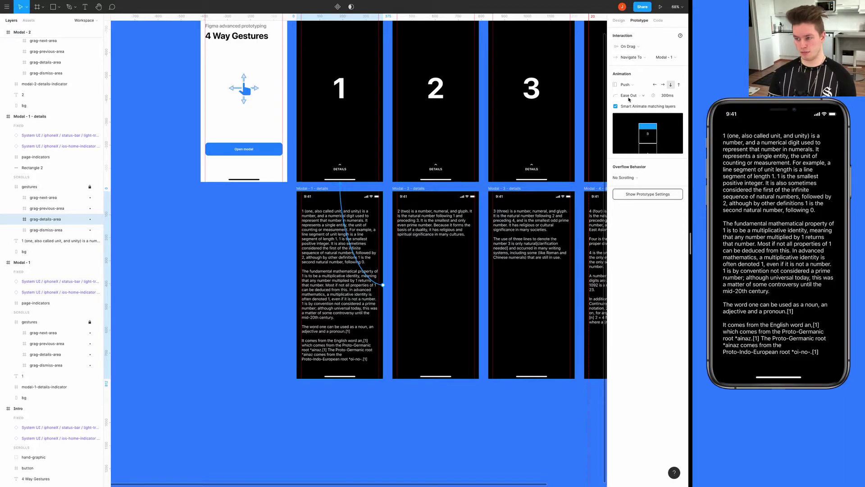
Drag down in the preview to return from the details screen to Modal - 1
drag(772, 180, 778, 340)
scroll(319, 179, right, 4)
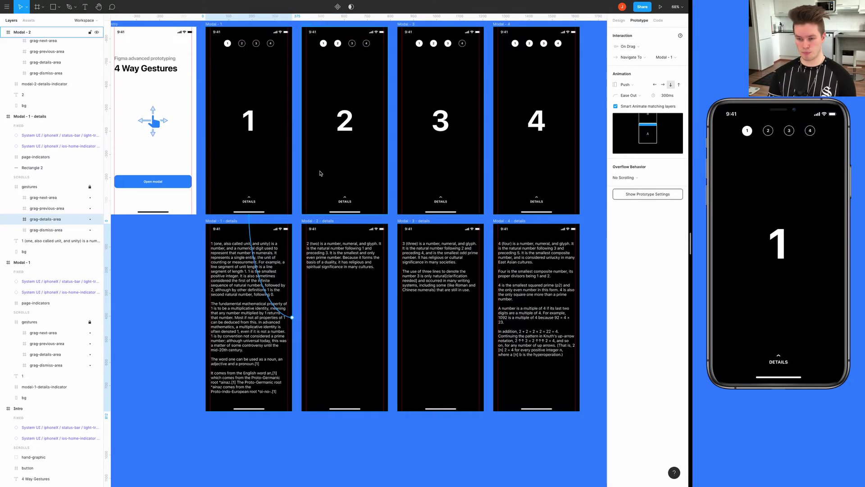
scroll(319, 179, up, 2)
scroll(318, 179, left, 2)
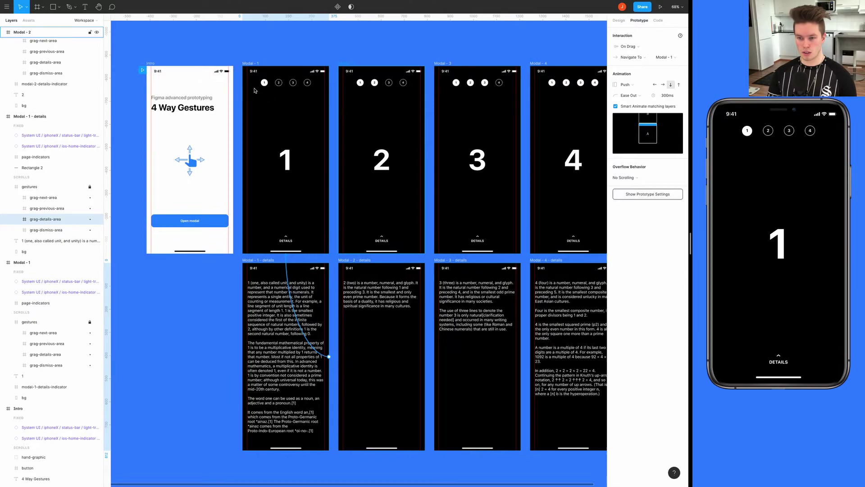
Connect Modal - 1's grag-next-area to Modal - 2
click(255, 64)
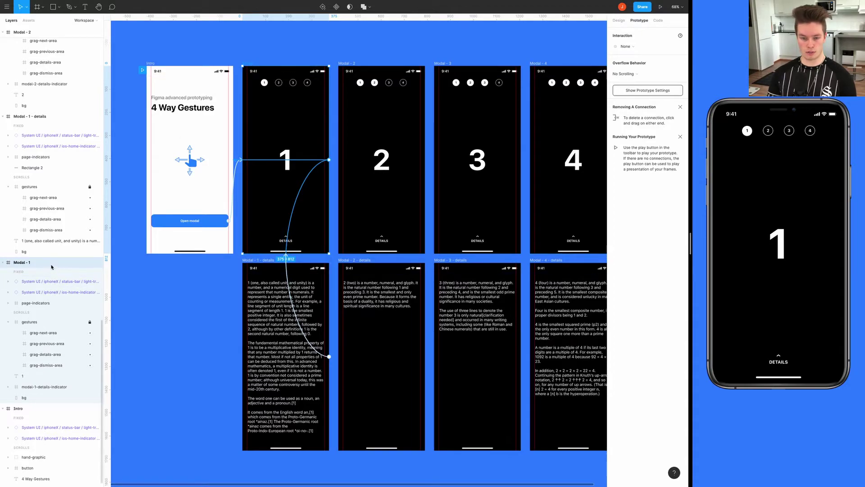
click(47, 335)
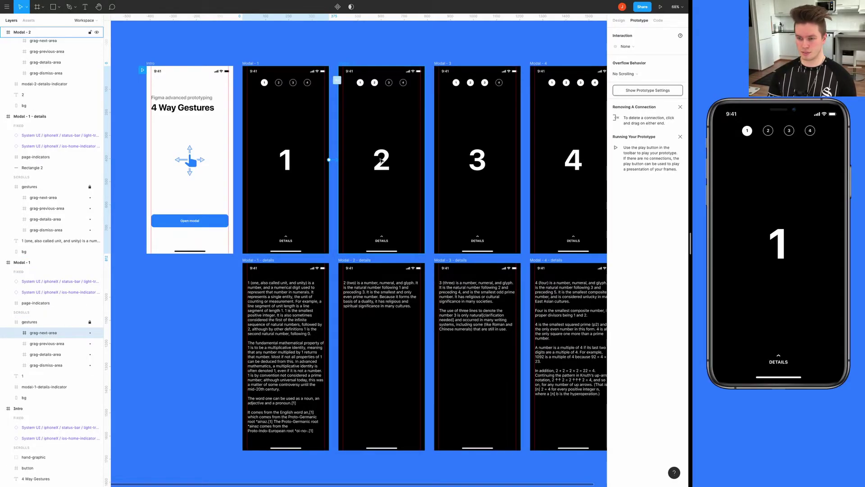
drag(381, 160, 383, 158)
scroll(396, 155, right, 2)
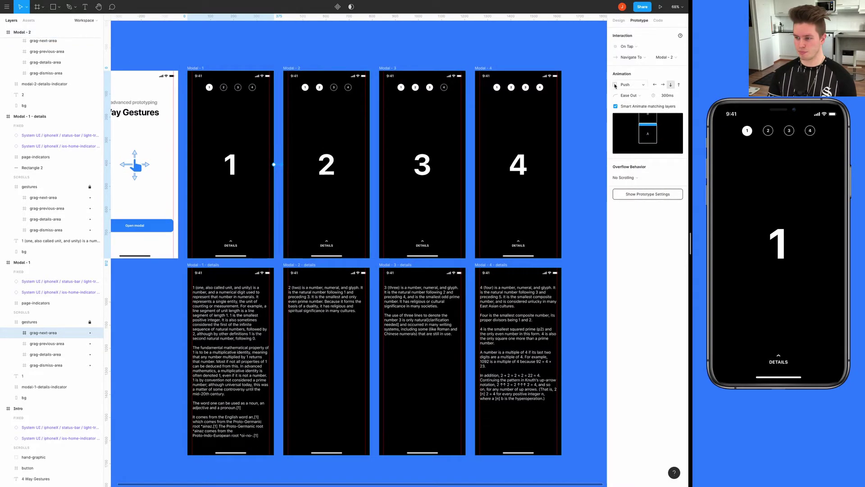
scroll(336, 137, left, 2)
Set the link to On Drag with a leftward Push, then swipe left in preview to screen 2
click(627, 46)
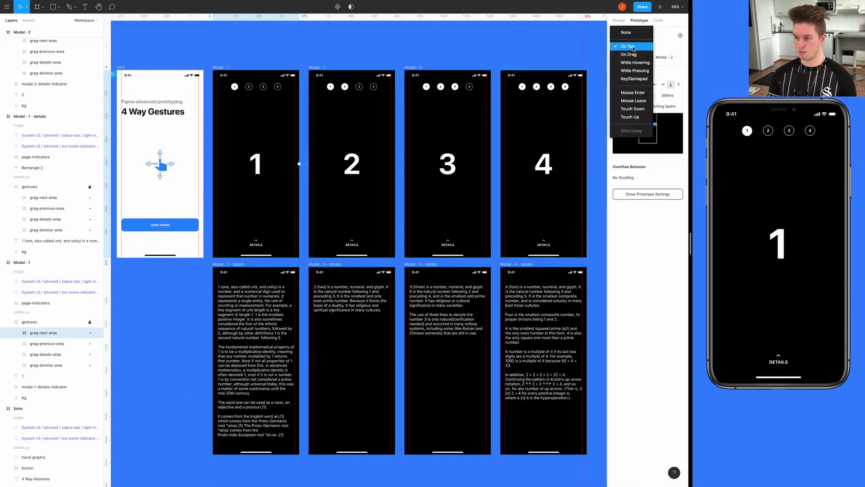
click(629, 54)
click(641, 86)
click(644, 86)
click(662, 85)
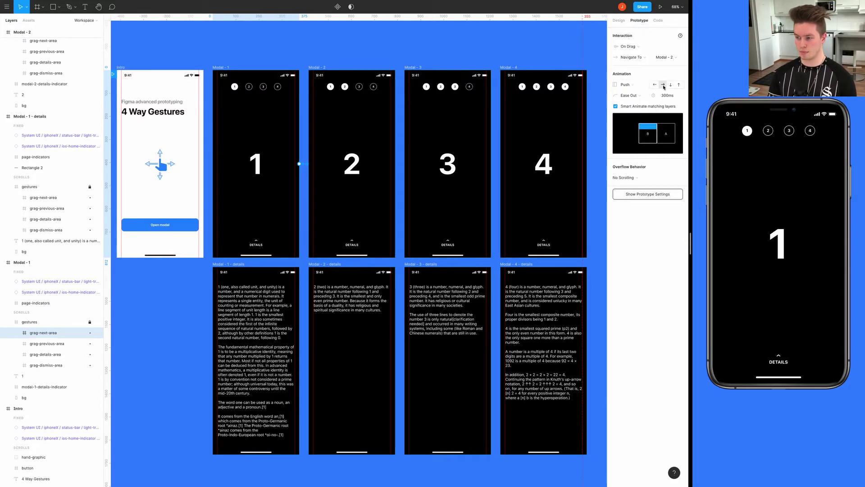
click(656, 85)
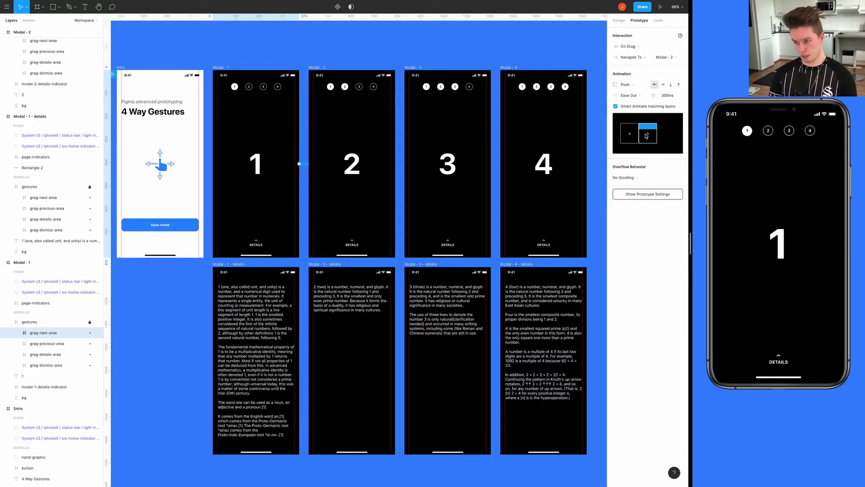
drag(776, 234, 743, 246)
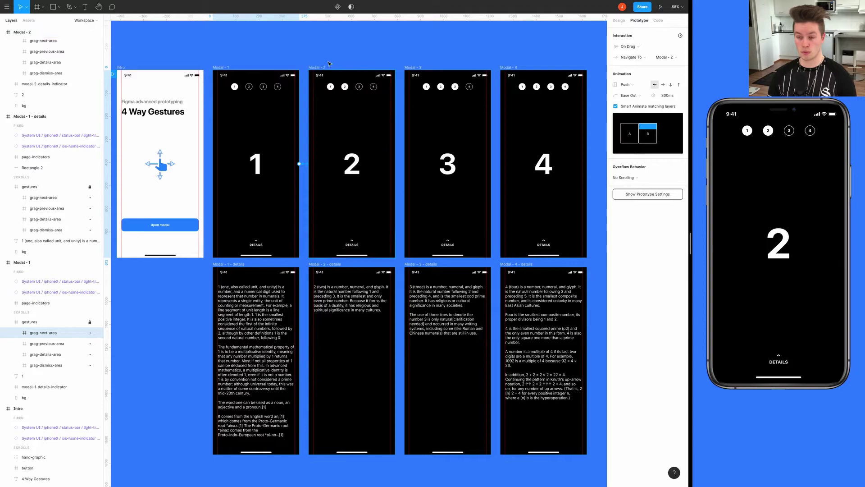
click(322, 68)
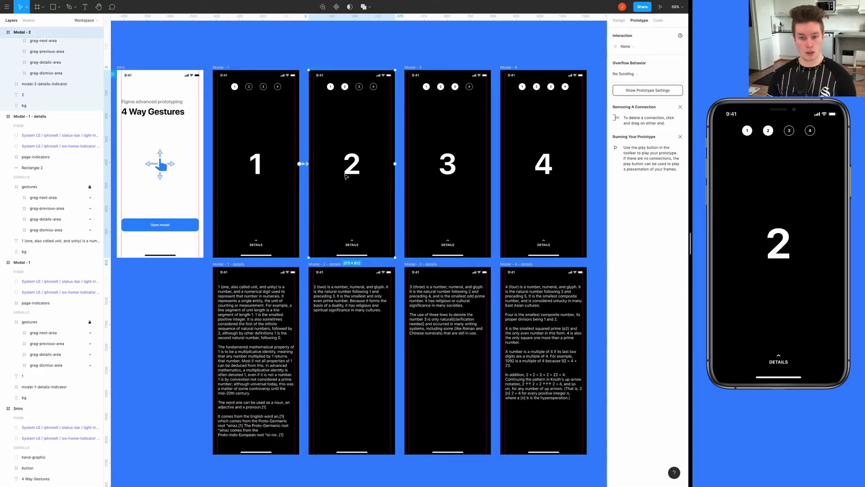
Connect Modal - 2's grag-previous-area back to Modal - 1
scroll(45, 135, up, 3)
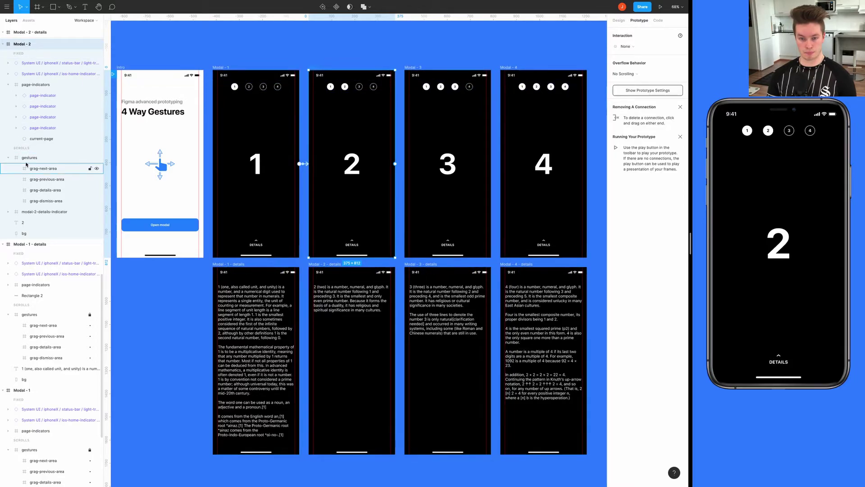
click(9, 85)
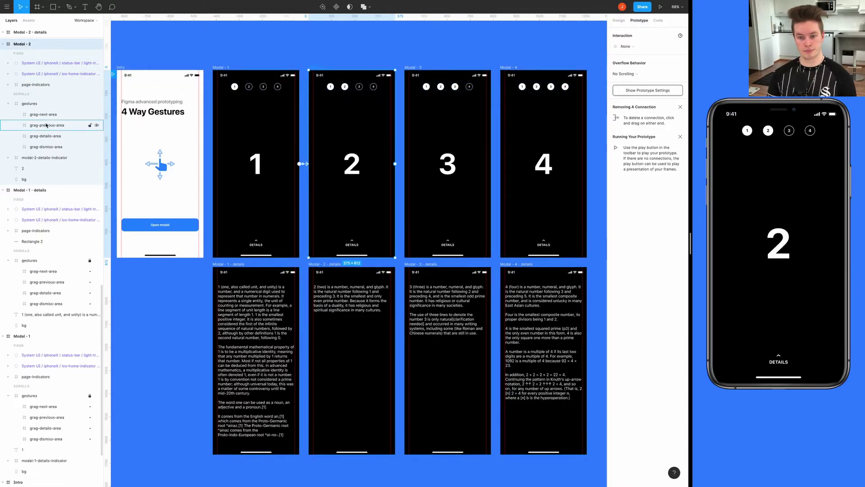
click(41, 125)
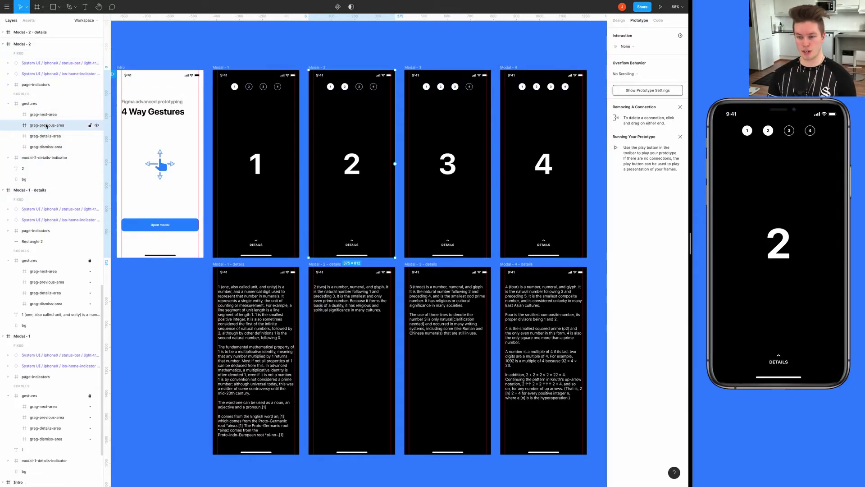
drag(396, 165, 285, 157)
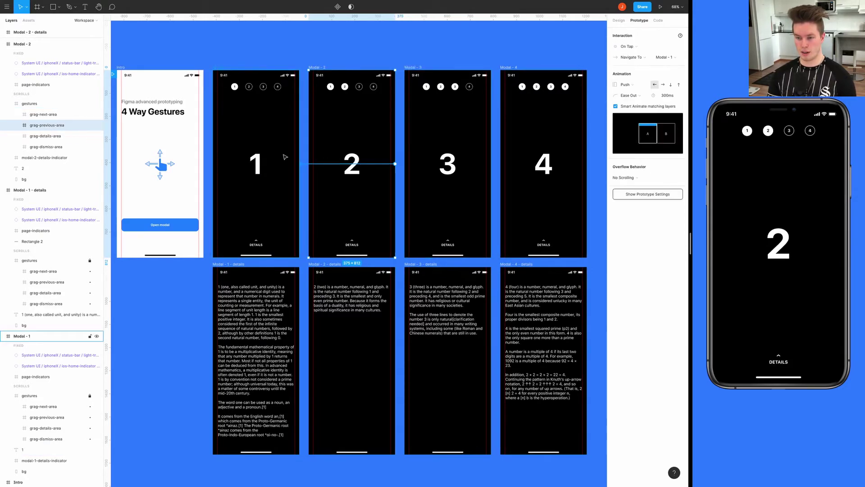
Set the link to On Drag with a rightward Push and test swiping in the preview
click(628, 46)
click(636, 57)
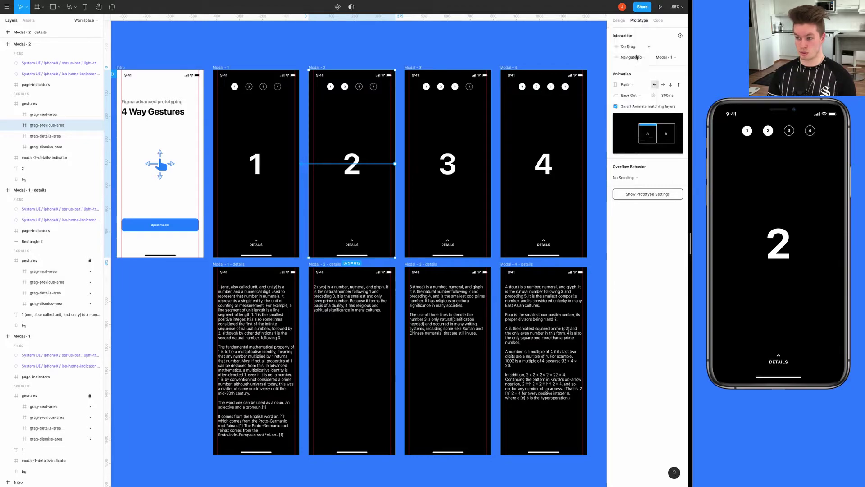
click(635, 85)
click(635, 85)
click(663, 84)
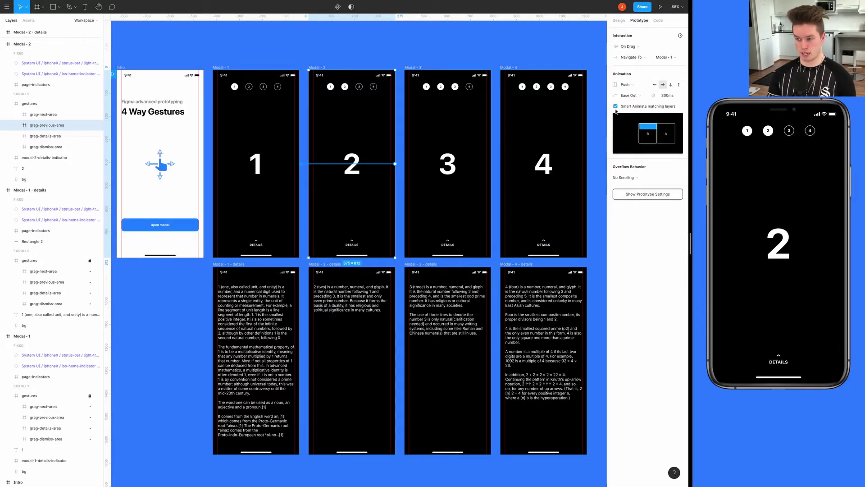
drag(766, 238, 764, 131)
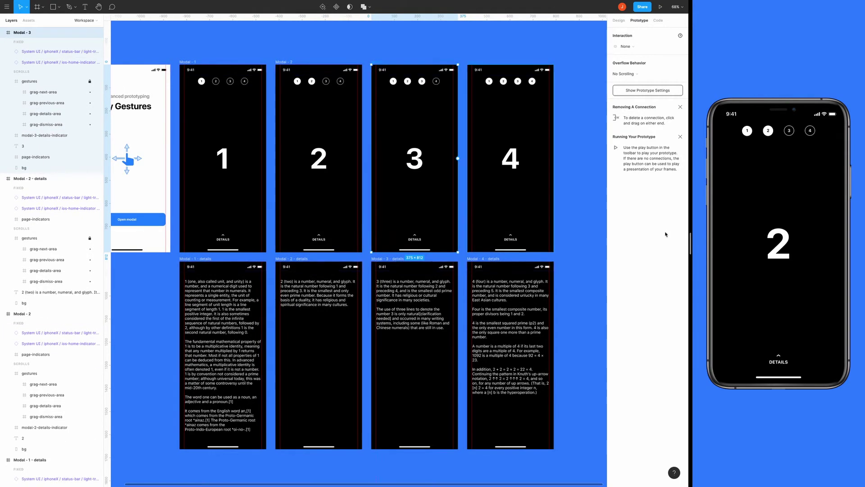
click(284, 62)
click(44, 385)
drag(362, 158, 460, 160)
click(656, 85)
scroll(363, 64, right, 1)
click(356, 64)
click(43, 92)
drag(807, 252, 744, 253)
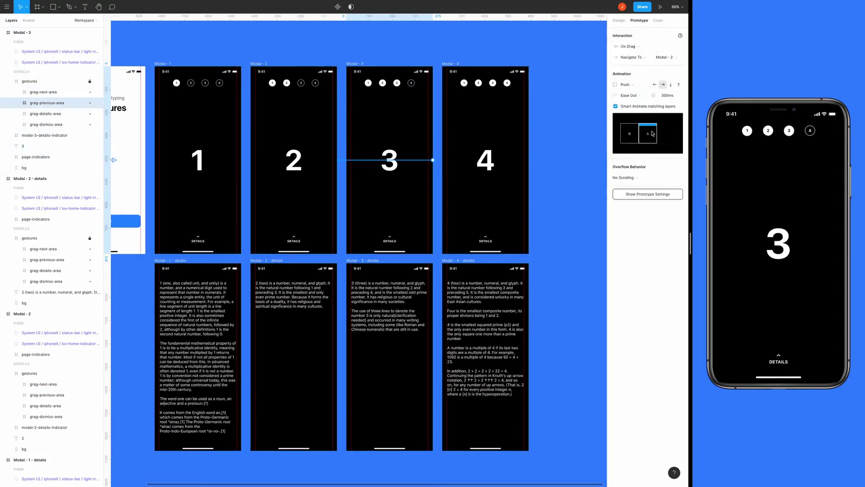
click(53, 94)
click(53, 102)
drag(529, 160, 405, 160)
click(663, 85)
drag(775, 220, 811, 251)
drag(811, 251, 748, 250)
click(543, 158)
scroll(522, 137, down, 2)
right_click(520, 137)
key(Escape)
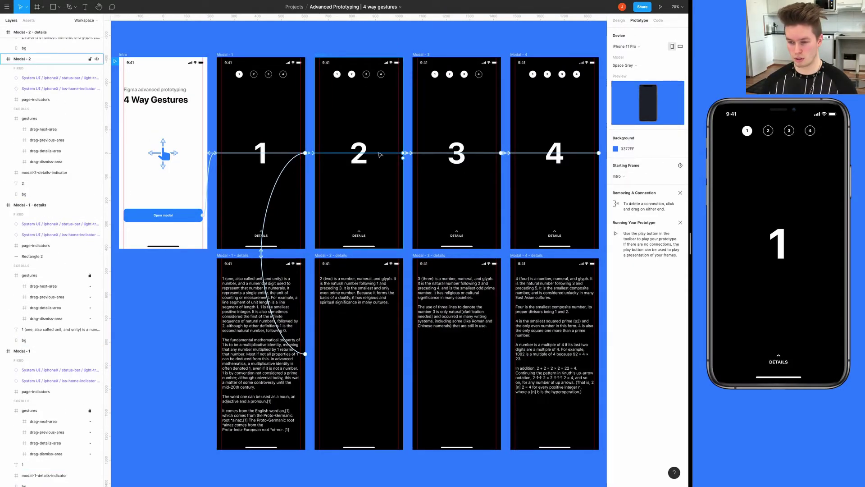
drag(791, 230, 728, 229)
mouse_move(798, 229)
mouse_down()
mouse_move(711, 231)
mouse_move(815, 231)
mouse_up()
drag(730, 230, 817, 231)
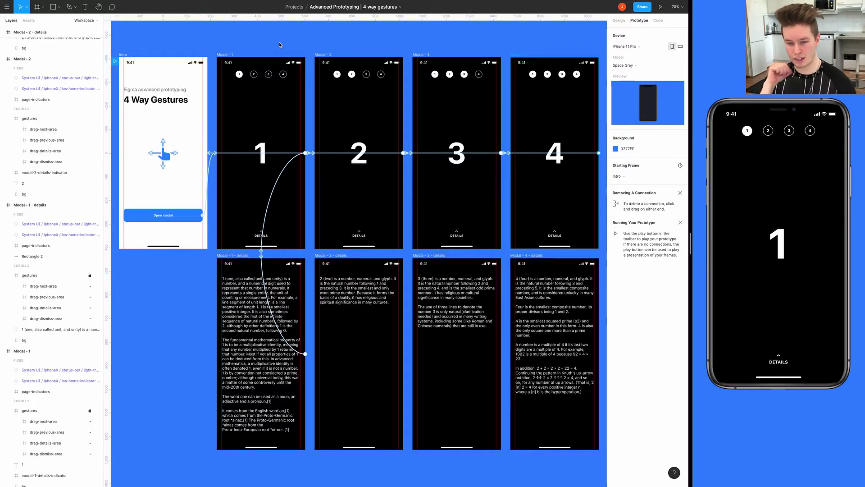
click(42, 130)
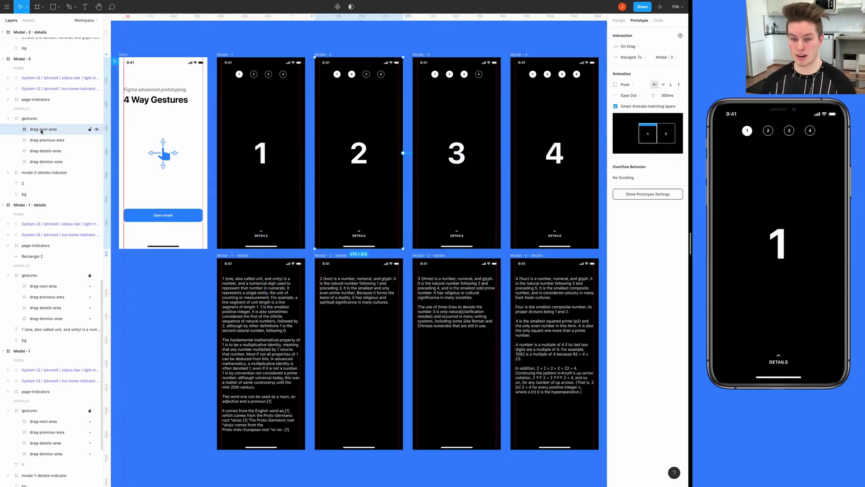
shift+click(46, 161)
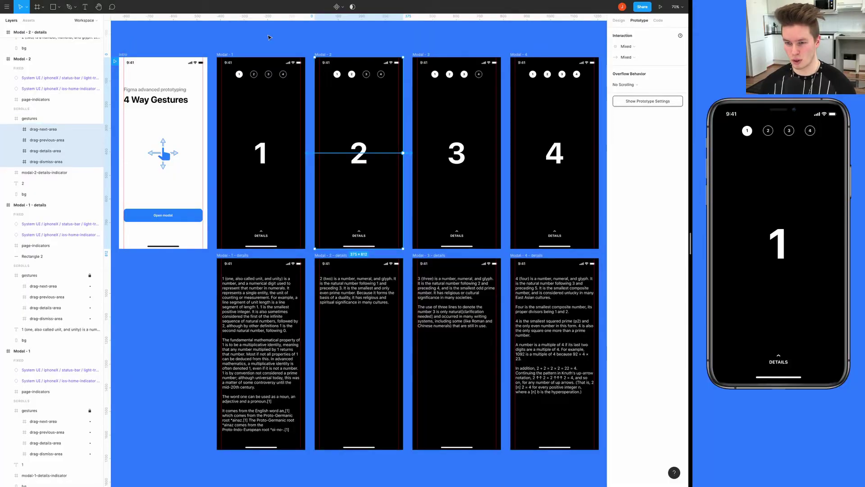
click(272, 38)
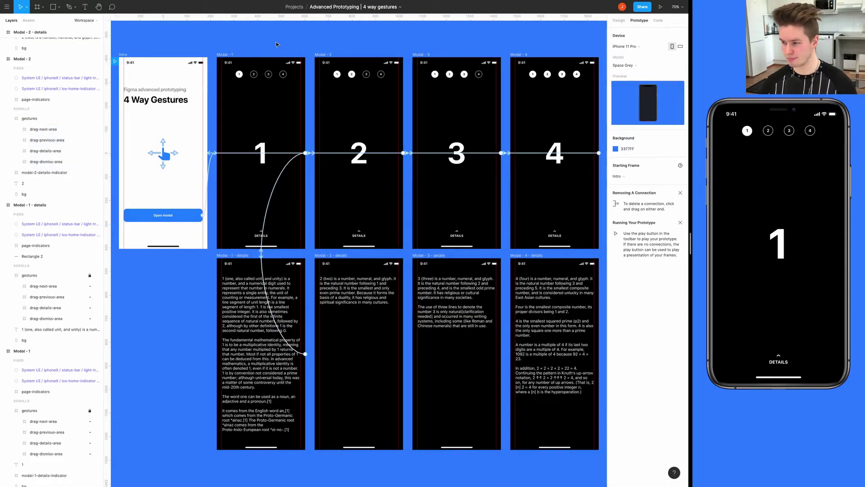
drag(759, 182, 766, 165)
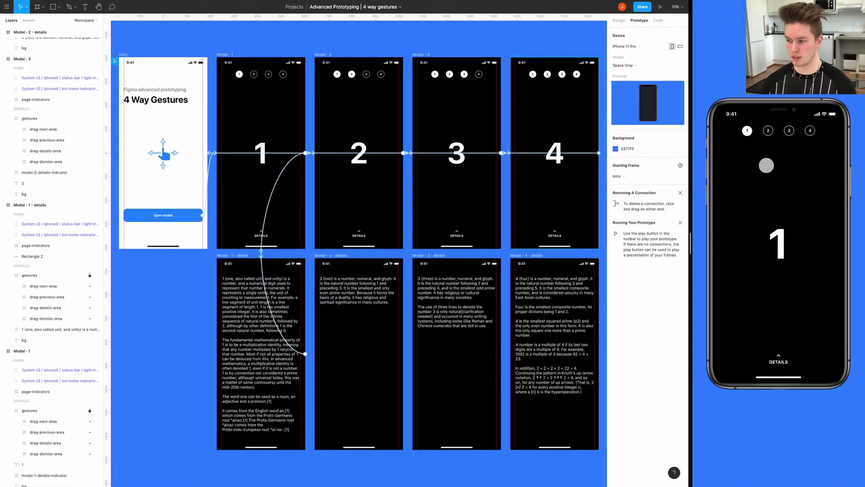
click(323, 55)
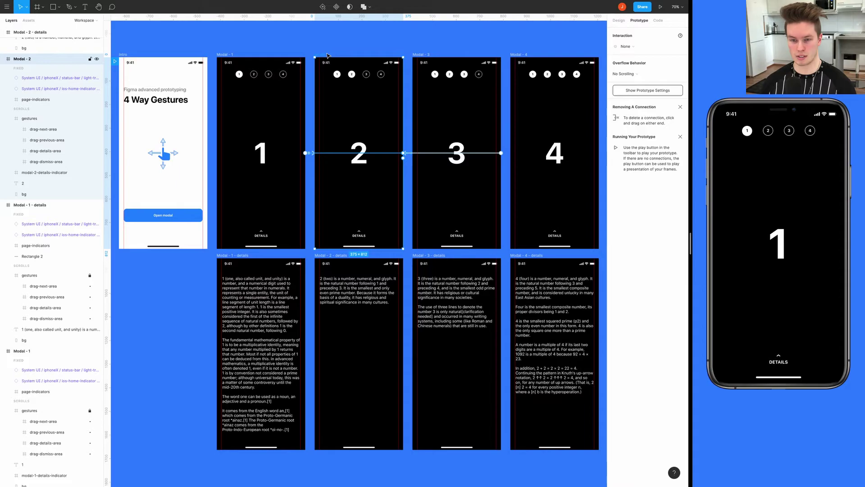
Link Modal - 2's dismiss area to Intro with an On Drag downward Move Out, and test it in preview
click(44, 163)
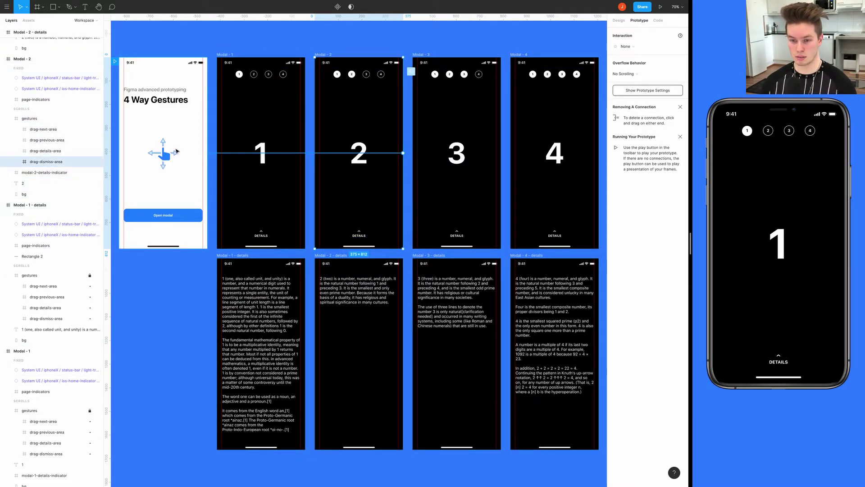
drag(177, 152, 177, 153)
click(636, 51)
click(634, 53)
click(630, 85)
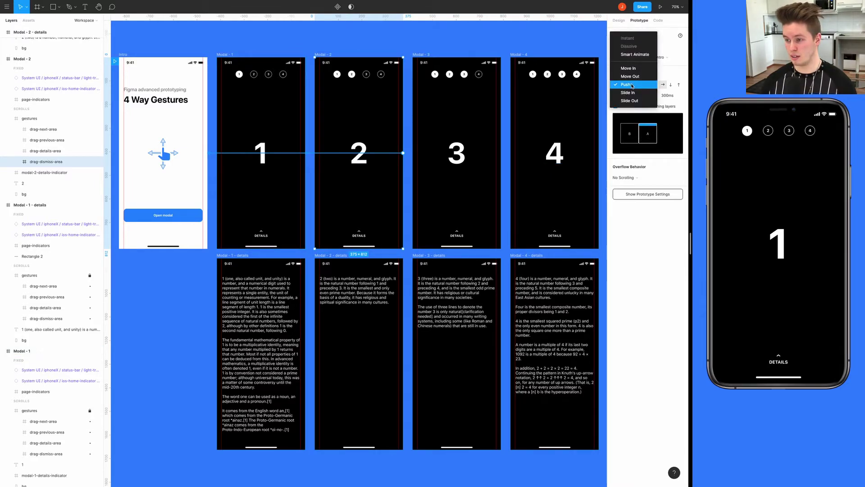
click(630, 76)
click(671, 84)
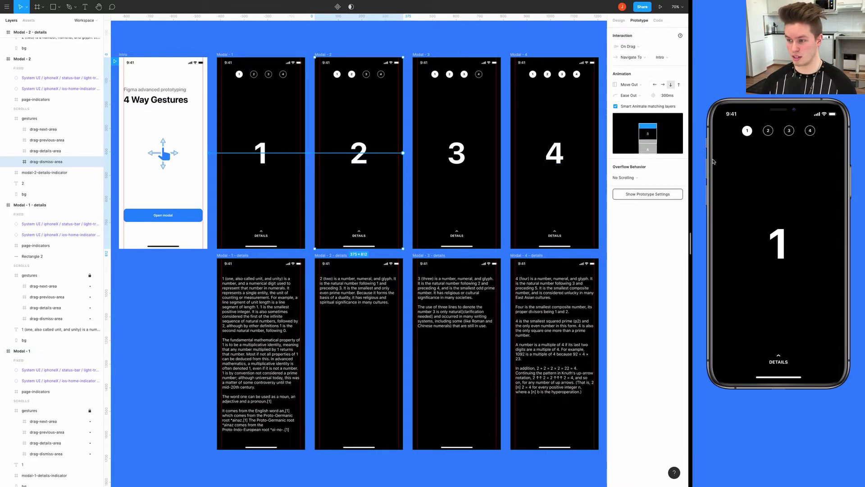
drag(807, 199, 780, 266)
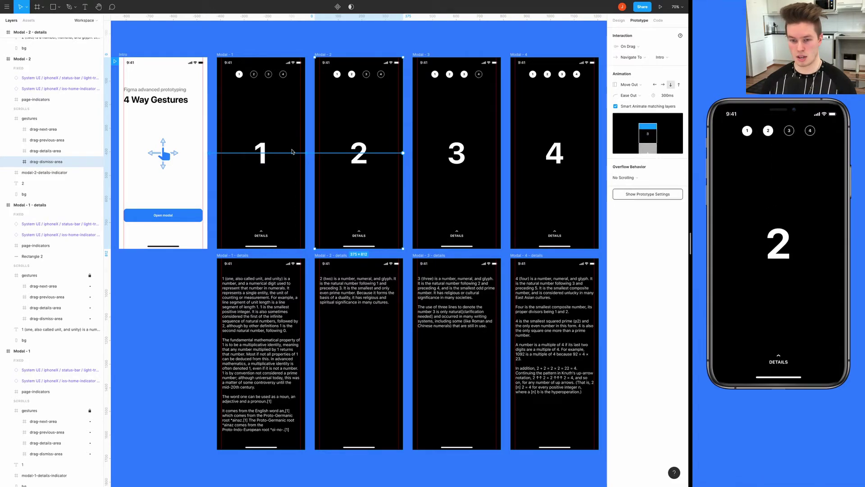
Link Modal - 3's dismiss area to Intro with an On Drag Move Out transition
click(428, 55)
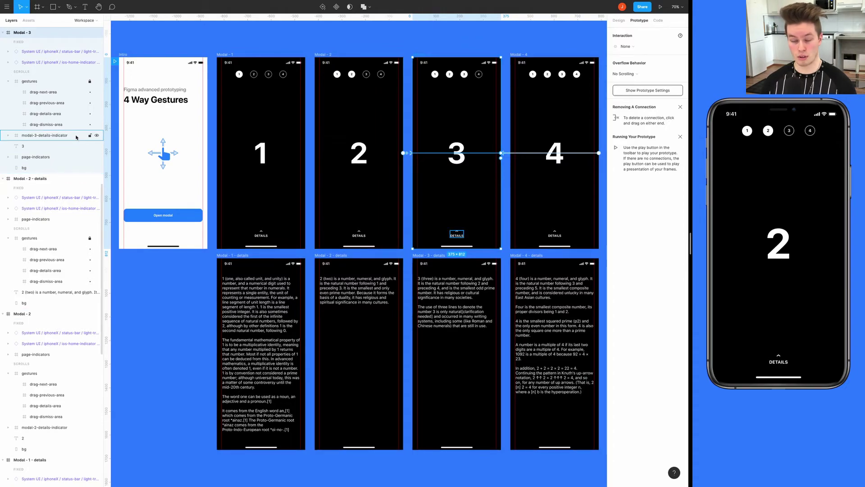
click(50, 125)
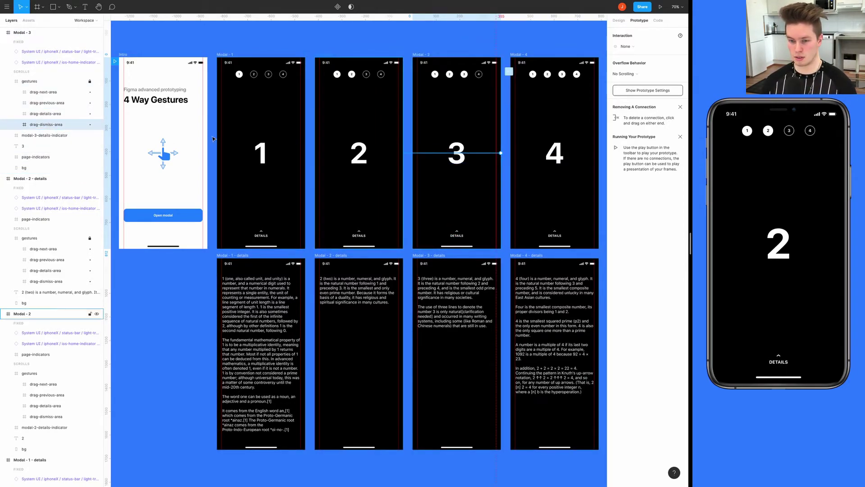
drag(501, 152, 167, 133)
click(630, 47)
click(635, 56)
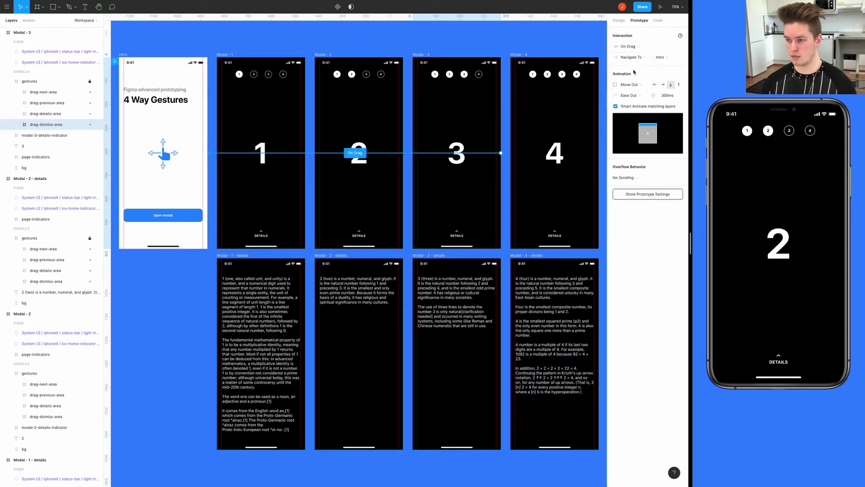
click(638, 87)
click(640, 85)
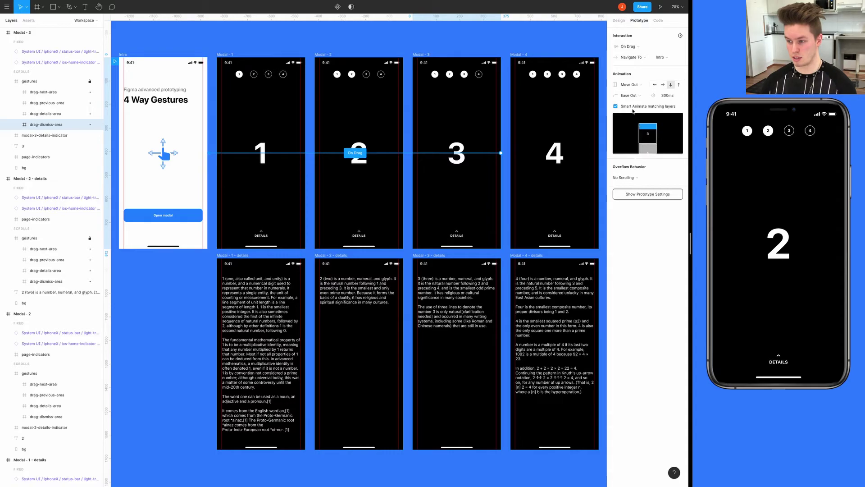
Link Modal - 4's dismiss area to Intro, firing On Drag
scroll(462, 50, right, 3)
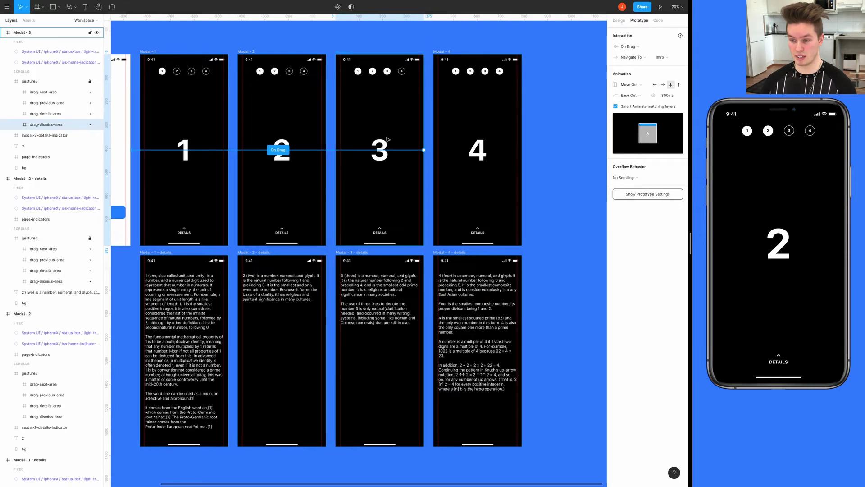
click(462, 51)
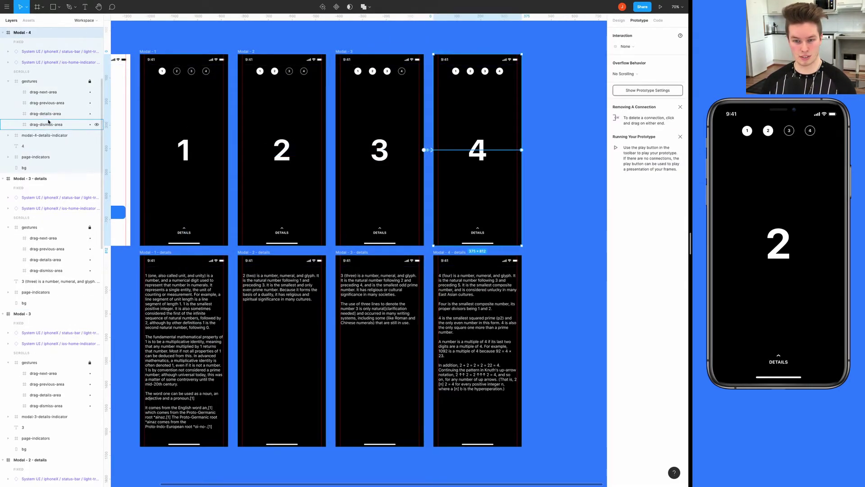
click(48, 122)
scroll(388, 161, left, 4)
scroll(487, 151, right, 4)
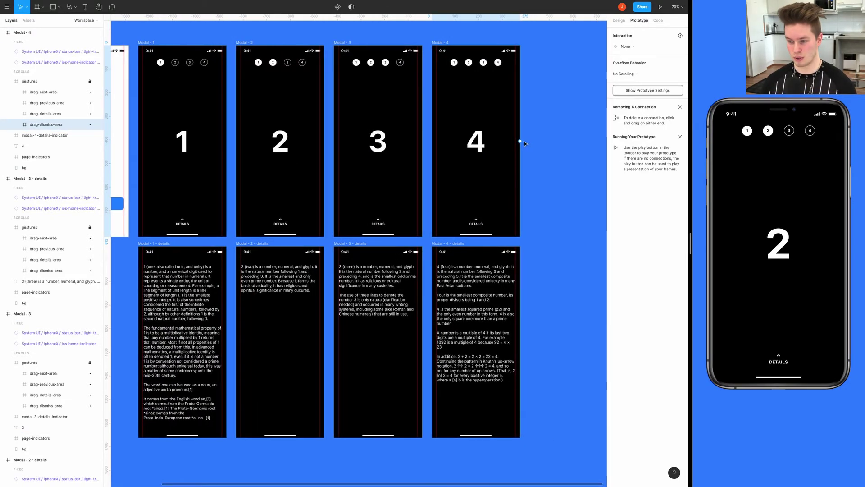
drag(520, 142, 143, 154)
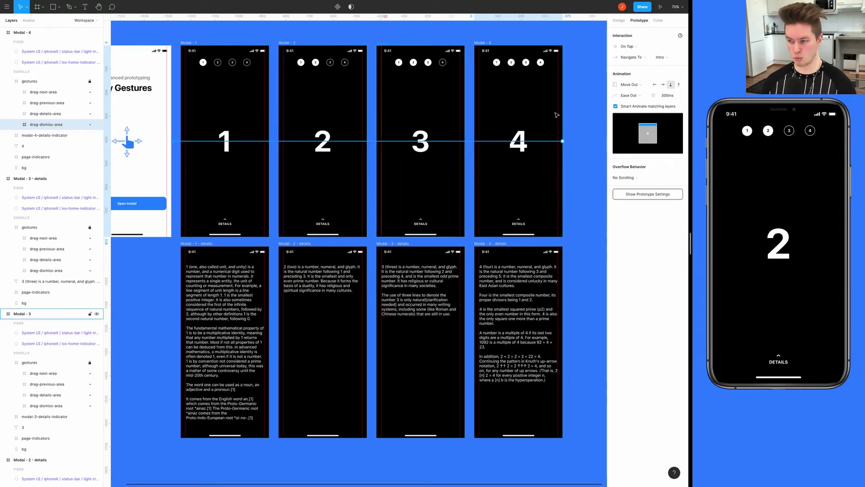
click(633, 46)
click(631, 45)
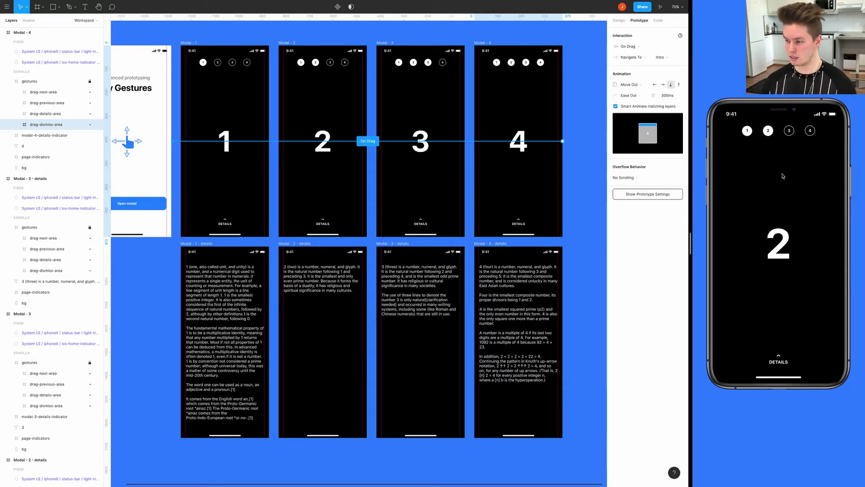
In the preview, swipe to screen 4 and drag it down to dismiss to Intro
drag(788, 216, 757, 213)
drag(793, 186, 778, 203)
scroll(471, 165, down, 1)
scroll(471, 166, left, 2)
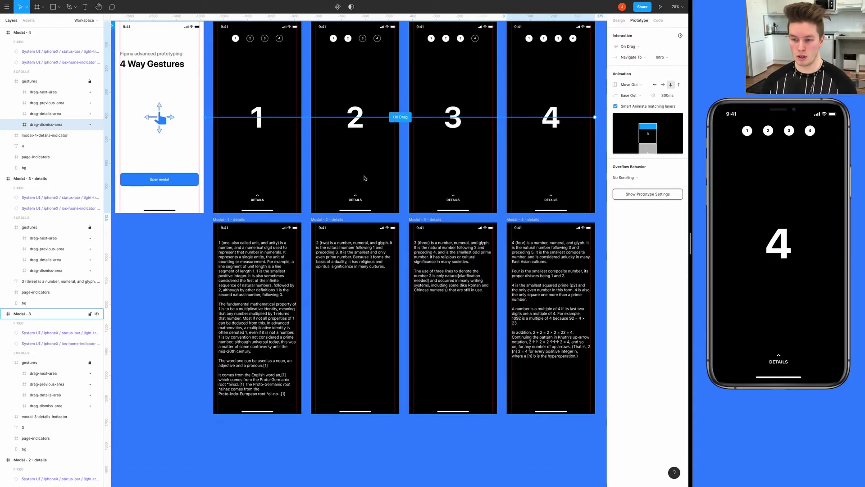
scroll(364, 176, up, 1)
scroll(364, 176, right, 1)
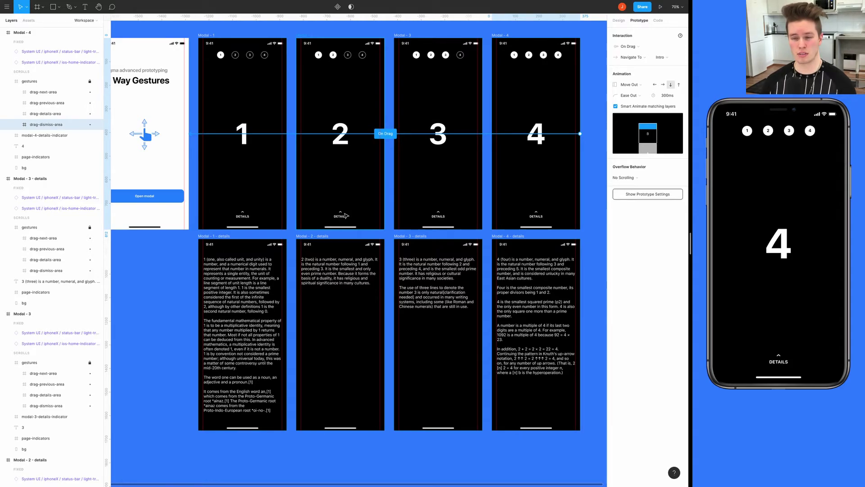
Link Modal - 2's details area to its details screen with an upward Push, and link the details back
click(45, 354)
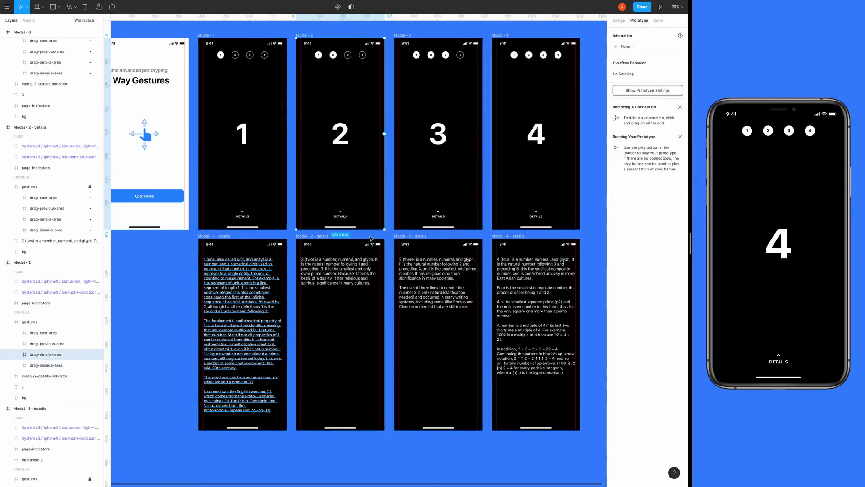
drag(384, 133, 341, 288)
click(678, 85)
click(36, 127)
click(45, 219)
drag(385, 334, 352, 190)
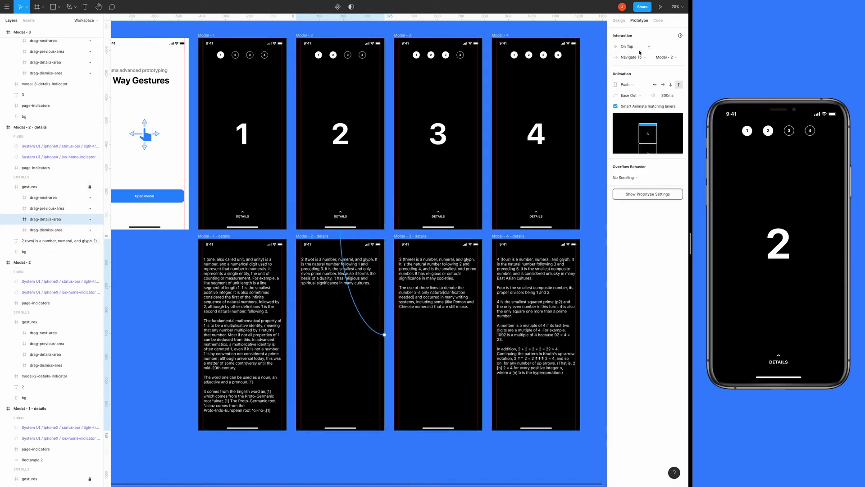
scroll(410, 148, right, 1)
scroll(54, 135, up, 3)
Link Modal - 3 to its details screen with an upward Push and back with a downward Push
click(45, 181)
drag(458, 137, 419, 288)
click(679, 85)
drag(816, 228, 786, 228)
drag(786, 271, 786, 198)
click(385, 240)
click(45, 122)
drag(458, 338, 419, 198)
Link Modal - 4's details area to its details screen with an upward Push
click(670, 85)
drag(786, 199, 786, 279)
scroll(478, 55, right, 1)
click(445, 41)
click(46, 114)
drag(525, 140, 487, 288)
Link Modal - 4 - details back to Modal - 4 with an On Drag downward Push
click(678, 84)
drag(779, 227, 752, 227)
drag(766, 279, 767, 198)
click(452, 243)
click(45, 114)
drag(525, 341, 486, 193)
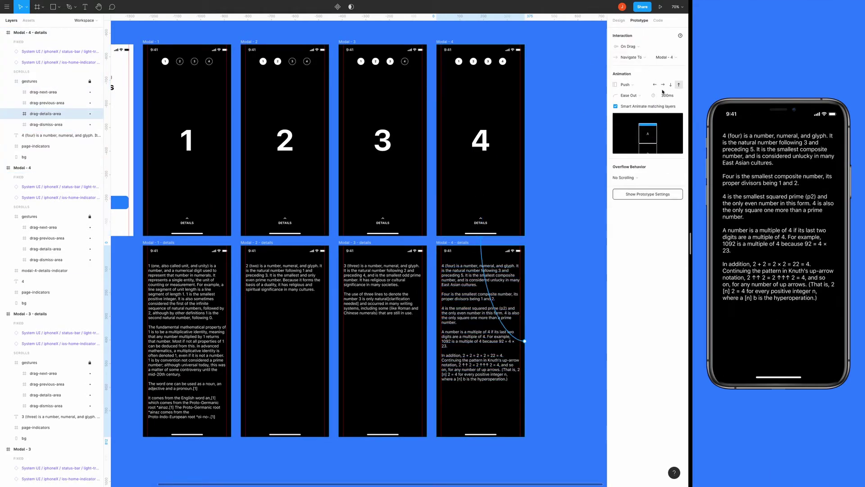
click(670, 85)
drag(766, 198, 766, 279)
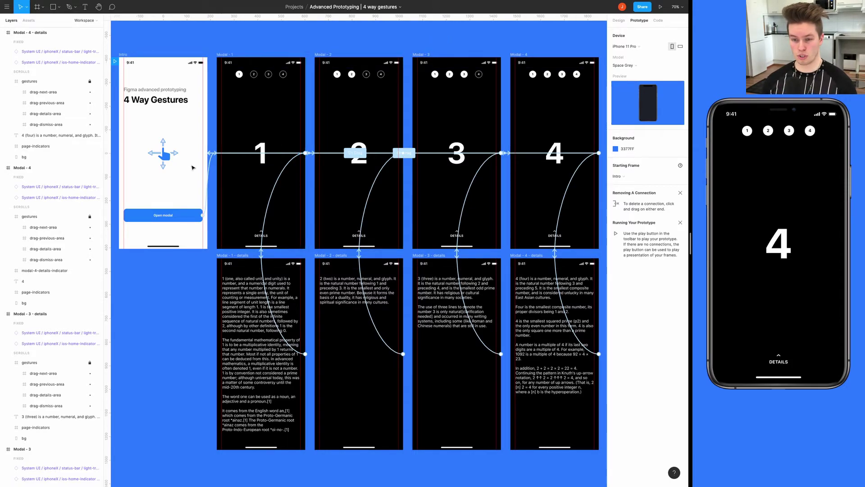
Open and close the details of screens 4 and 3 in preview, then bring Modal - 1 - details into view
scroll(319, 261, right, 2)
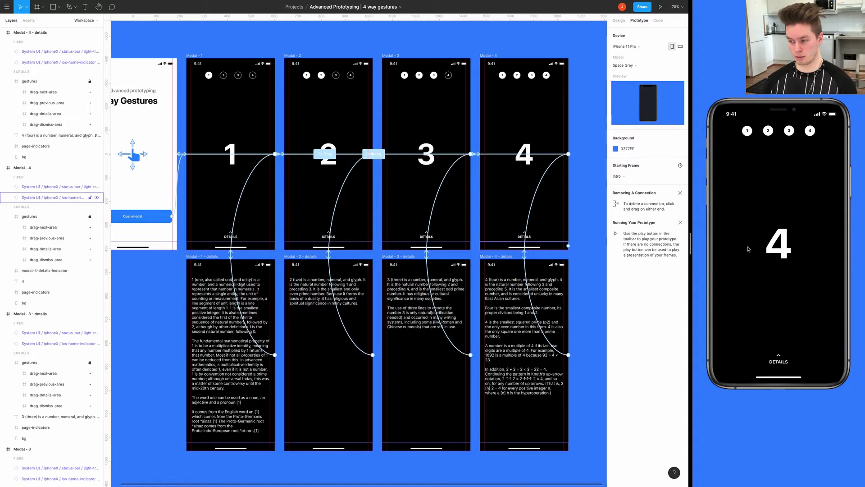
drag(792, 280, 774, 134)
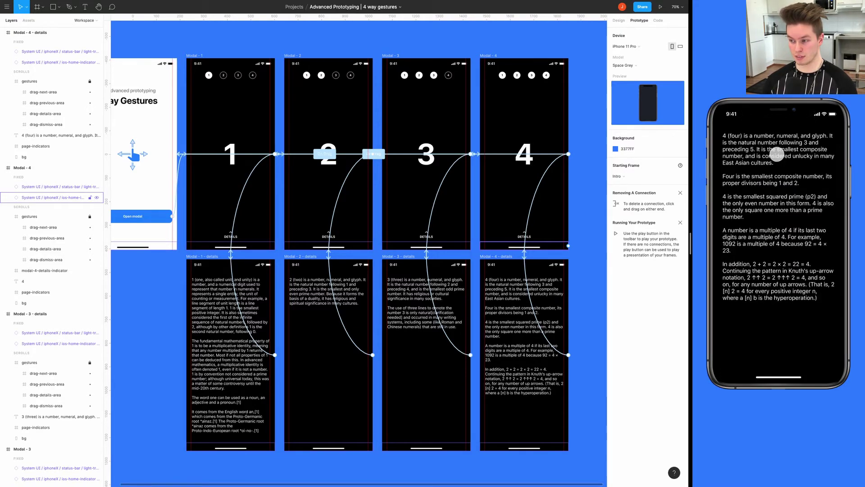
drag(782, 208, 783, 139)
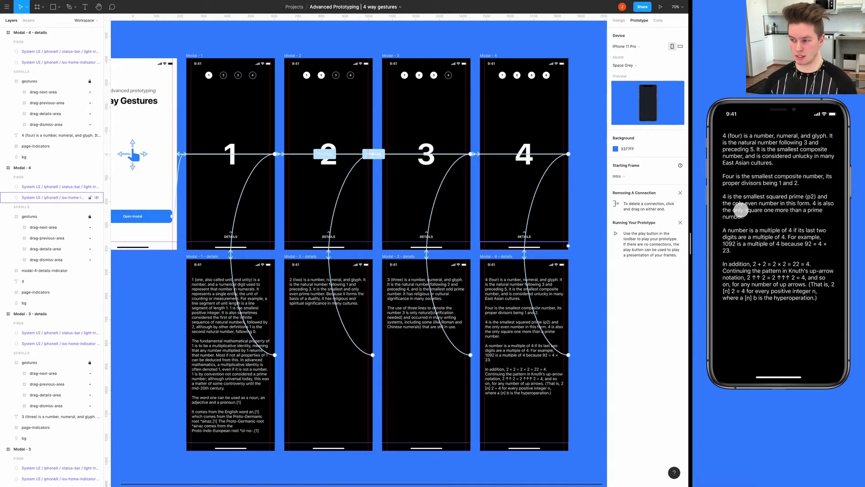
drag(757, 130, 809, 263)
mouse_move(786, 316)
mouse_down()
mouse_move(774, 164)
mouse_move(777, 306)
mouse_up()
drag(744, 239, 778, 176)
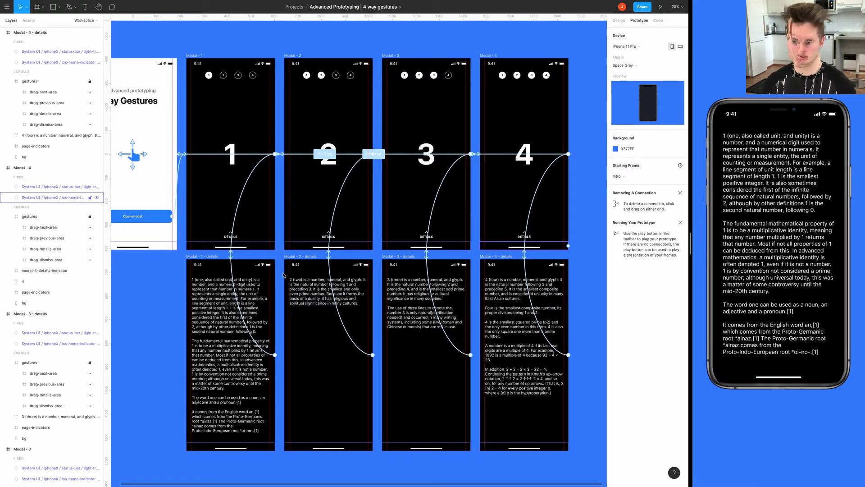
click(200, 257)
drag(153, 275, 237, 247)
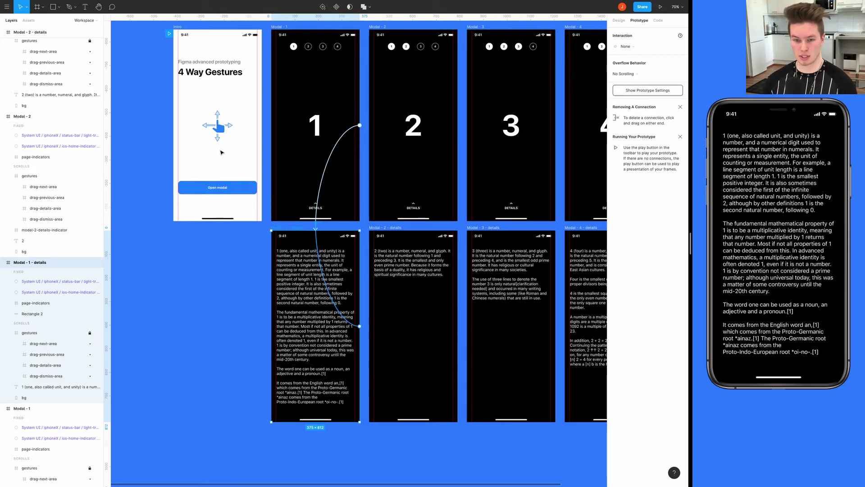
Link Modal 1 details' next-swipe area to Modal - 2 with an On Drag trigger, and test it
click(39, 344)
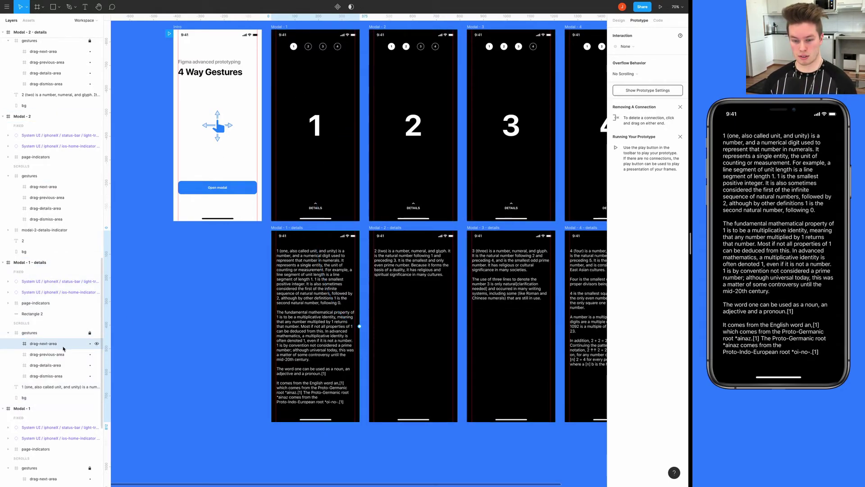
drag(359, 326, 416, 204)
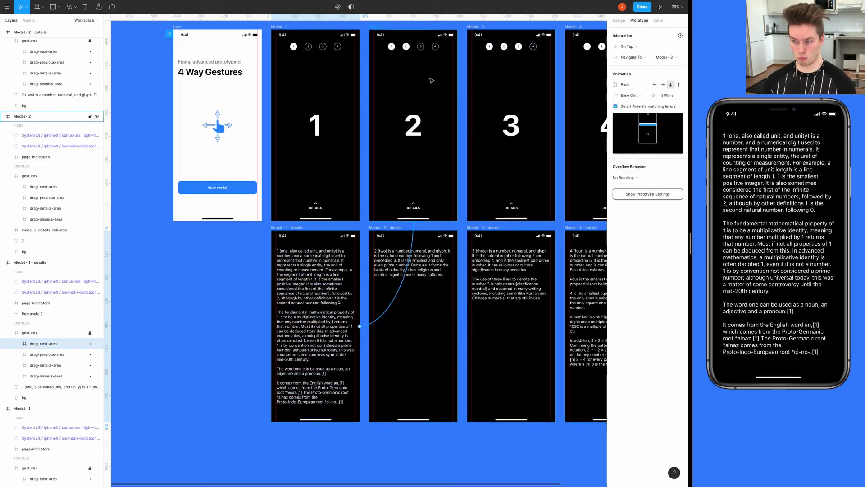
click(643, 48)
click(642, 56)
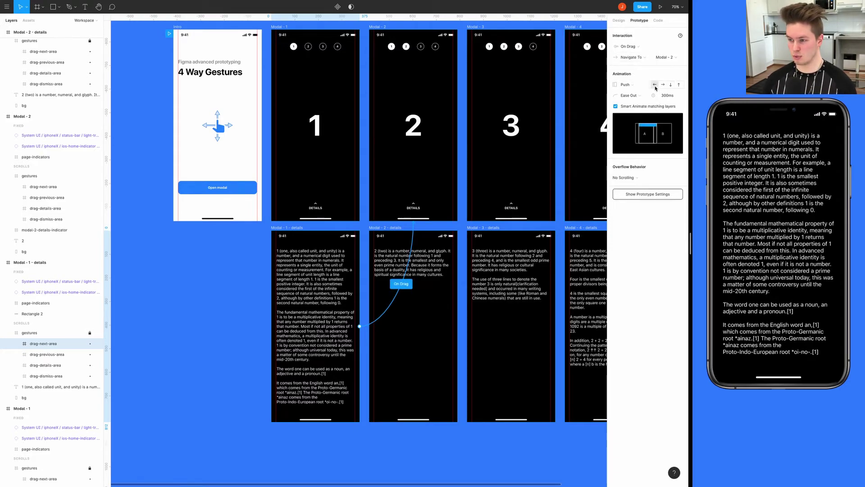
drag(804, 229, 720, 225)
drag(788, 272, 780, 138)
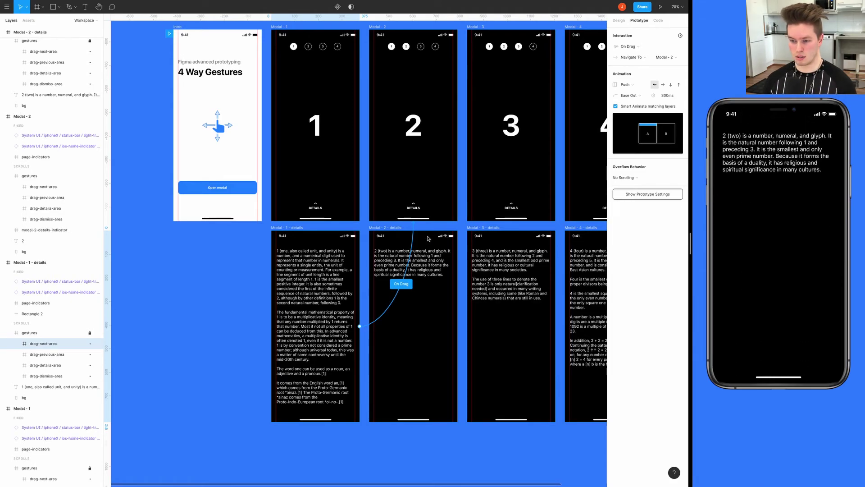
Link Modal 2 details' next-swipe area to Modal - 3 with an On Drag trigger, and test it
click(397, 231)
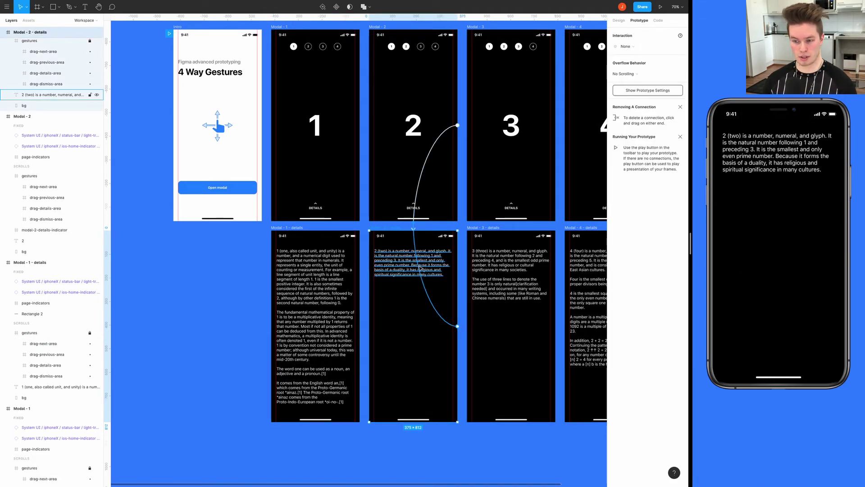
scroll(45, 203, up, 3)
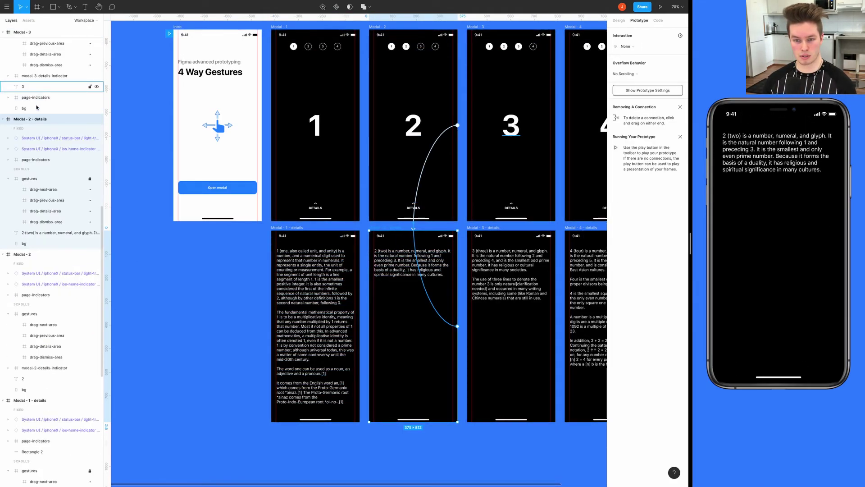
click(38, 190)
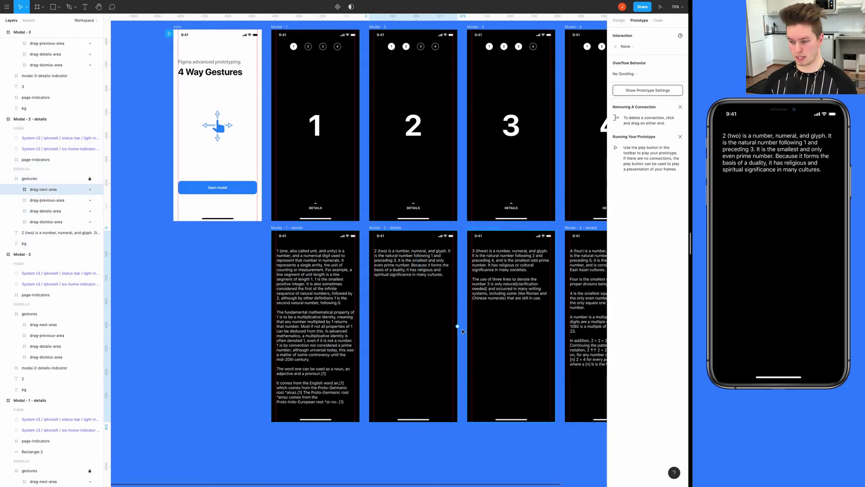
drag(457, 325, 496, 182)
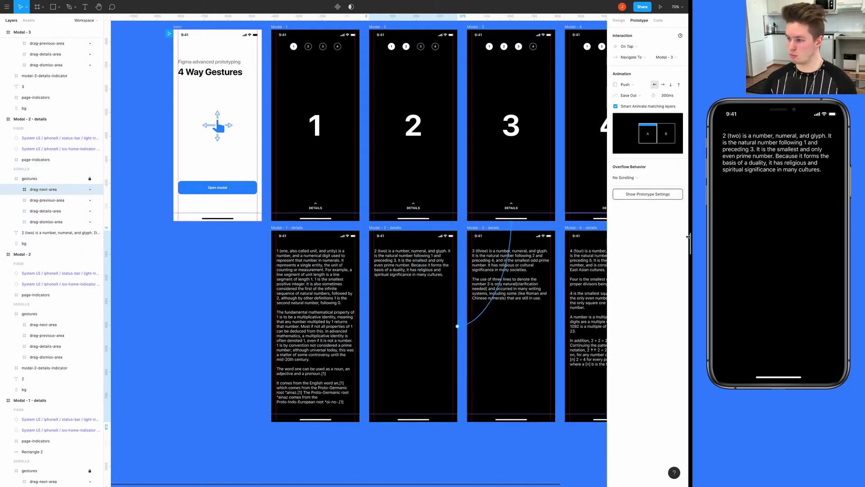
click(631, 46)
click(635, 57)
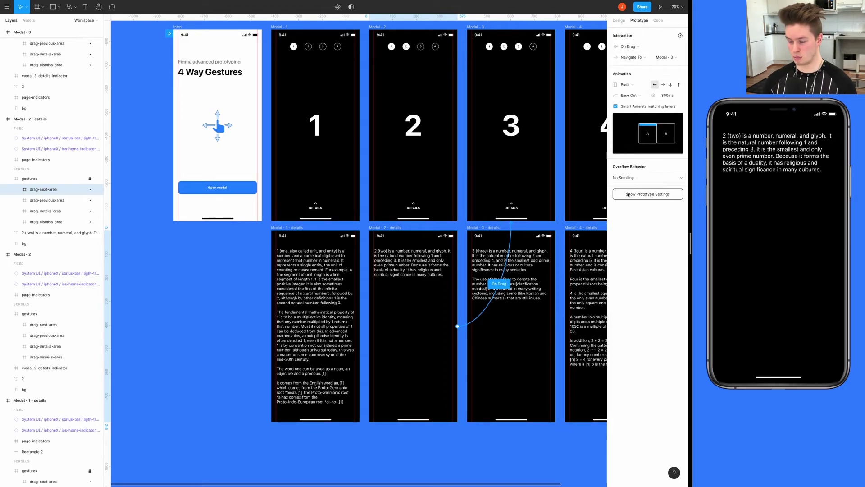
drag(803, 220, 830, 226)
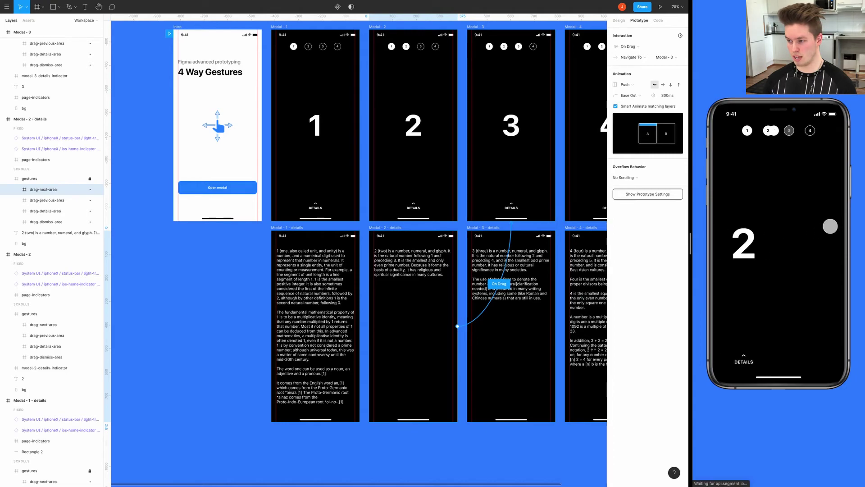
drag(781, 248, 750, 196)
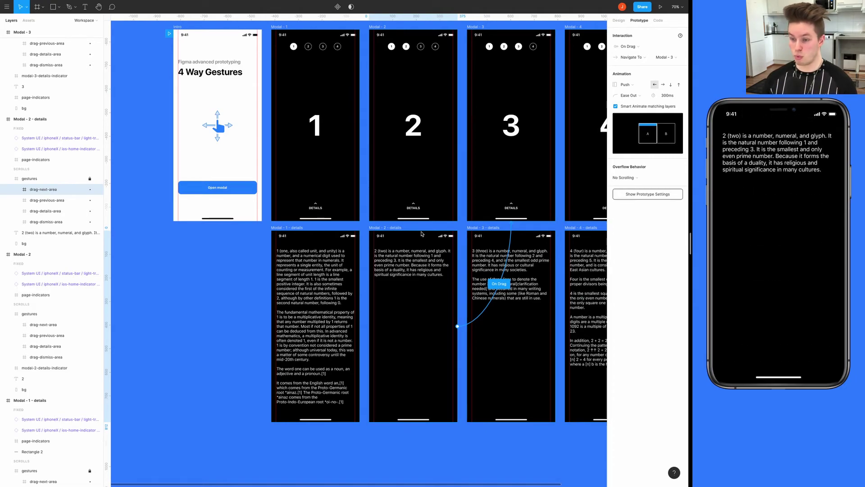
Link Modal 2 details' previous-swipe area back to Modal - 1 On Drag, and swipe through modals 1–3 in preview
click(402, 228)
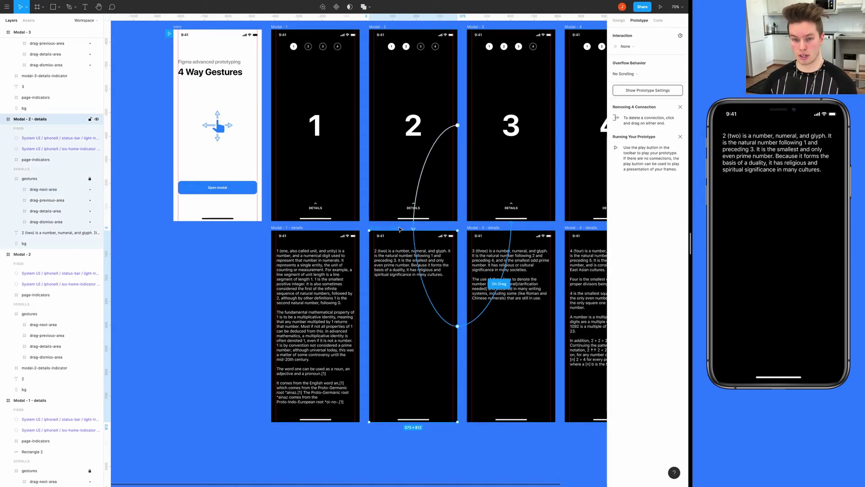
click(44, 190)
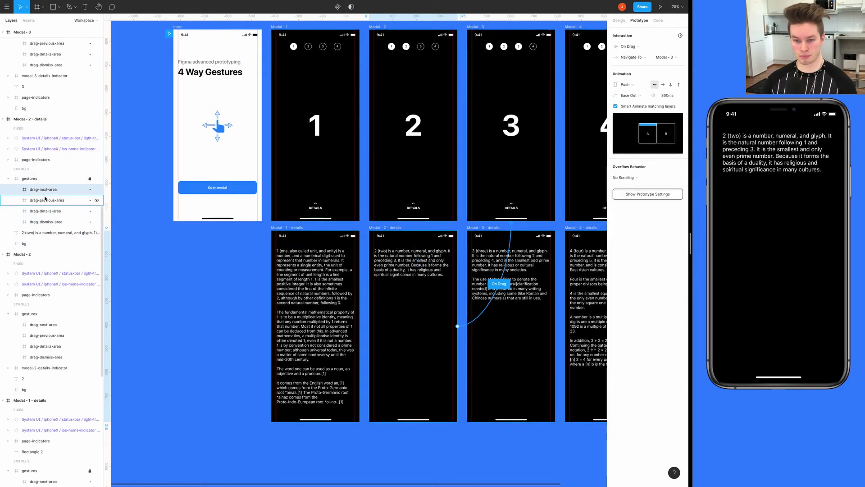
click(45, 198)
drag(458, 326, 317, 194)
click(631, 48)
click(632, 55)
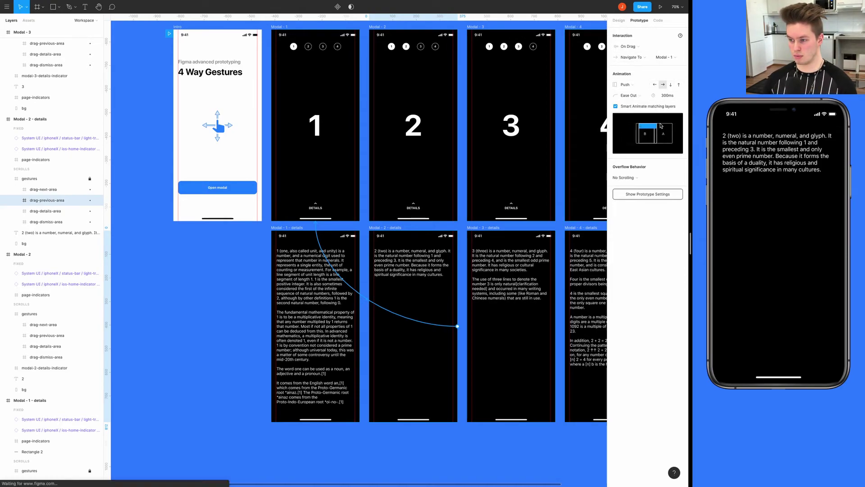
drag(744, 280, 777, 138)
drag(792, 218, 787, 181)
drag(755, 213, 840, 201)
drag(802, 247, 727, 242)
Link Modal 3 details' next area to Modal - 4 and previous area to Modal - 2 with a rightward Push
scroll(361, 211, right, 6)
scroll(358, 203, down, 1)
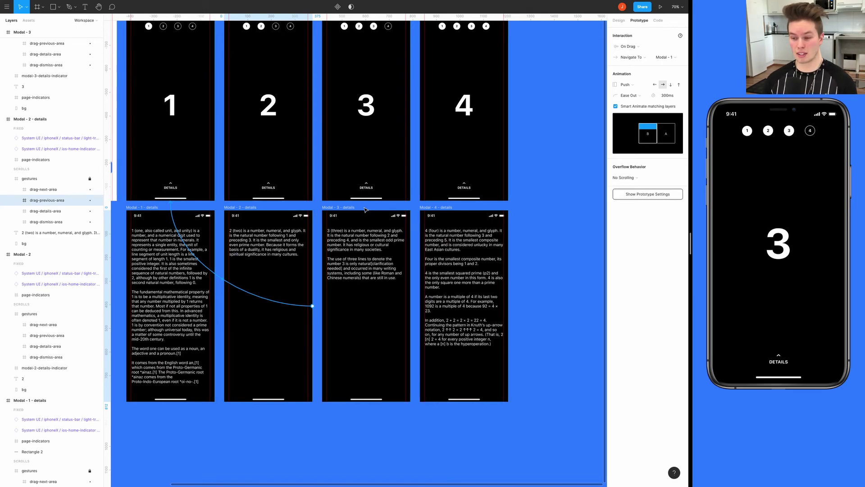
click(339, 208)
click(44, 92)
drag(410, 306, 458, 171)
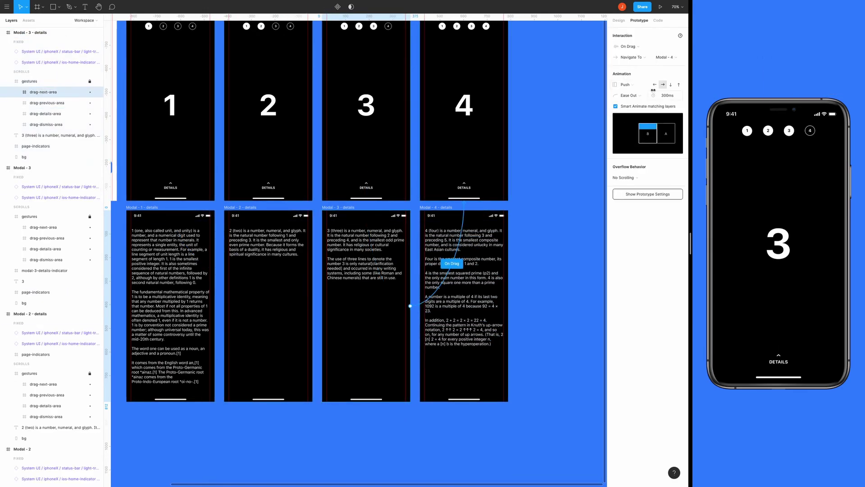
drag(778, 352, 784, 180)
click(338, 208)
click(47, 103)
drag(410, 306, 275, 166)
click(663, 84)
drag(816, 252, 739, 252)
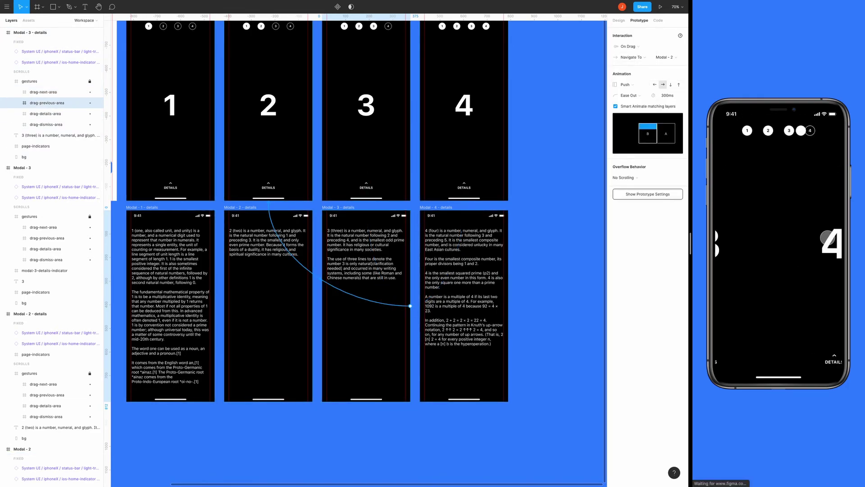
drag(778, 352, 782, 203)
Link Modal 4 details' previous-swipe area back to Modal - 3, then swipe the preview back to Intro
click(436, 208)
click(47, 103)
drag(508, 306, 374, 172)
click(663, 85)
drag(739, 252, 793, 253)
drag(784, 202, 785, 343)
click(559, 267)
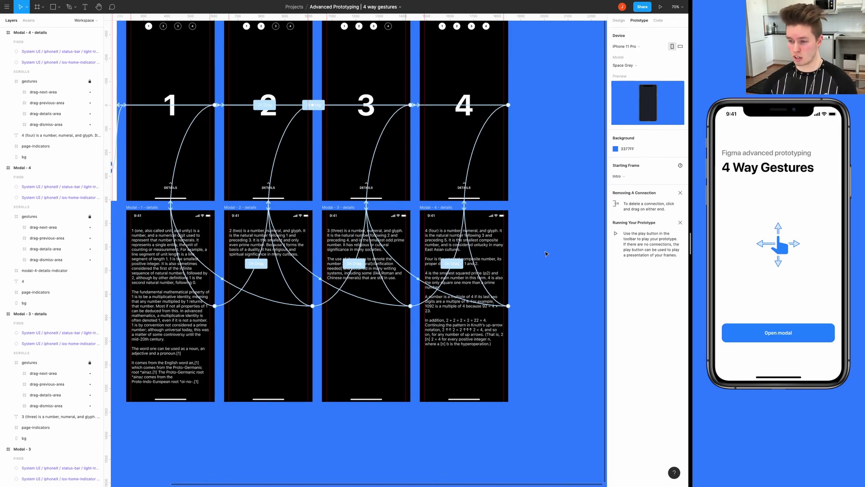
Fit all frames in view with Shift+1
key(shift+1)
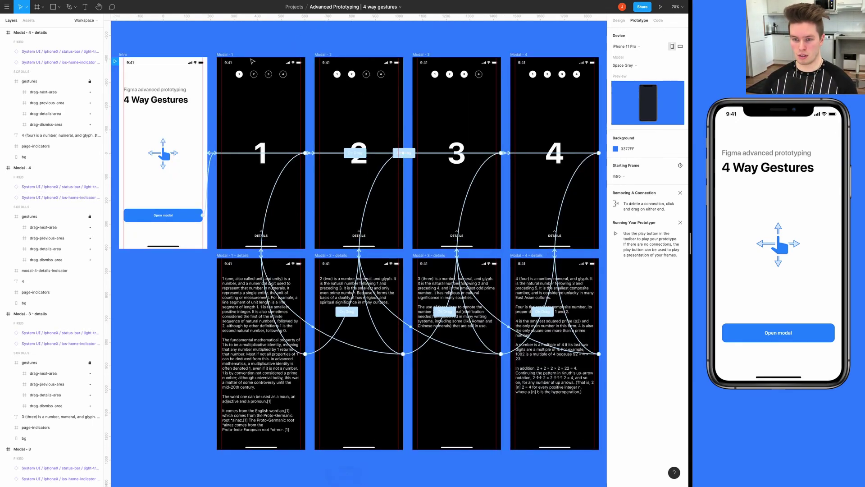
scroll(218, 44, left, 1)
scroll(218, 44, down, 1)
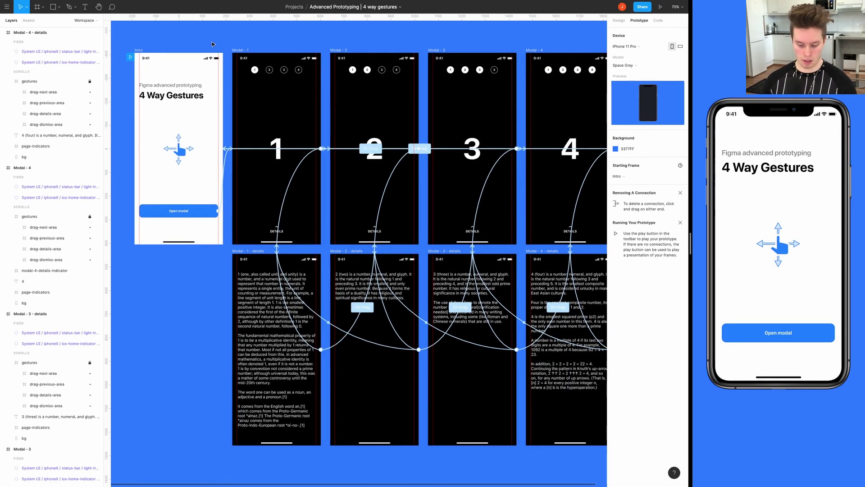
key(shift+1)
scroll(306, 95, right, 1)
scroll(283, 101, down, 2)
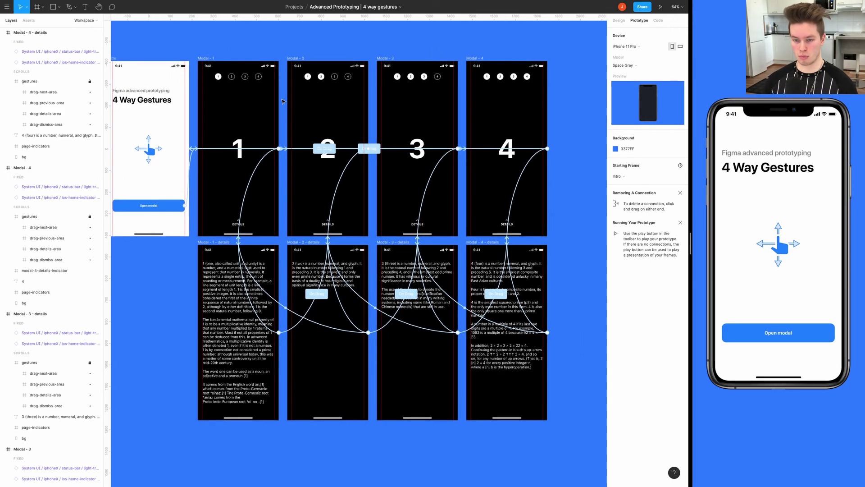
key(shift+1)
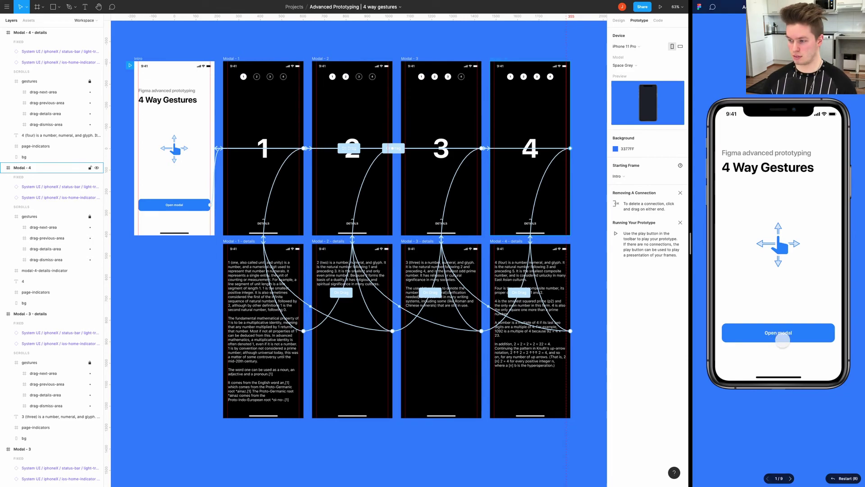
In the mirror preview, open the modal, swipe up, left and right through details and screens, then down to Intro
click(782, 337)
drag(785, 265, 787, 305)
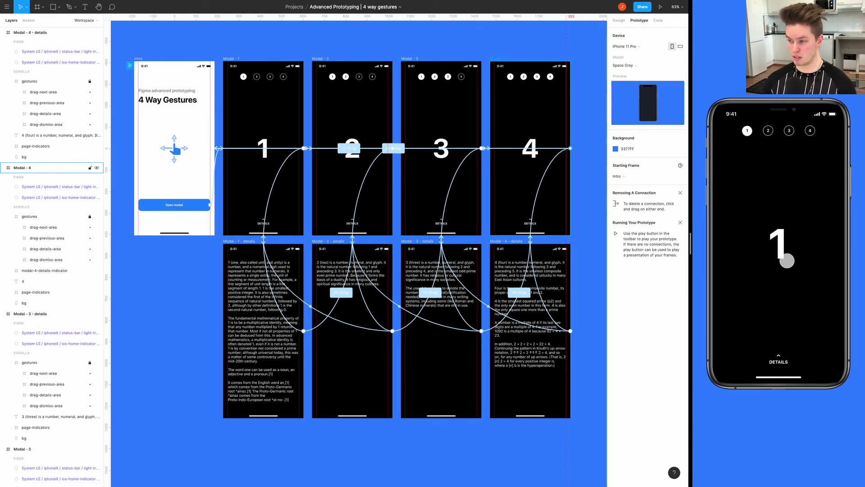
drag(798, 264, 745, 216)
drag(812, 185, 743, 214)
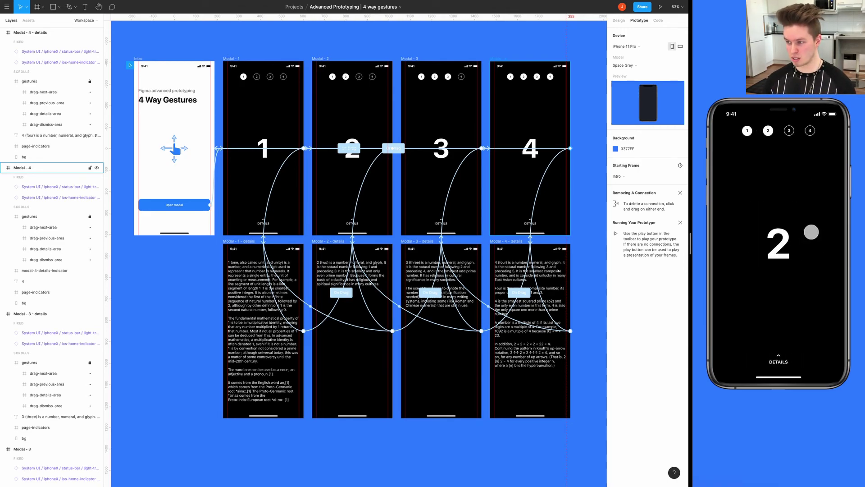
drag(792, 229, 801, 206)
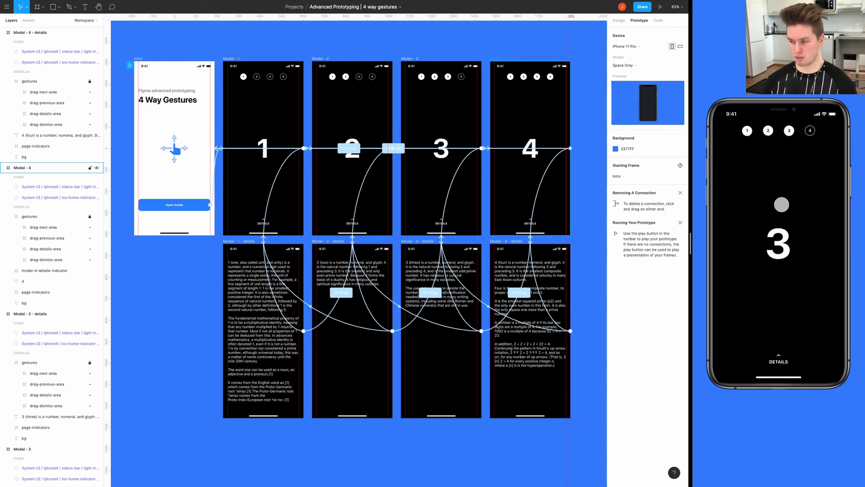
drag(813, 193, 769, 256)
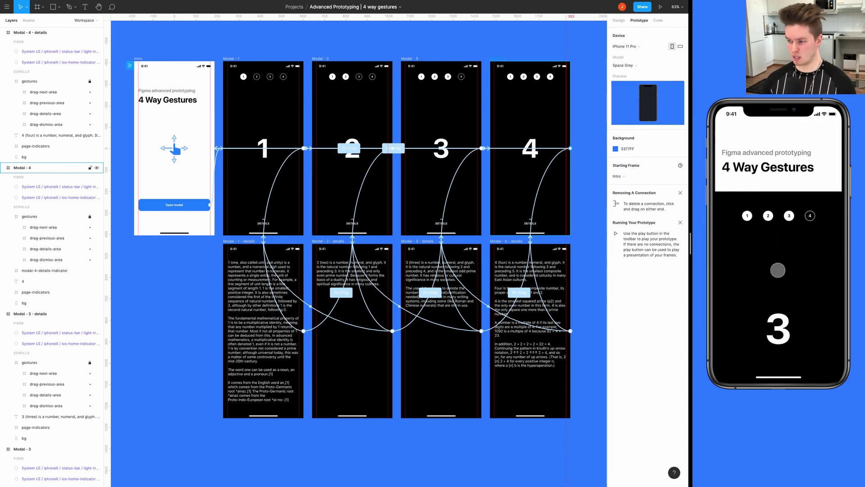